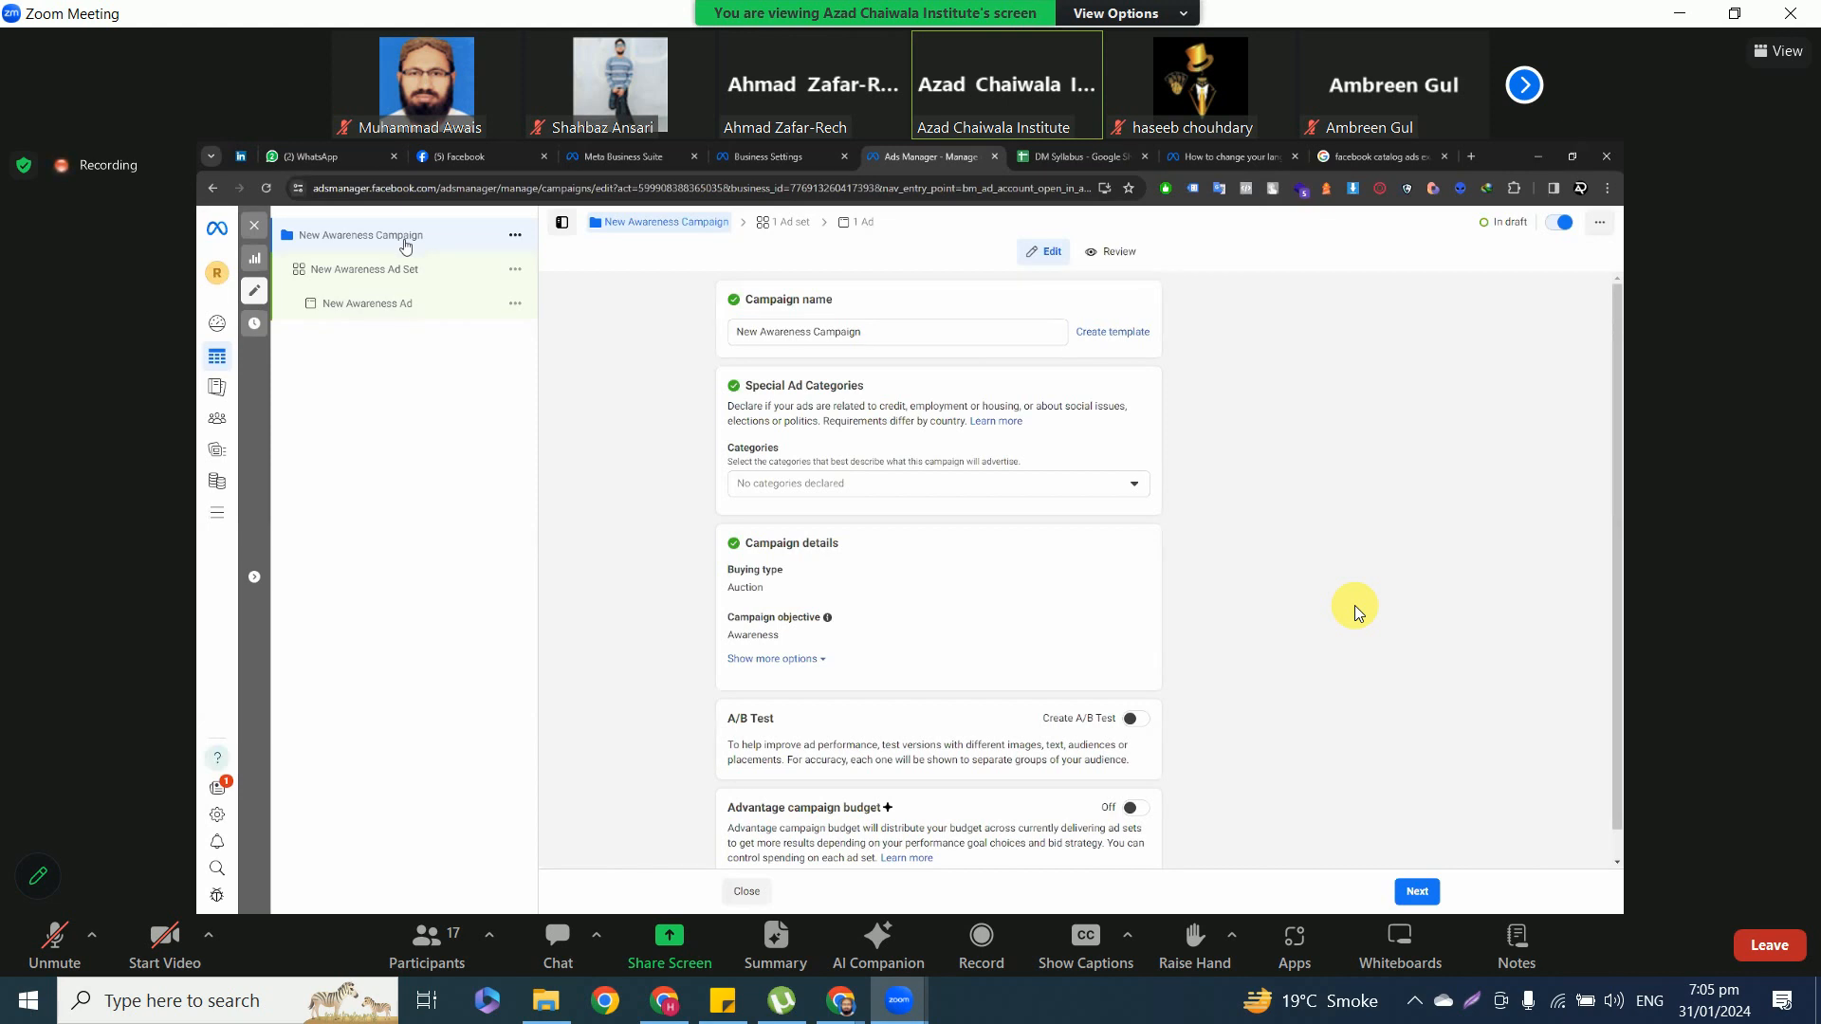
scroll(815, 677, "down", 1)
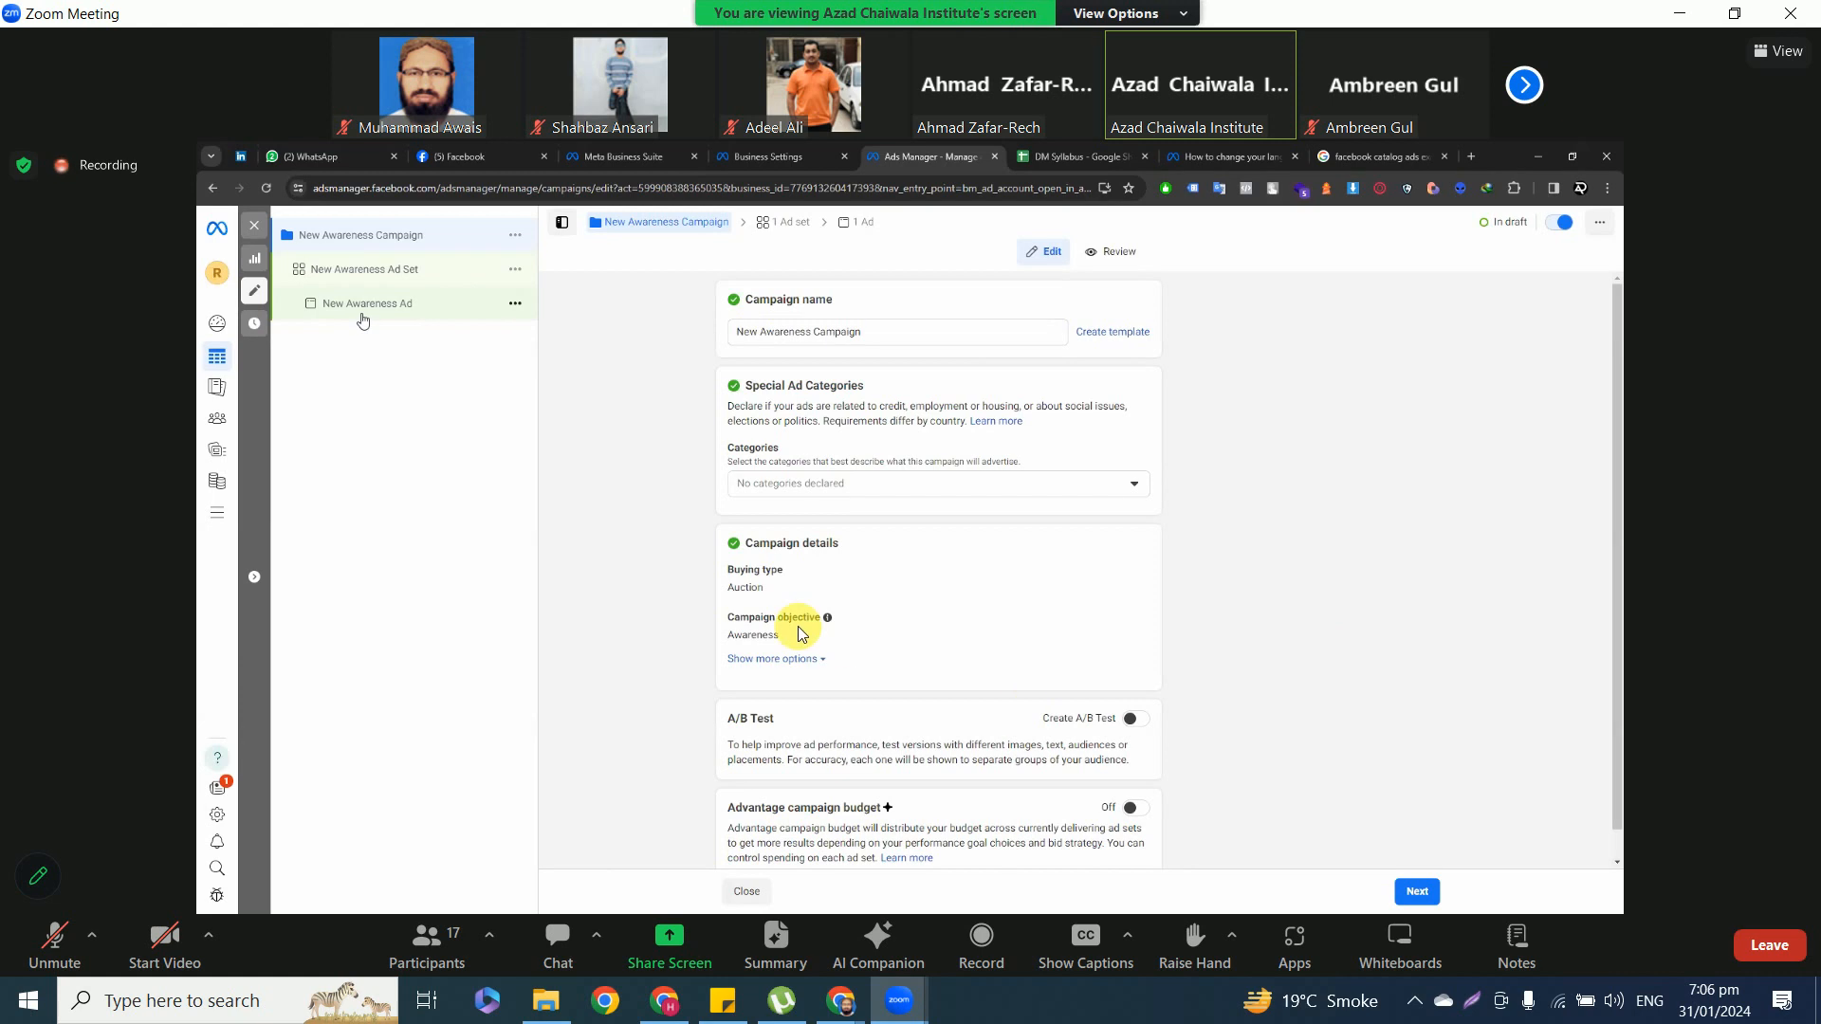
Unmute the microphone to speak in the meeting and mute it again, repeating this for each contribution.
left_click(55, 937)
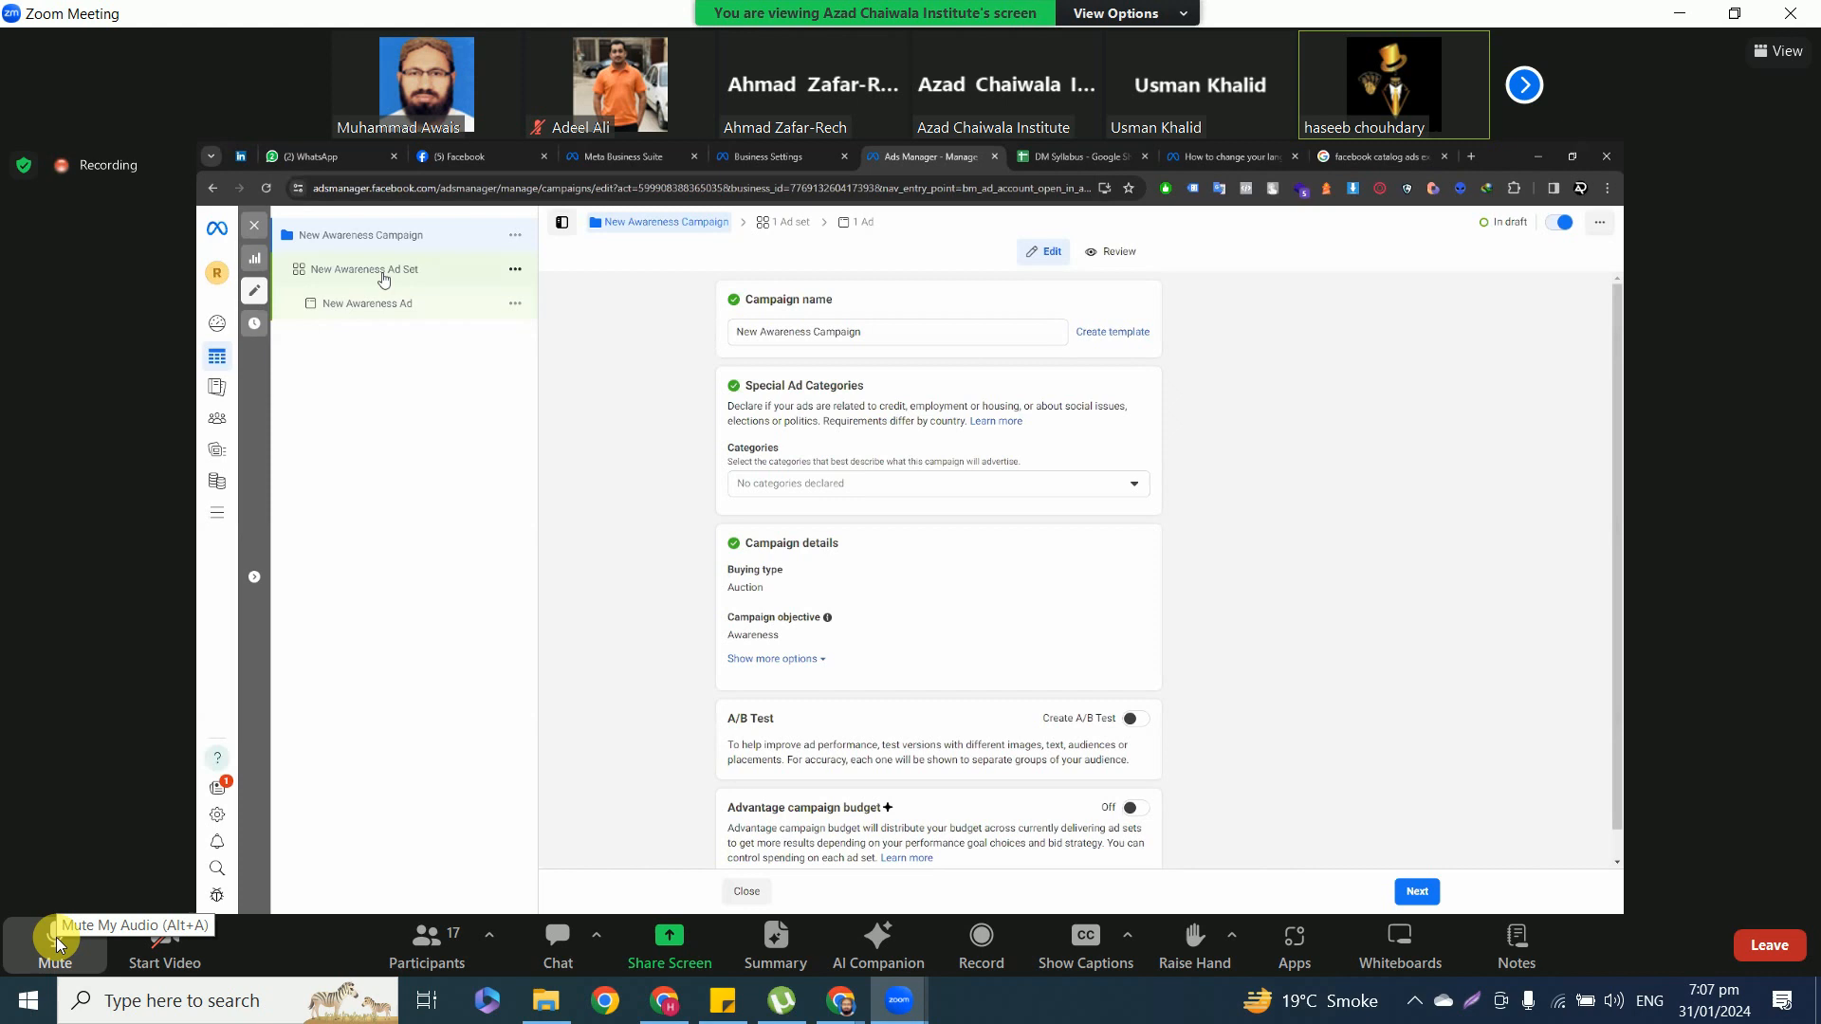
left_click(55, 938)
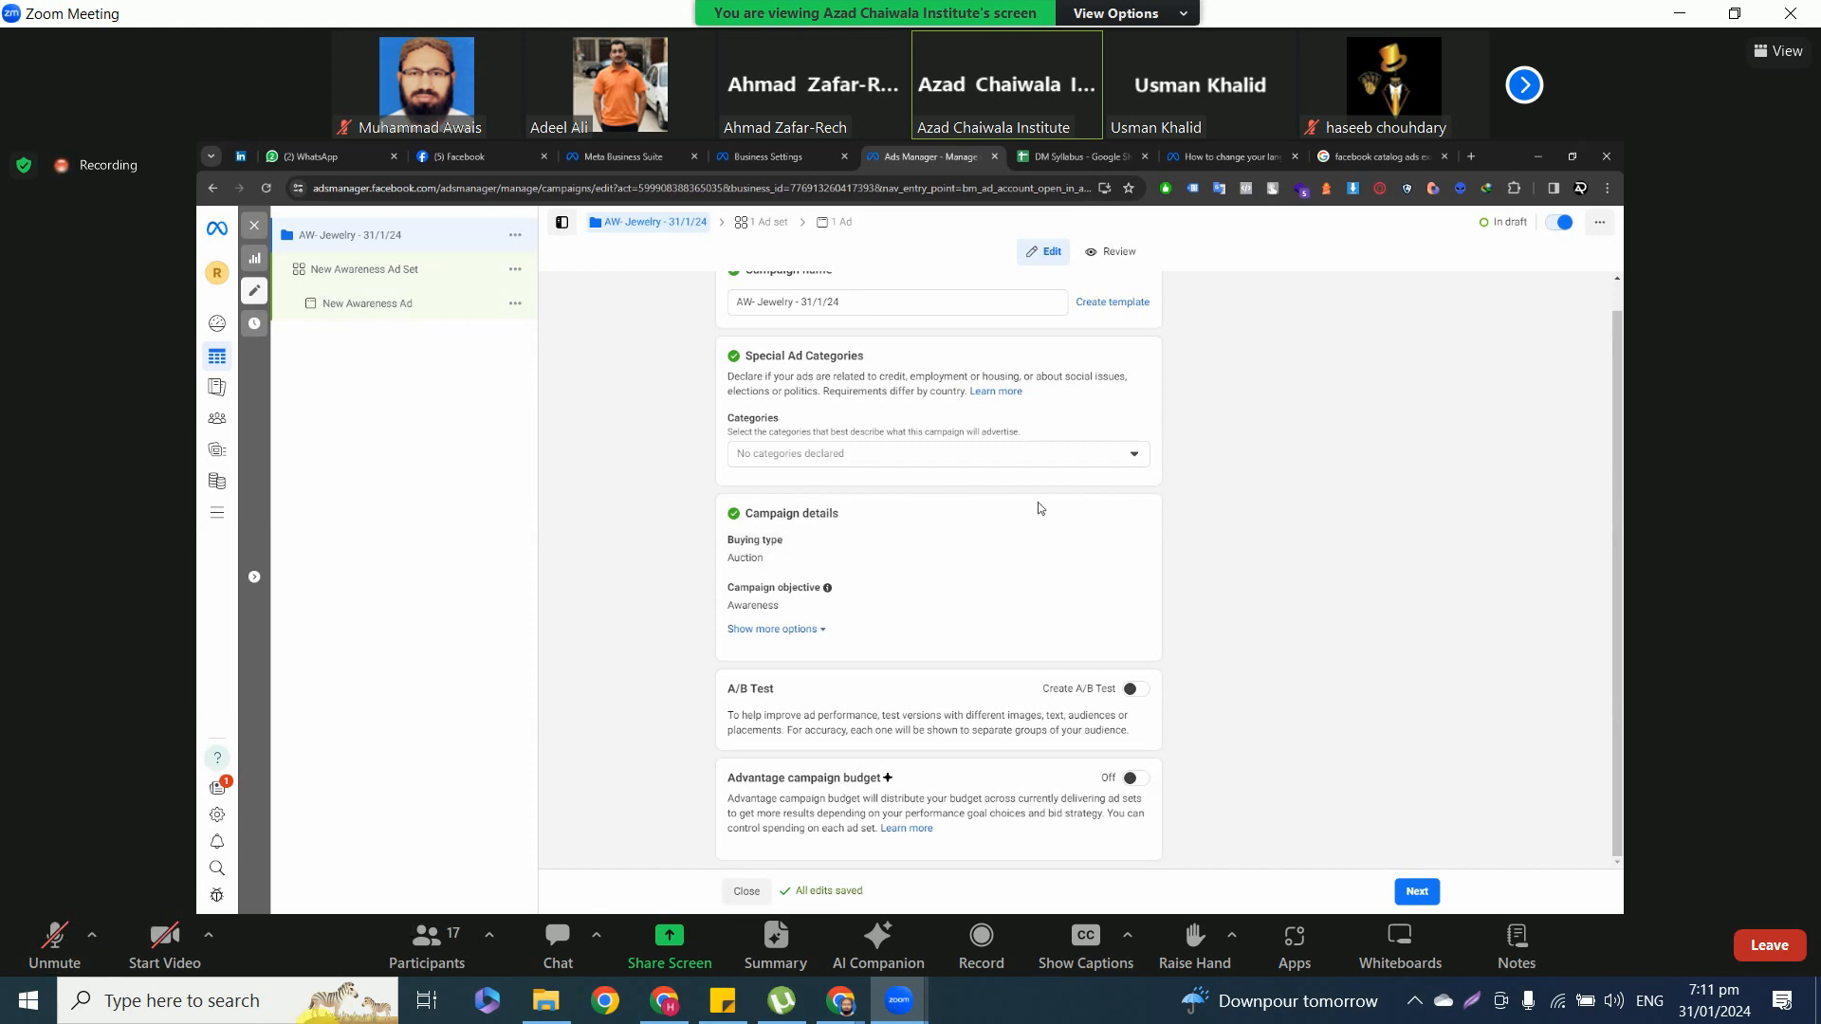
left_click(45, 949)
left_click(45, 949)
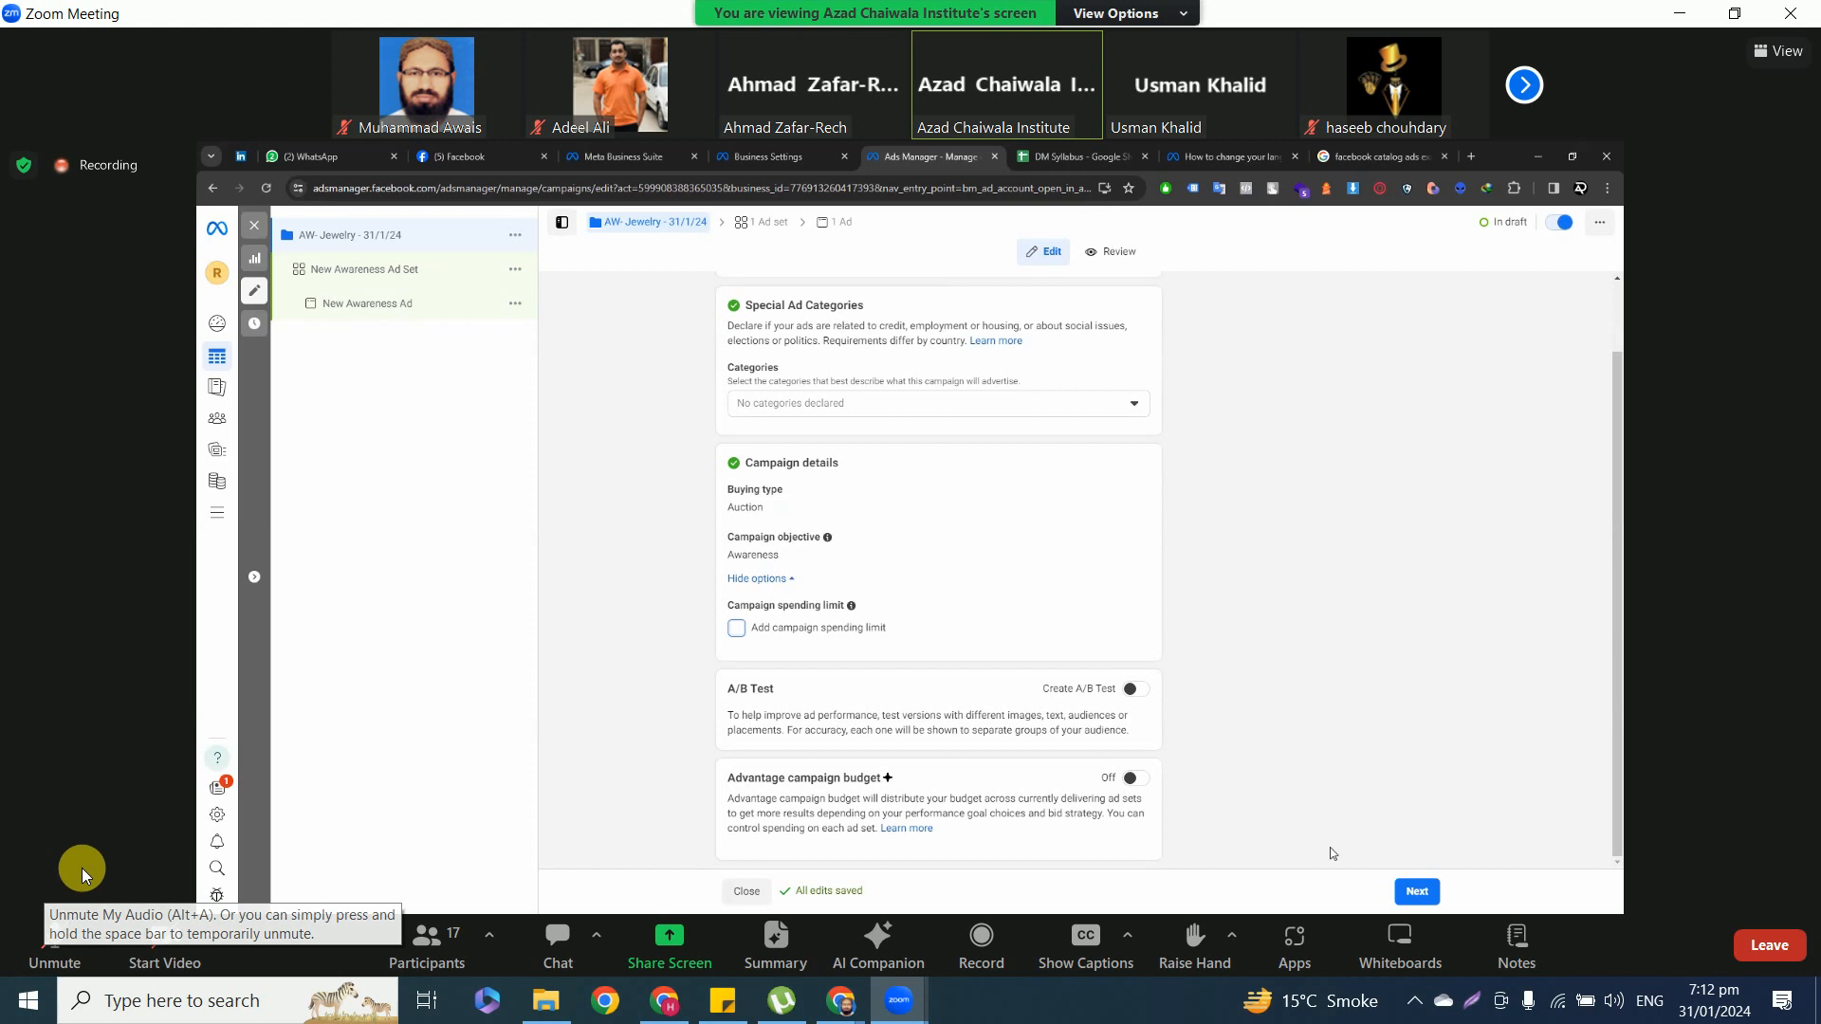
left_click(49, 944)
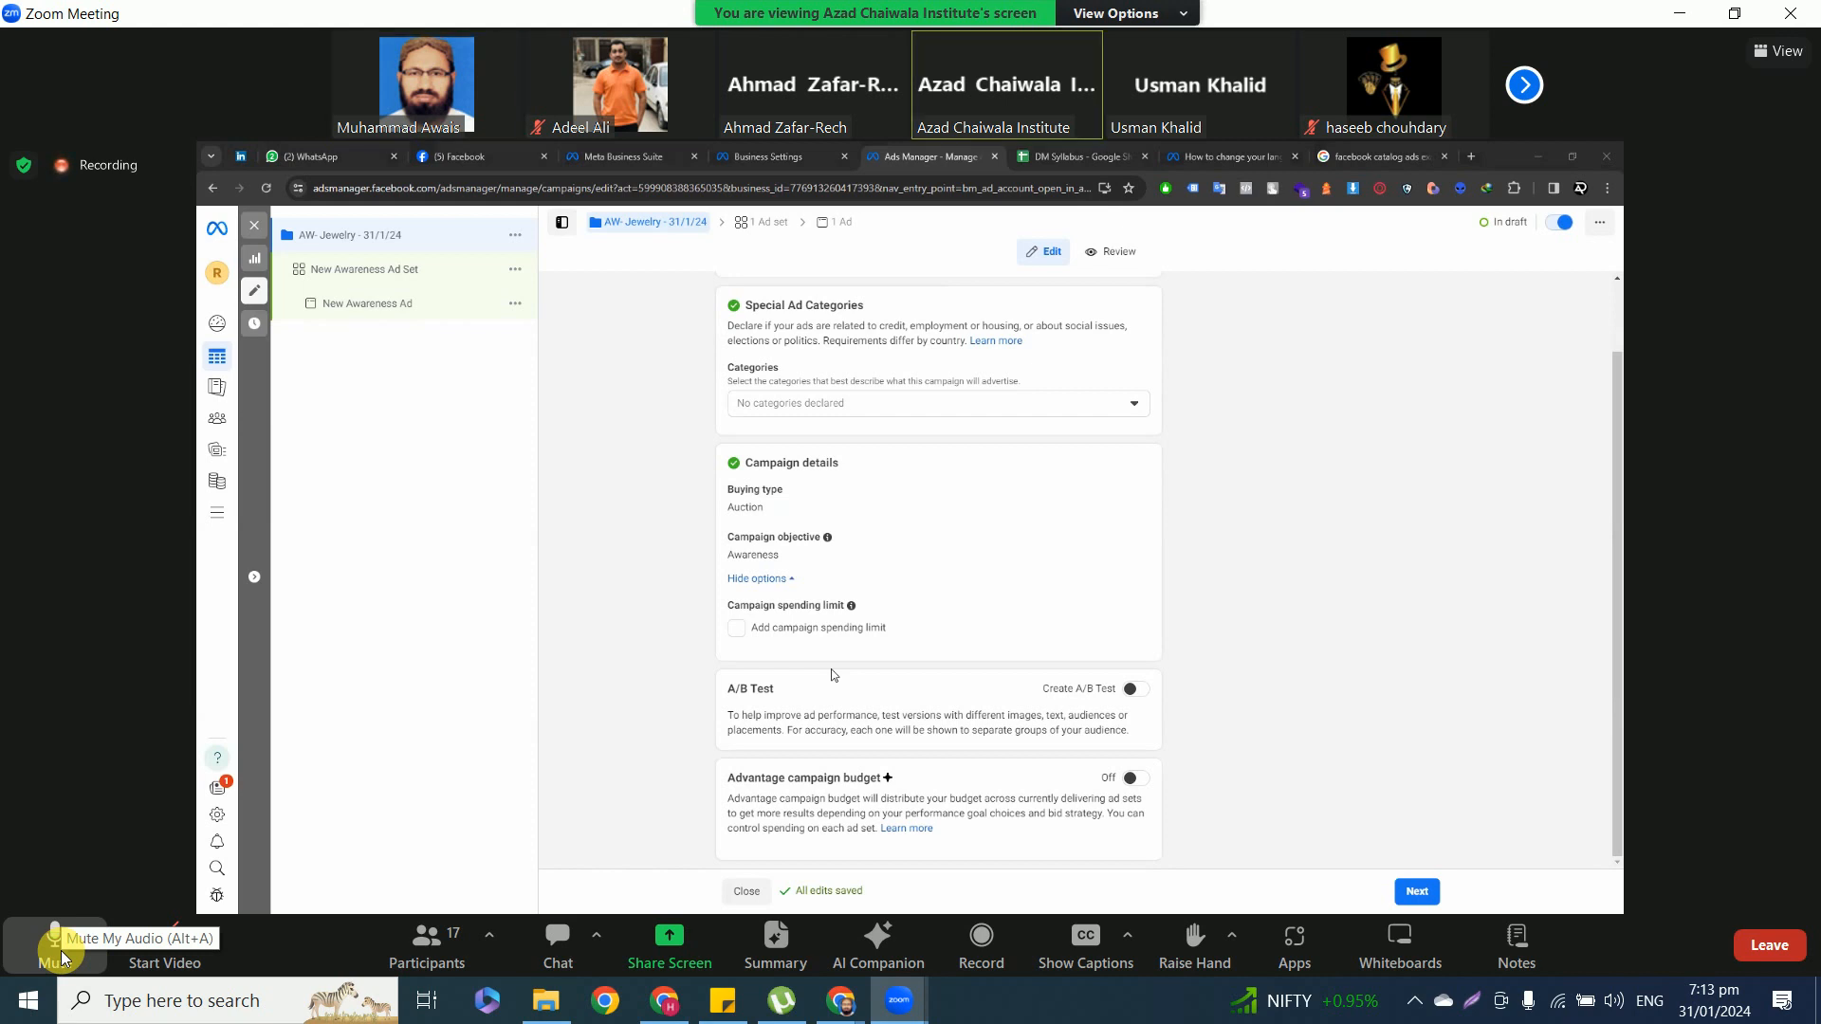
left_click(60, 953)
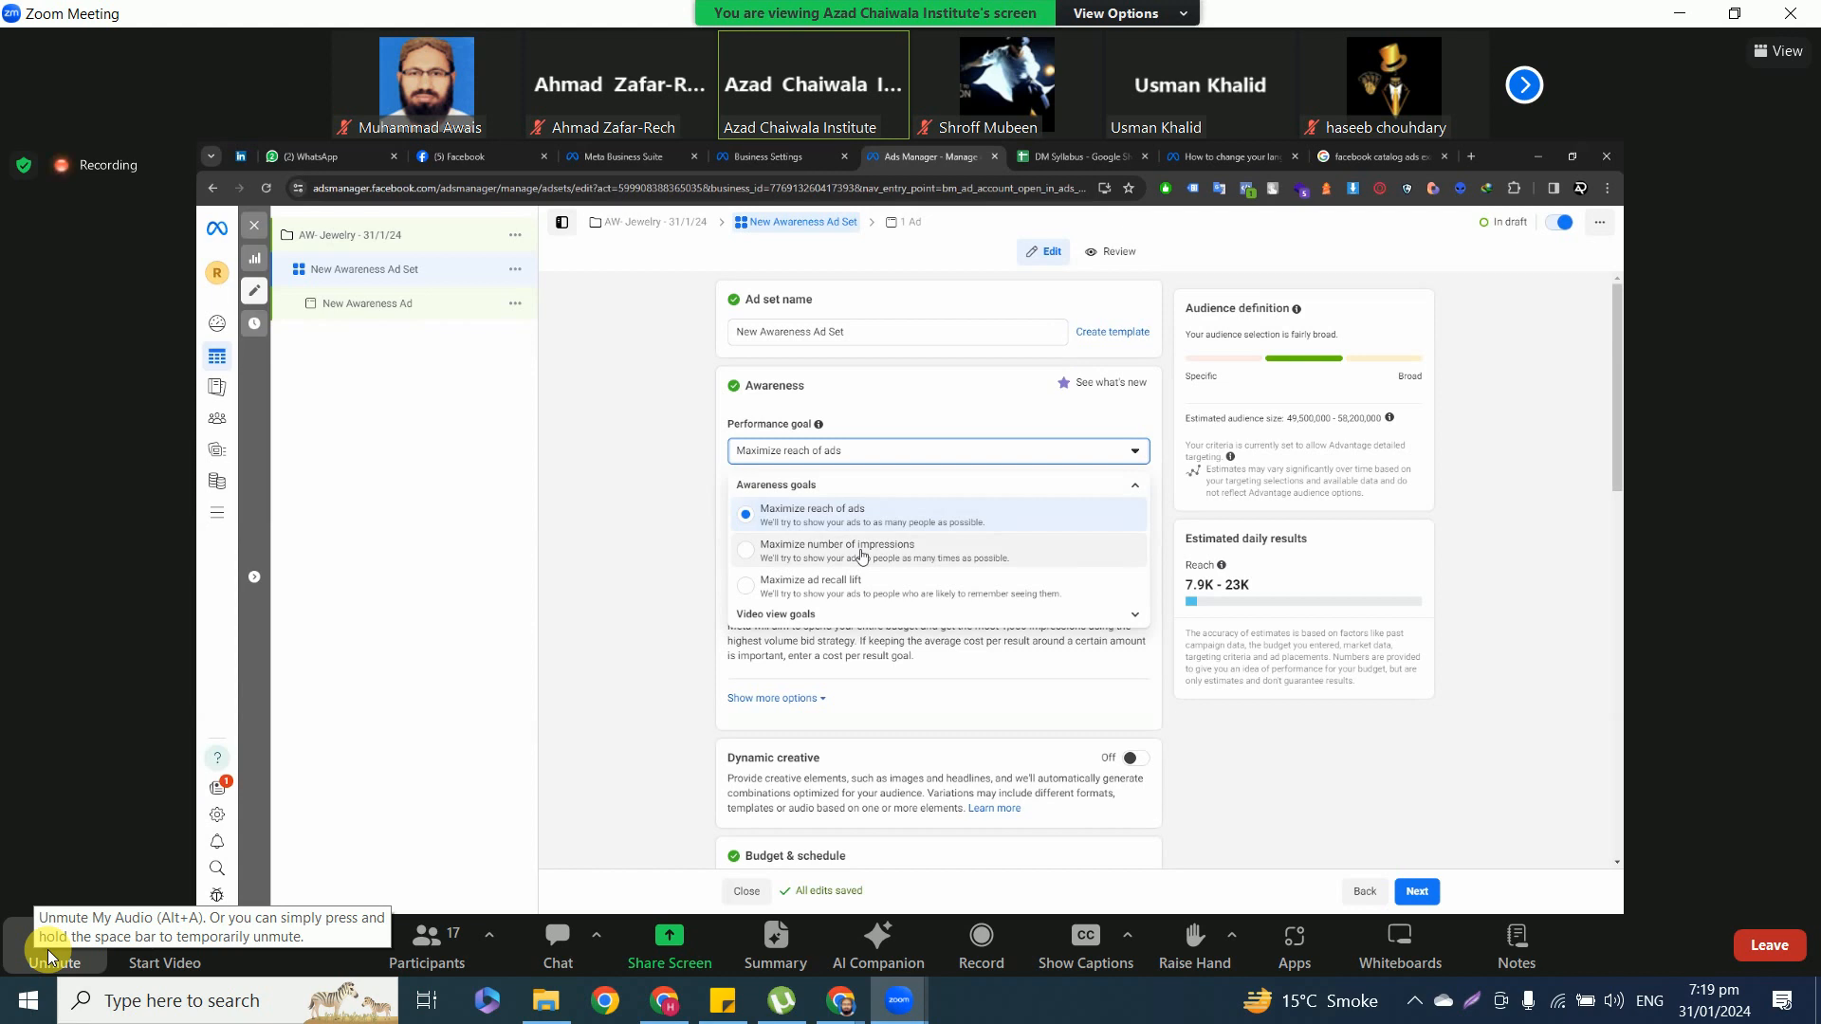
left_click(47, 948)
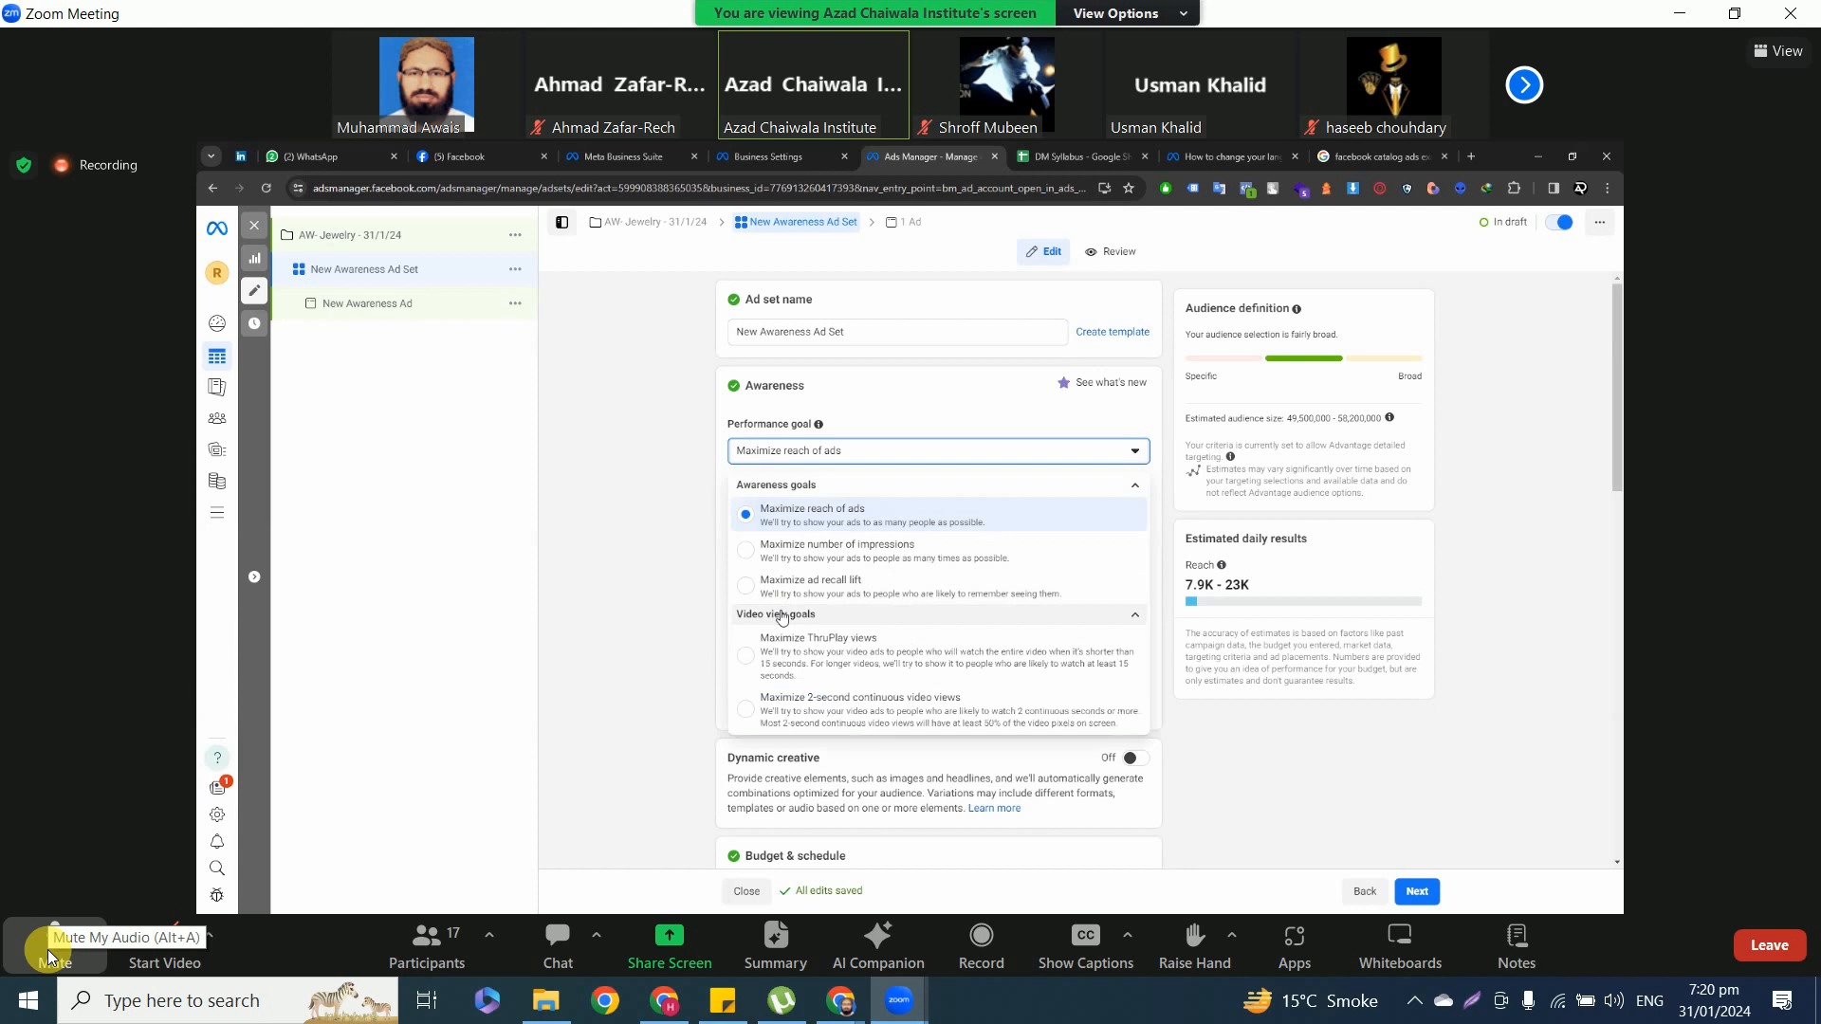
left_click(47, 952)
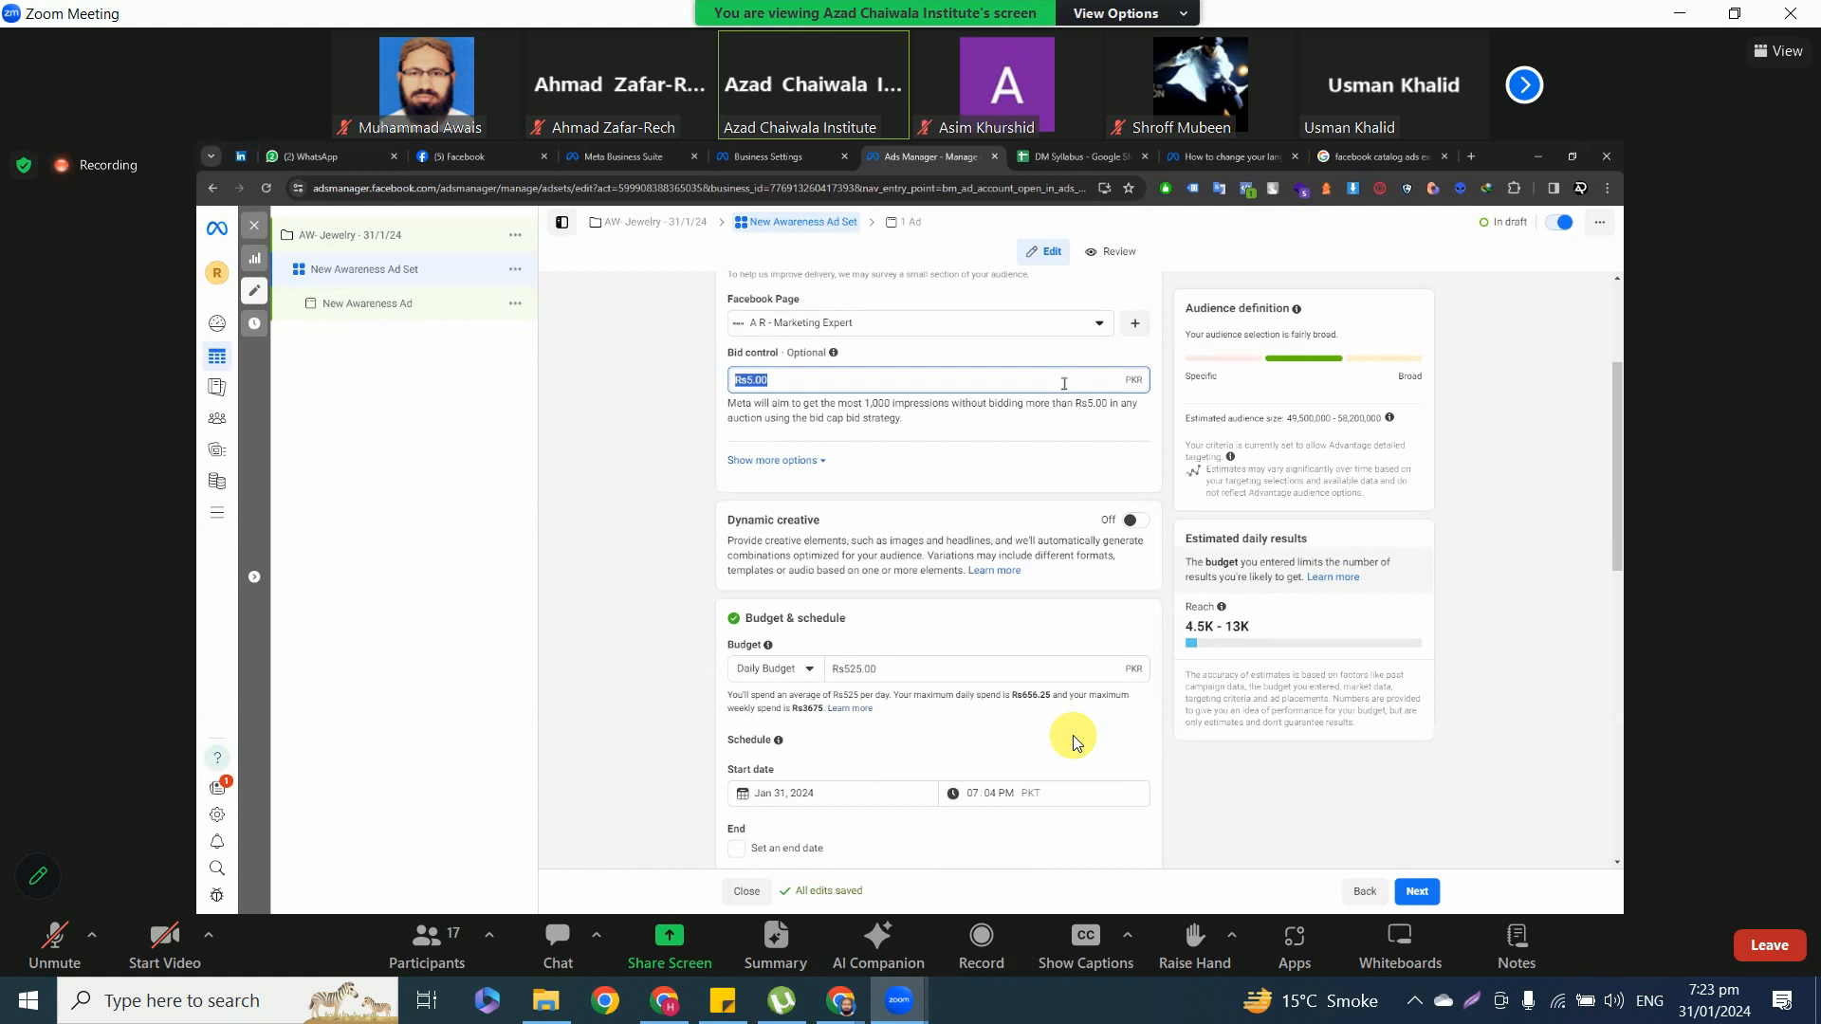
Clear the optional bid control amount of the New Awareness Ad Set.
key("BackSpace")
left_click(994, 418)
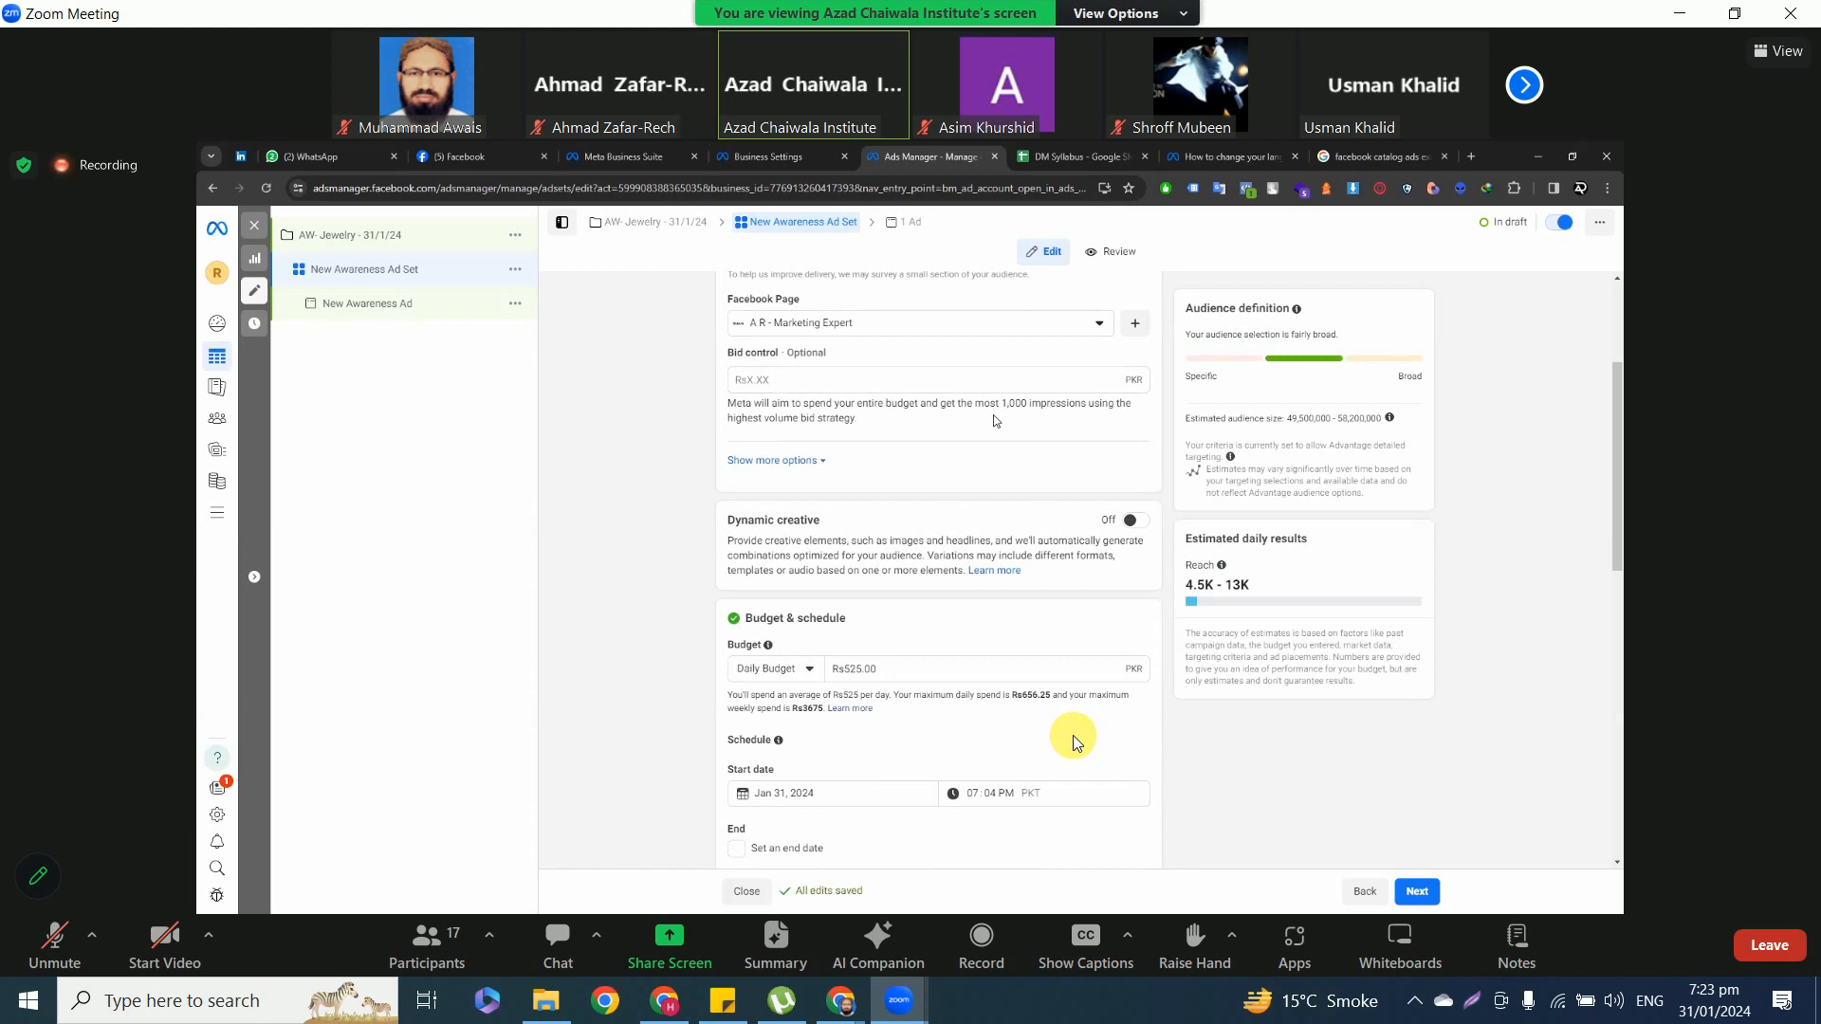
double_click(1008, 405)
left_click(925, 378)
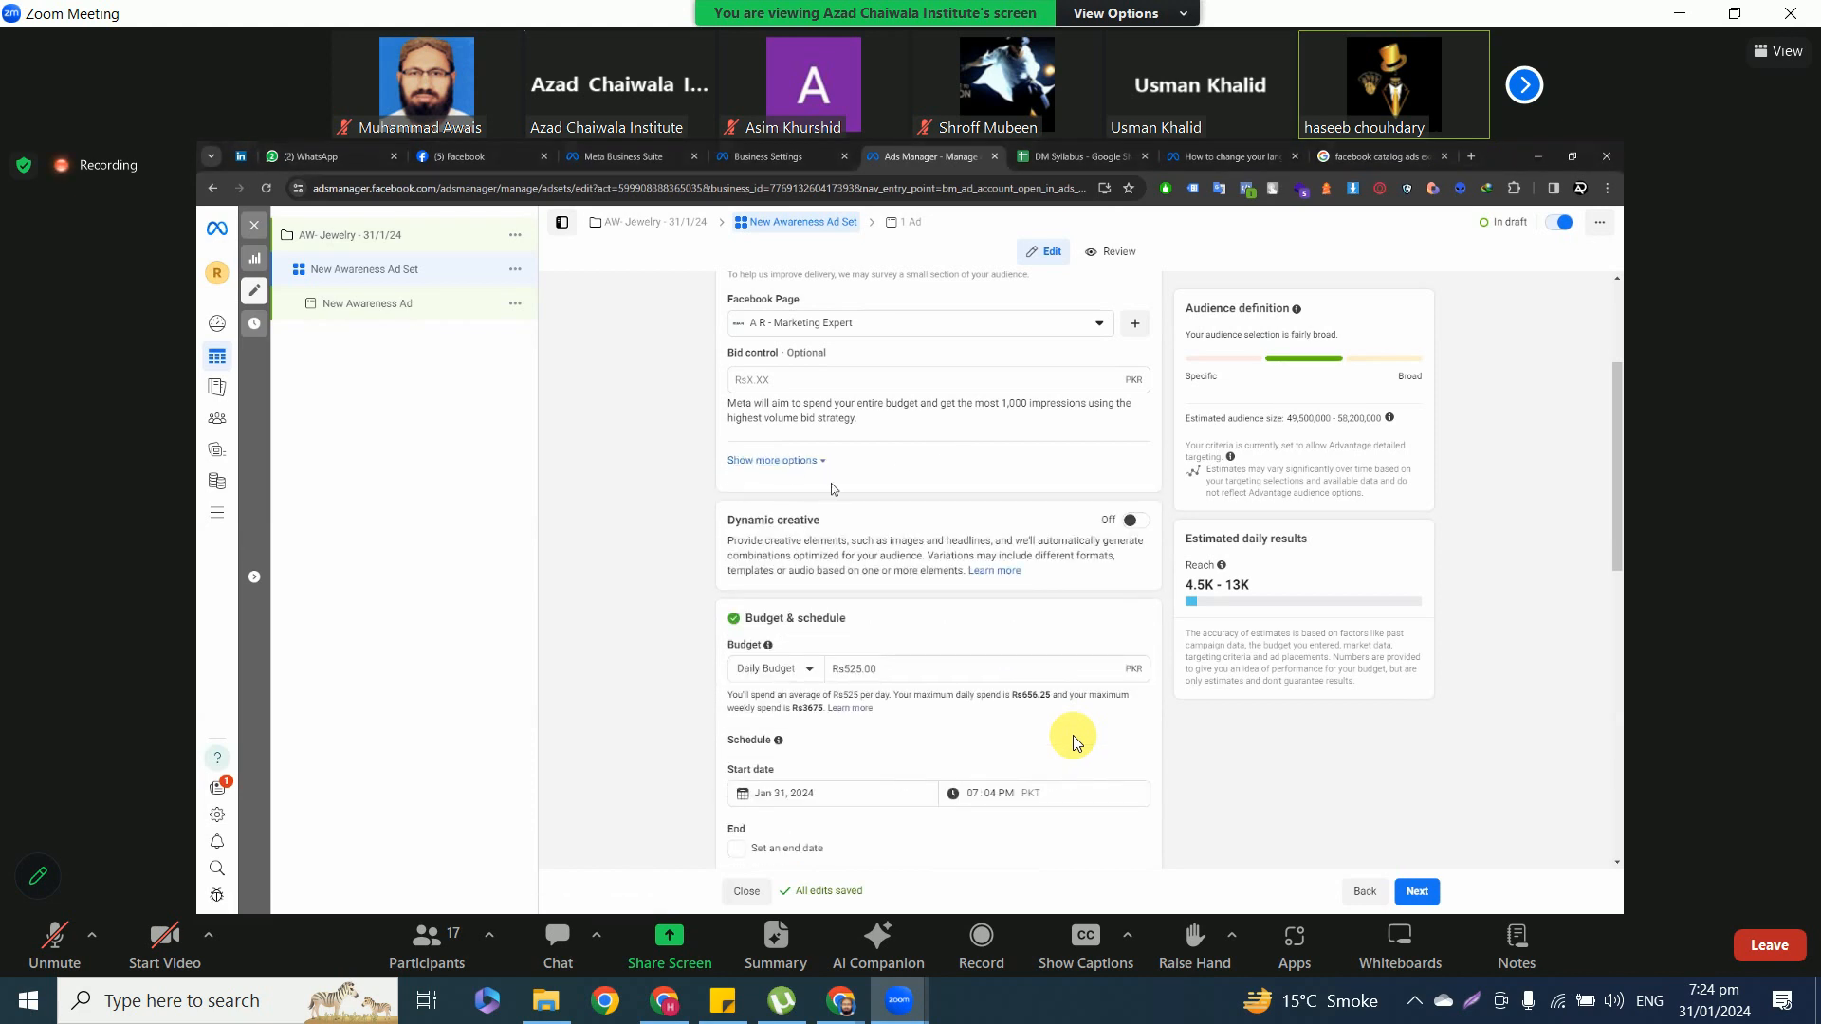
Examine the Facebook Pages available to the ad set, including the Personal, Marvelous Jewels and Mega Dev. groups, and leave the list without choosing one.
left_click(765, 332)
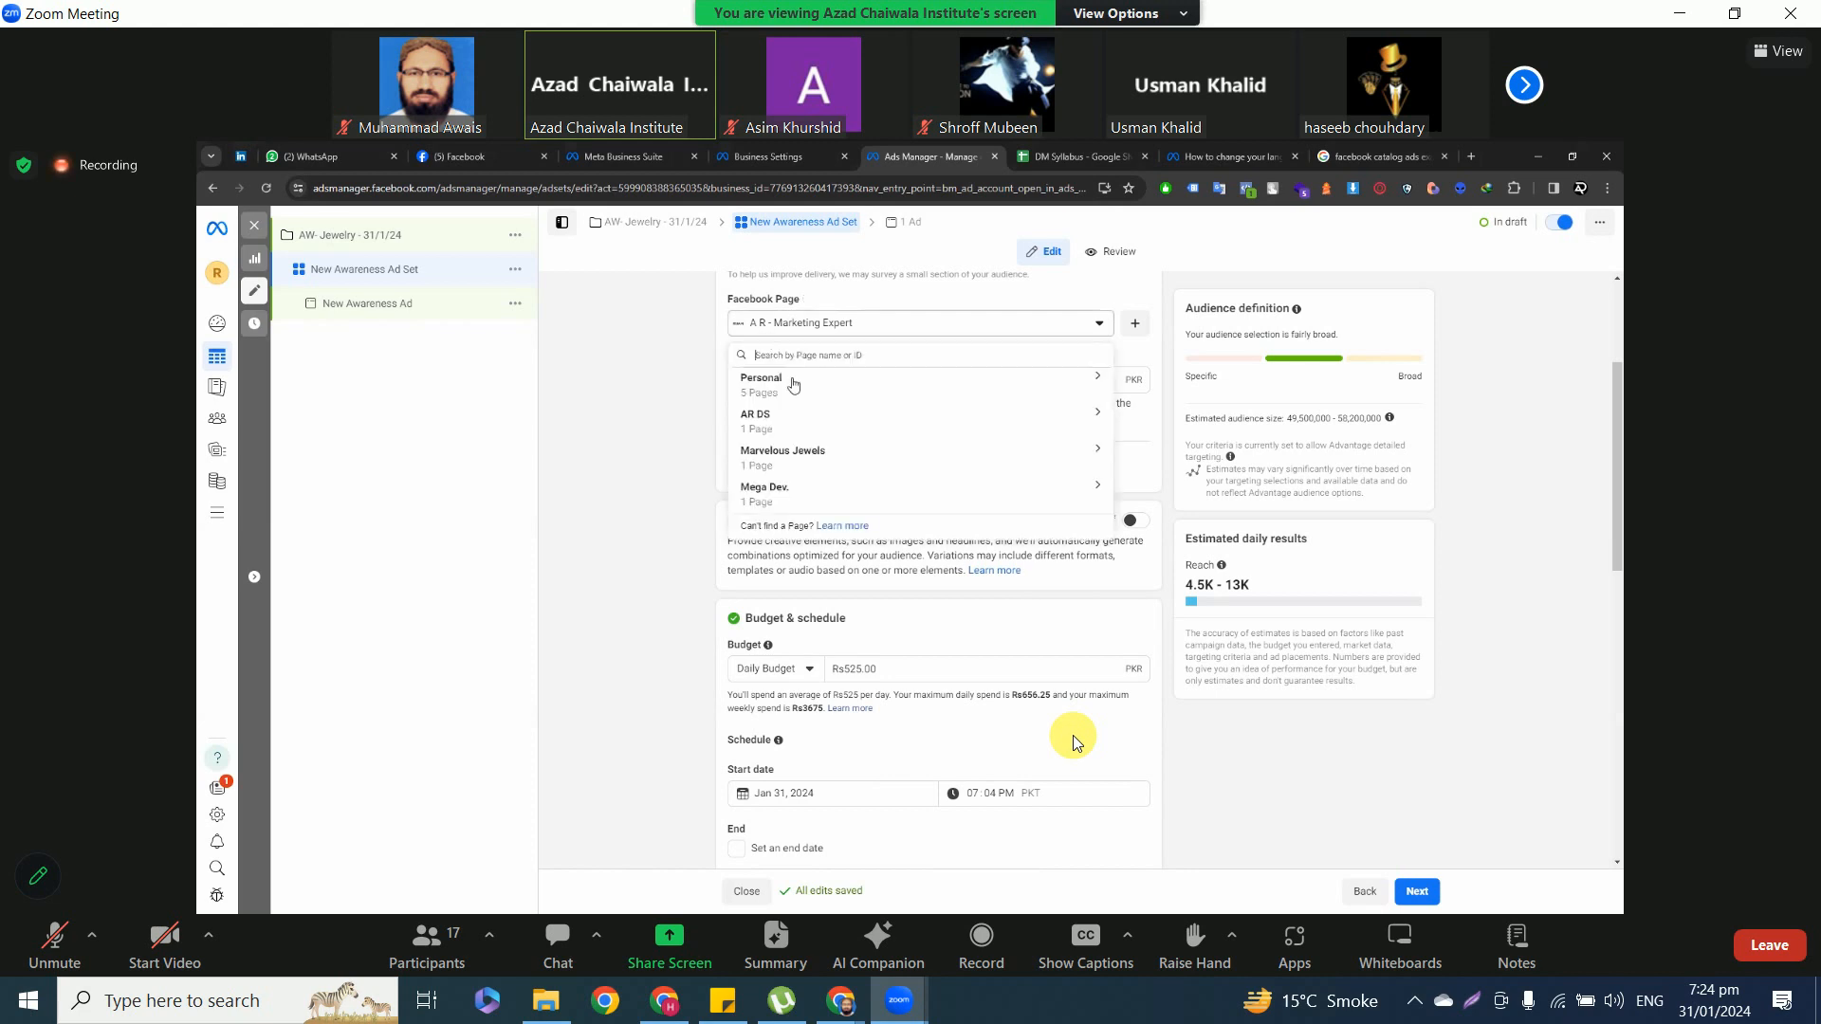
left_click(990, 389)
scroll(854, 459, "down", 3)
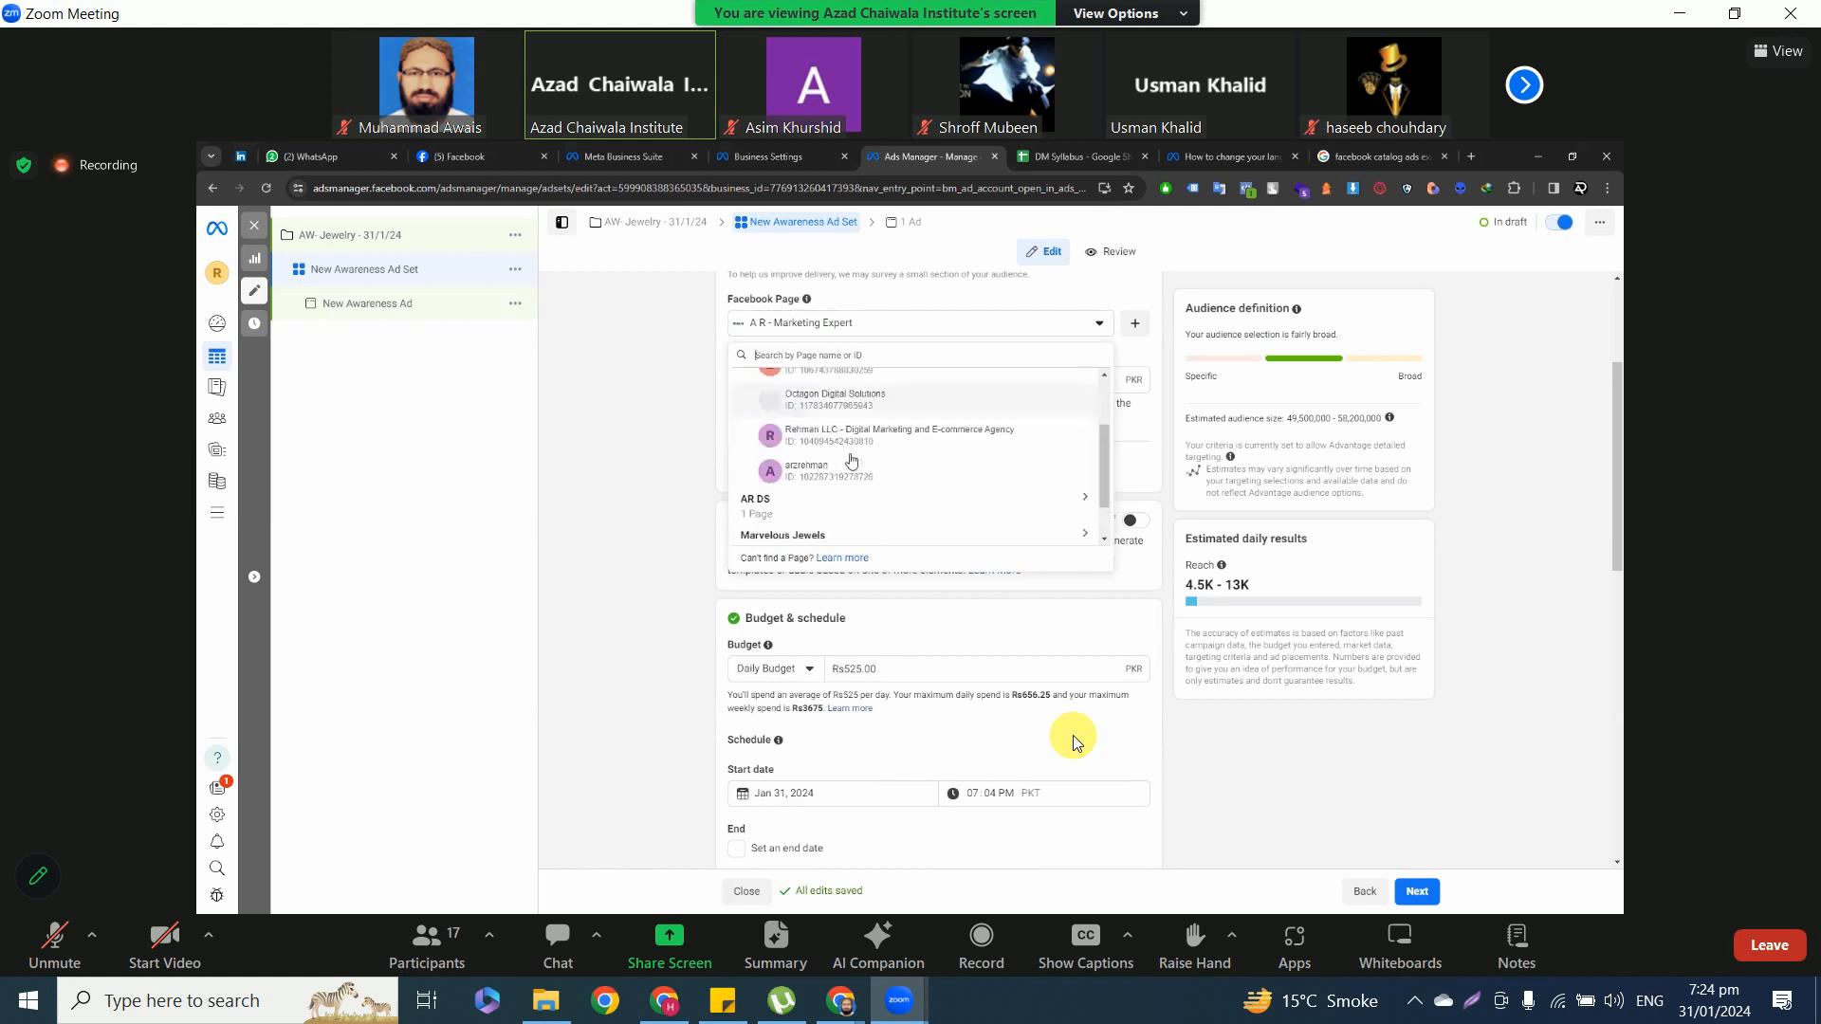
left_click(866, 485)
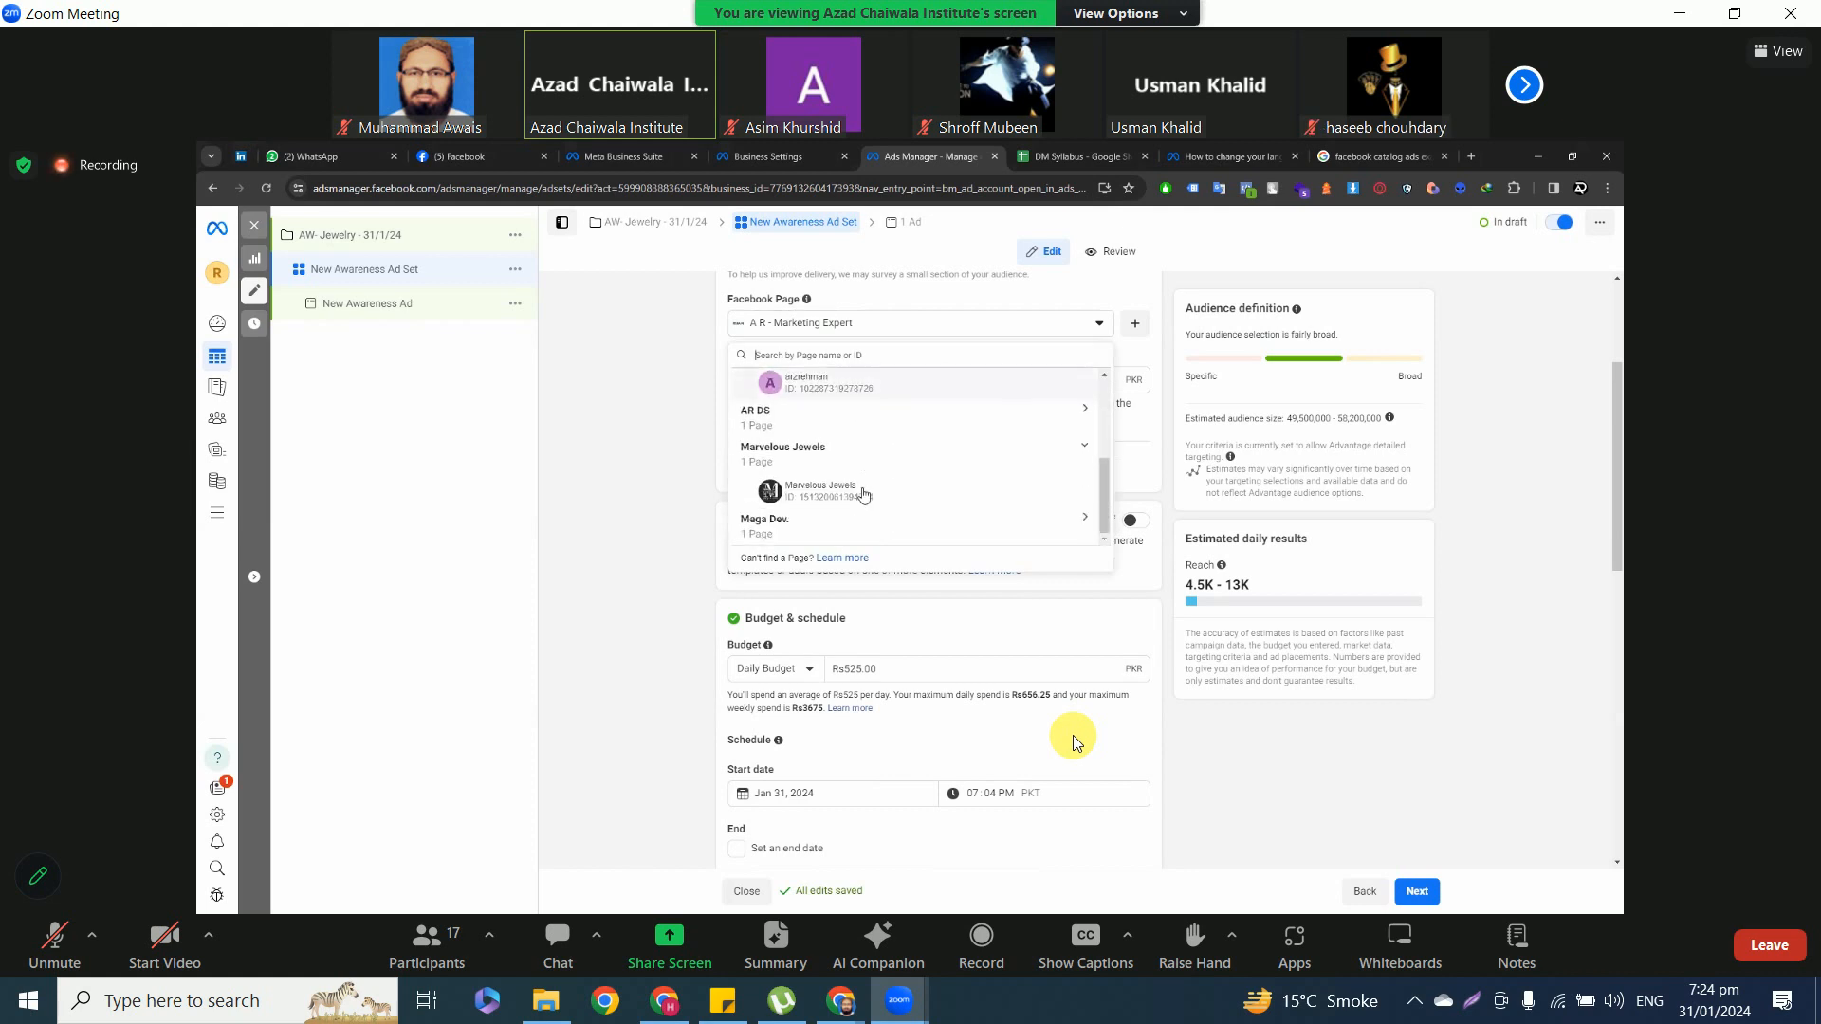
left_click(859, 525)
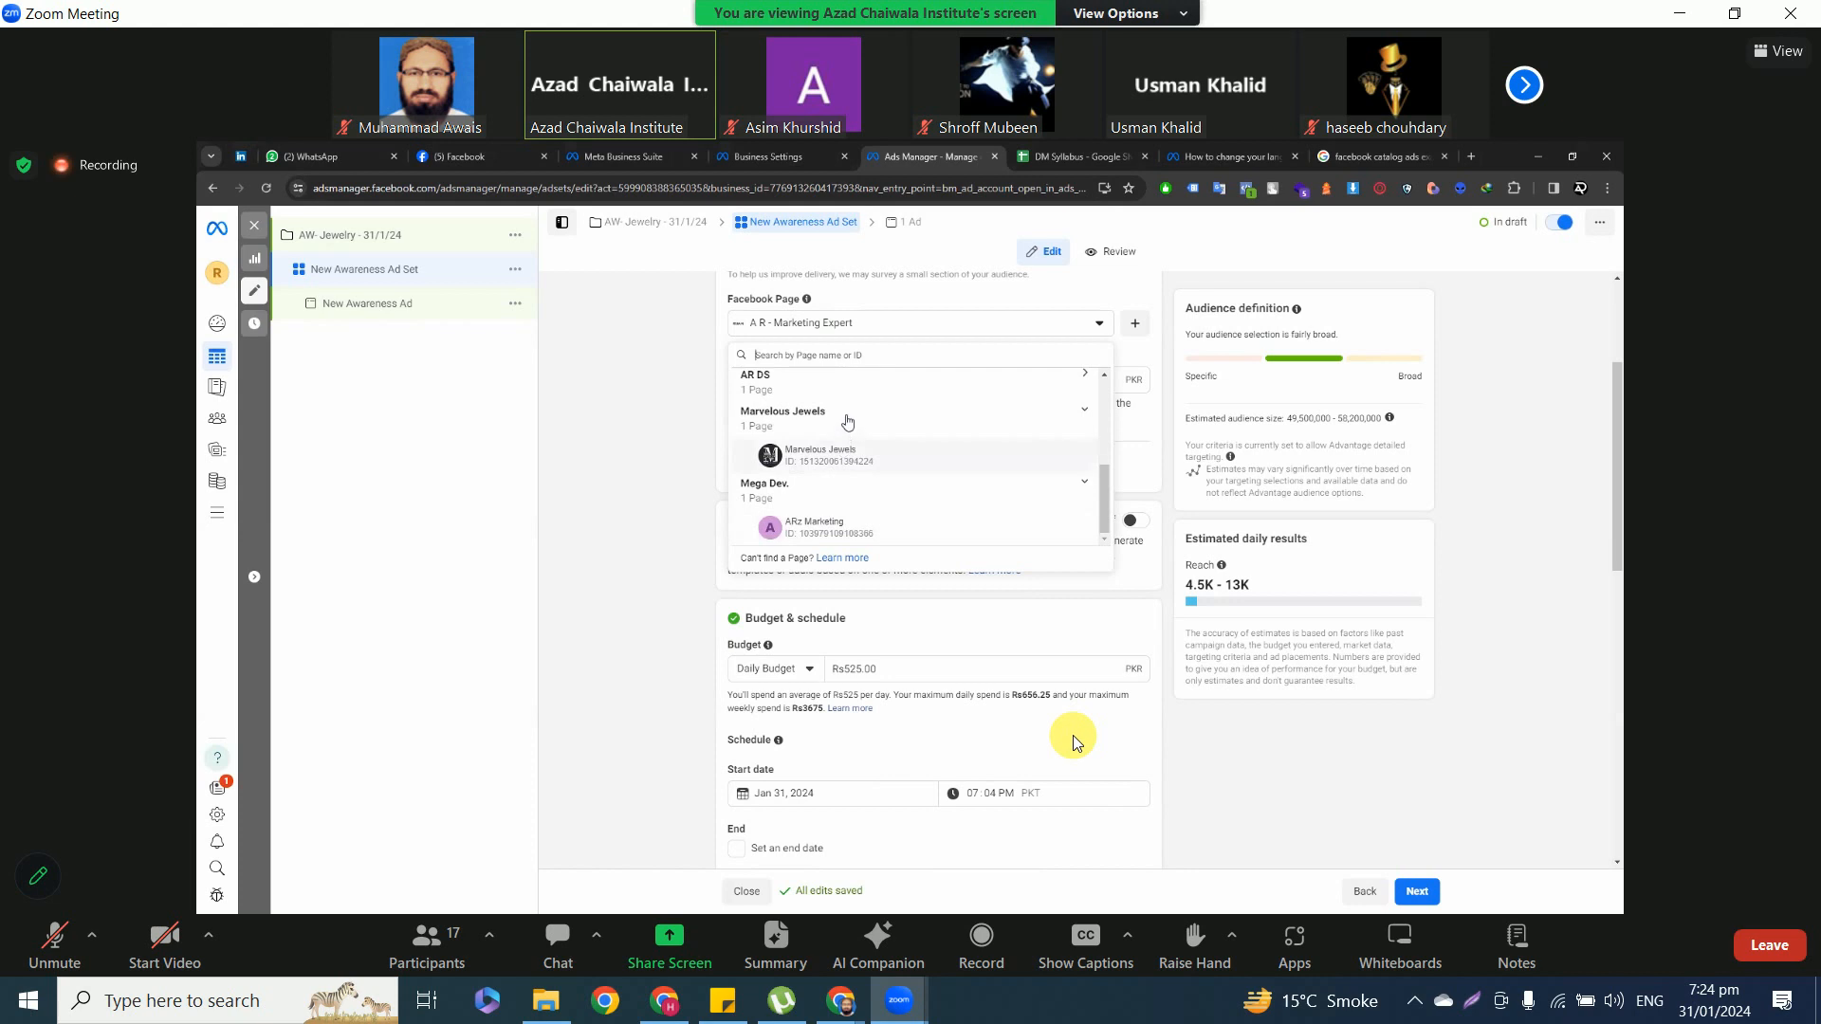
scroll(839, 431, "up", 5)
left_click(661, 380)
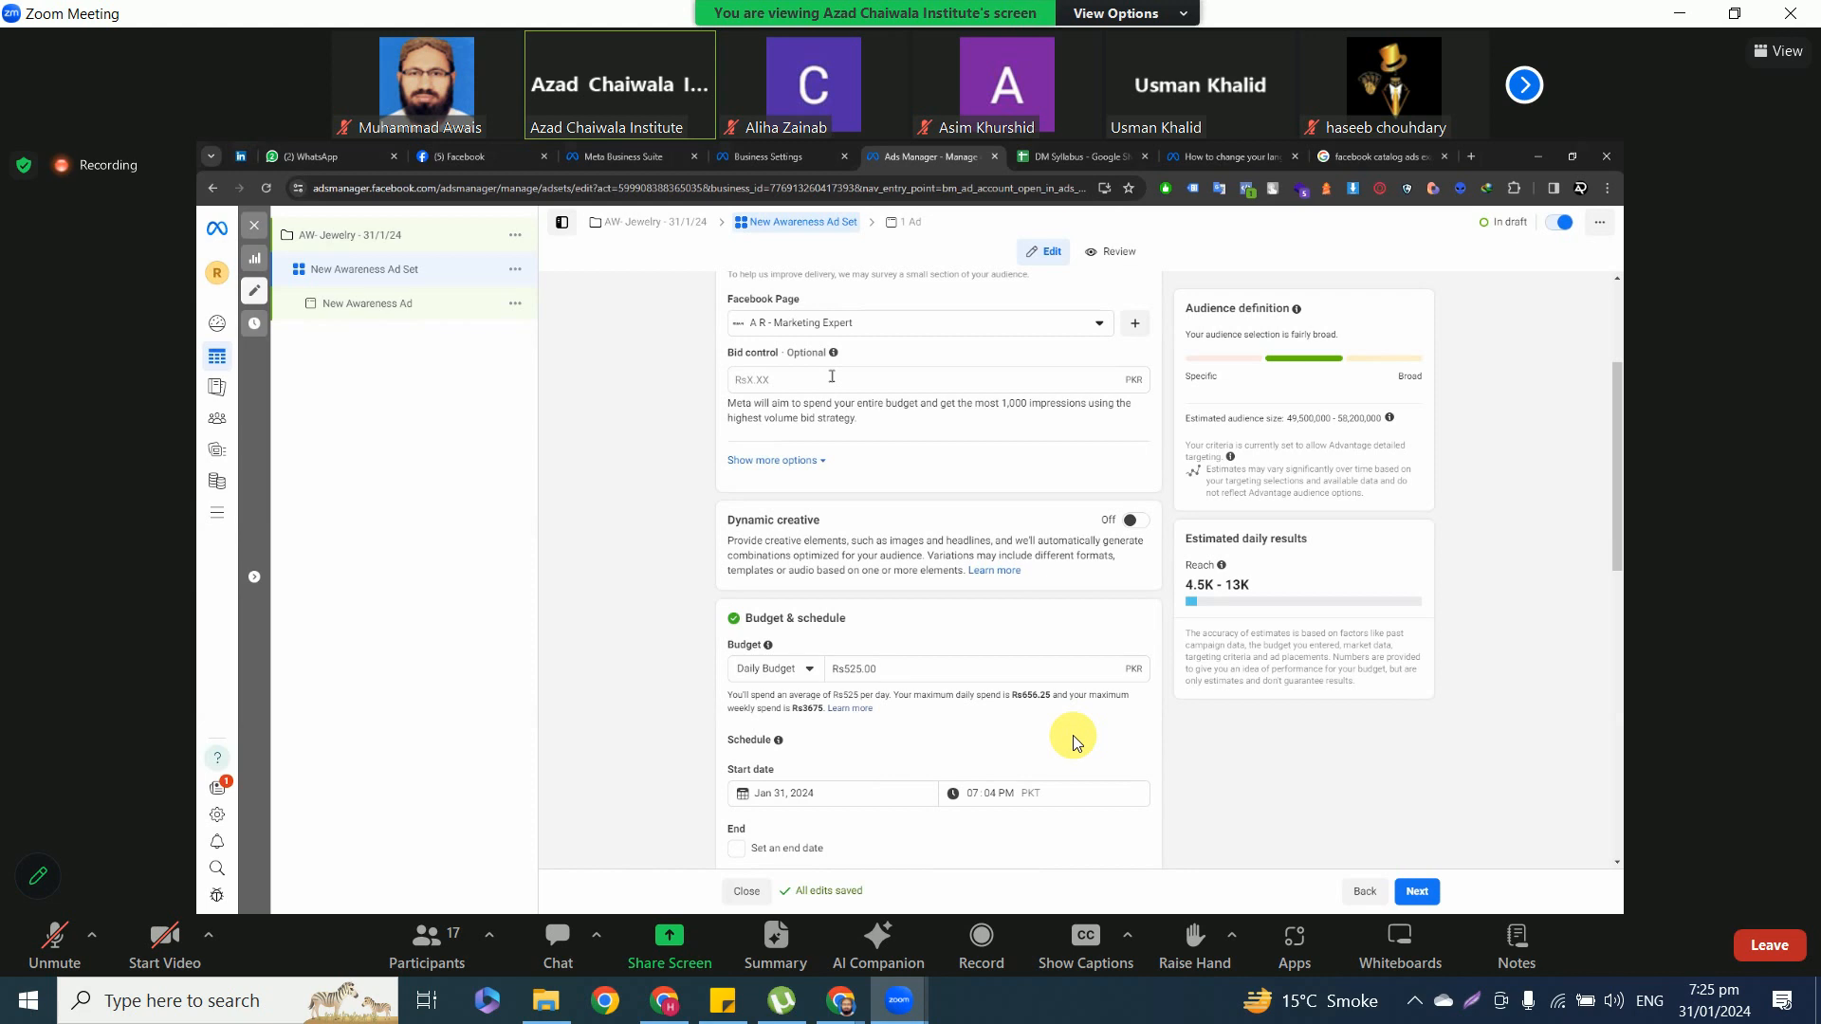
Try a bid control of Rs5.00 for the ad set and empty the field again.
left_click(832, 376)
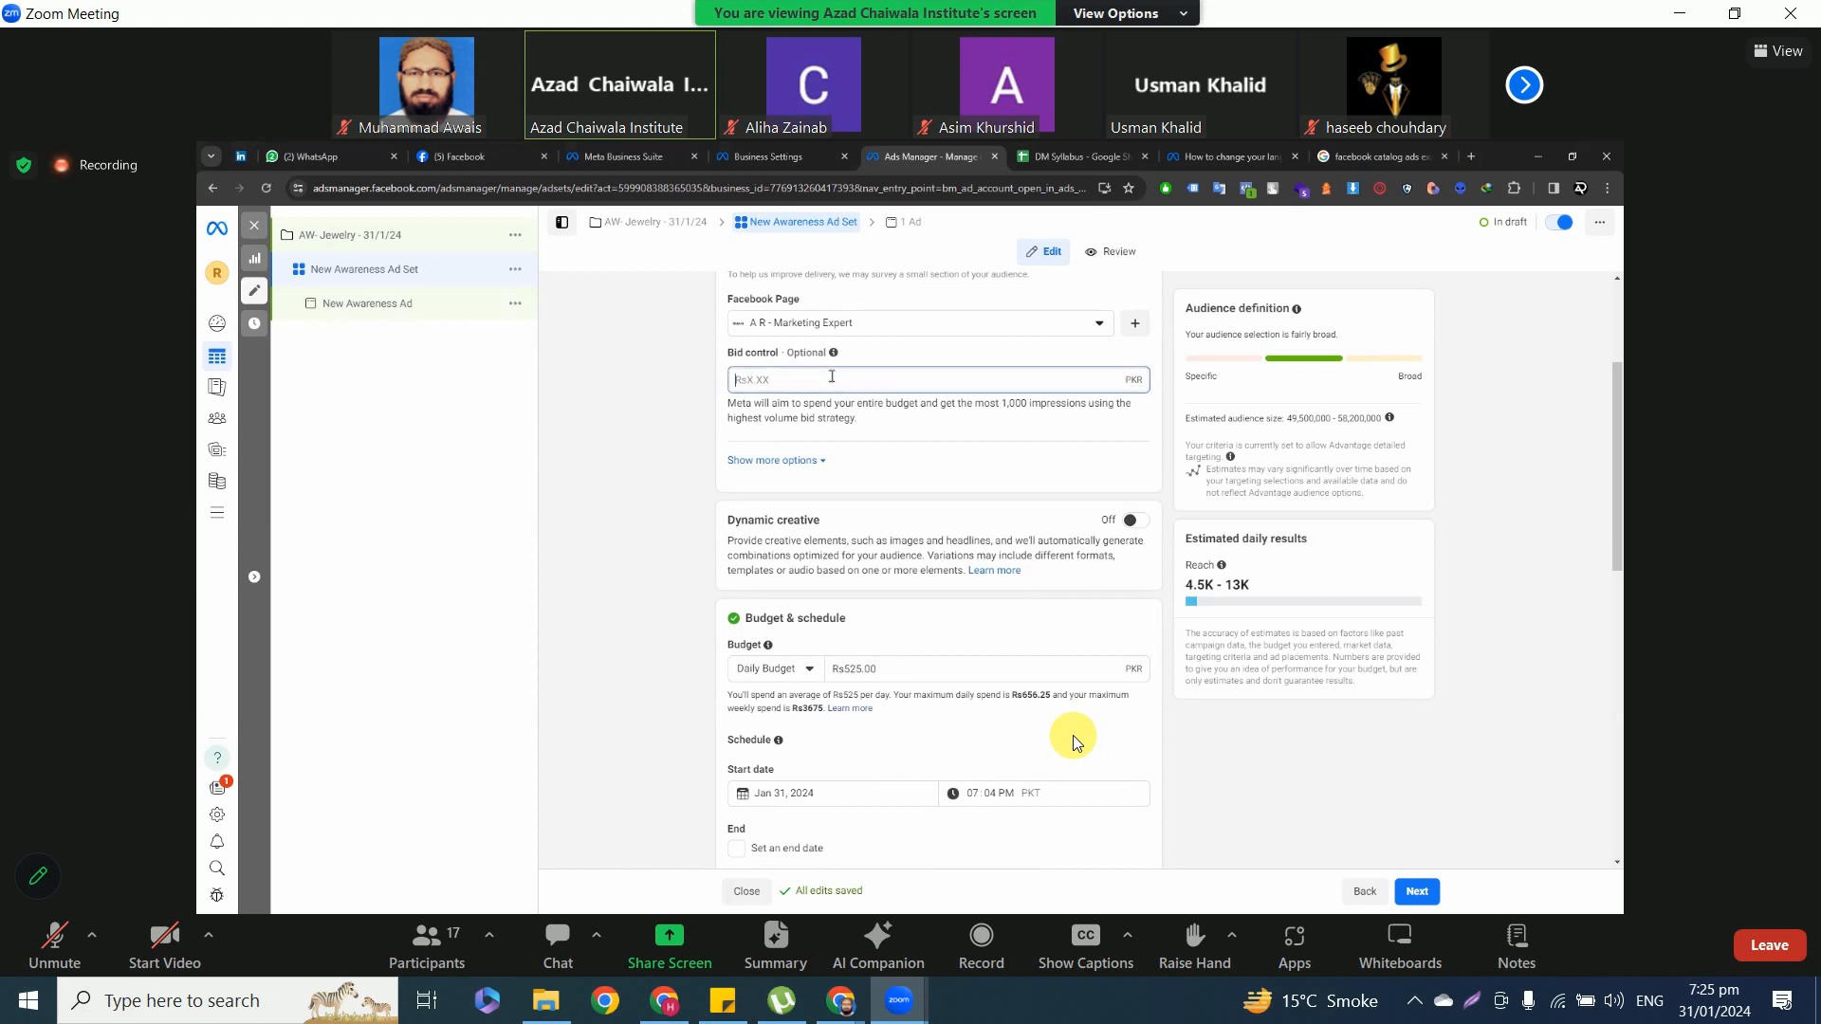
type("10")
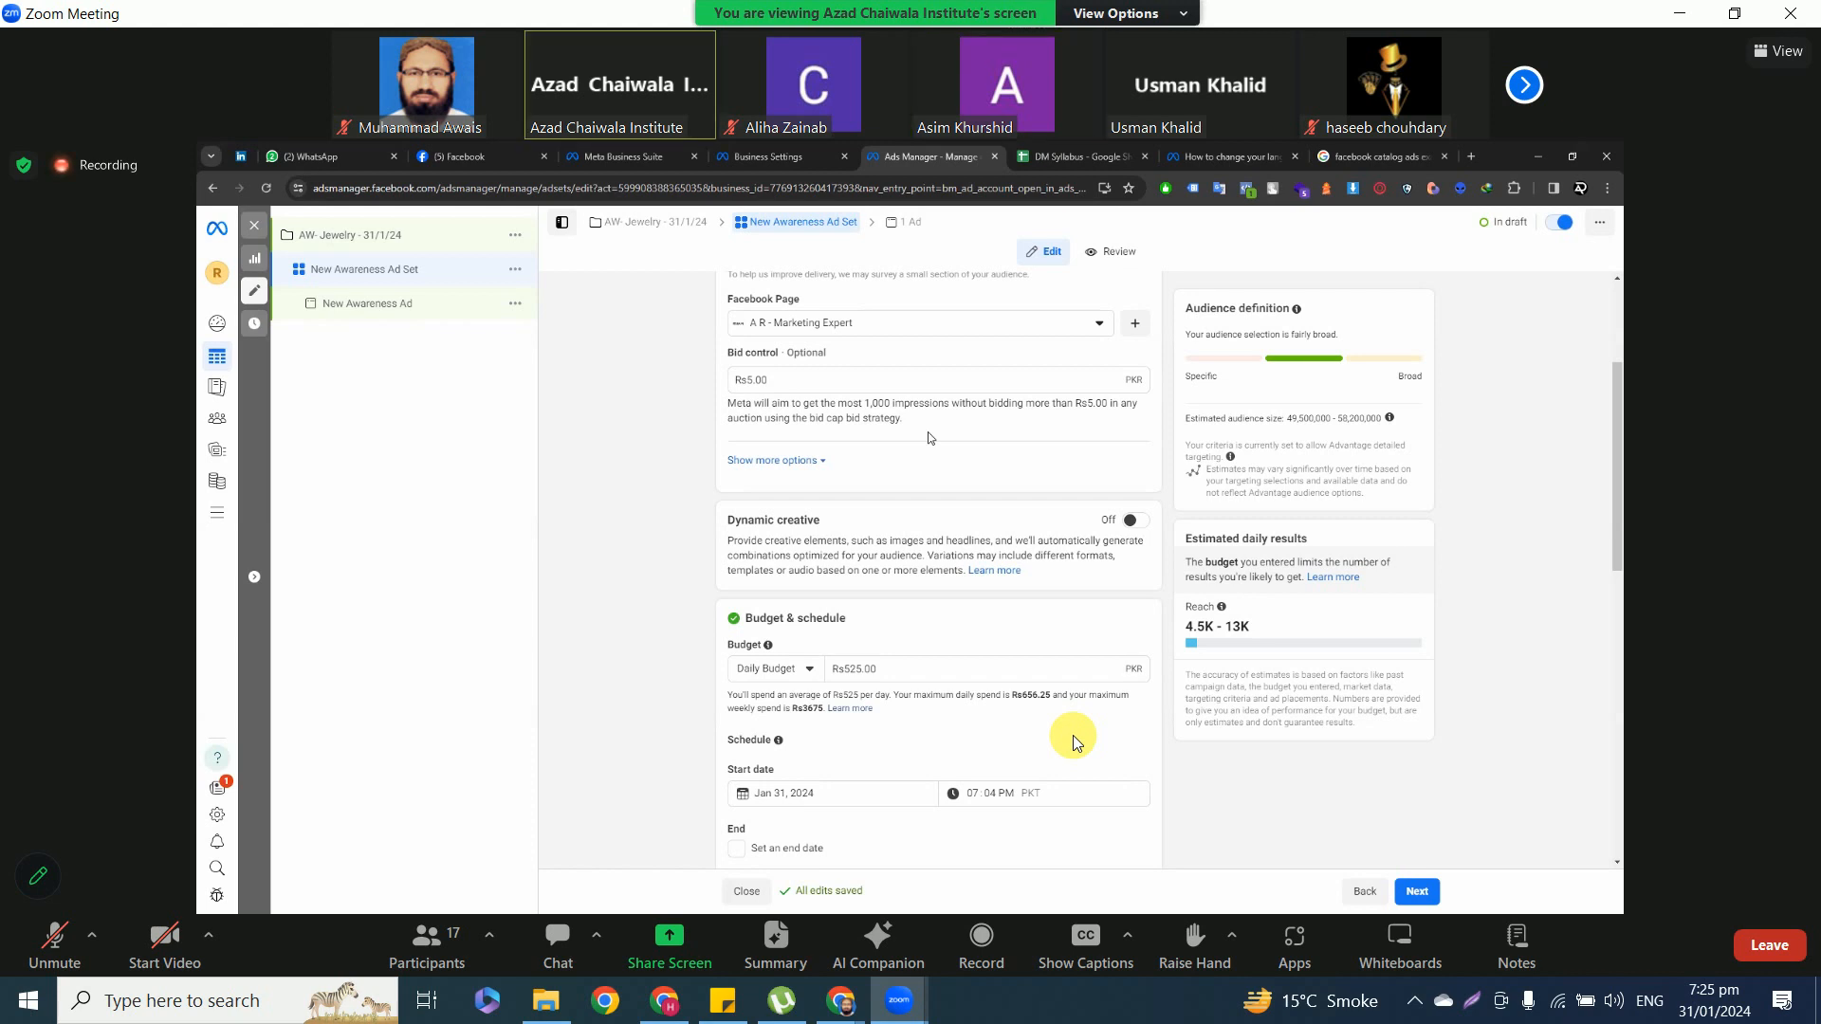
left_click(814, 380)
key("BackSpace")
left_click(958, 437)
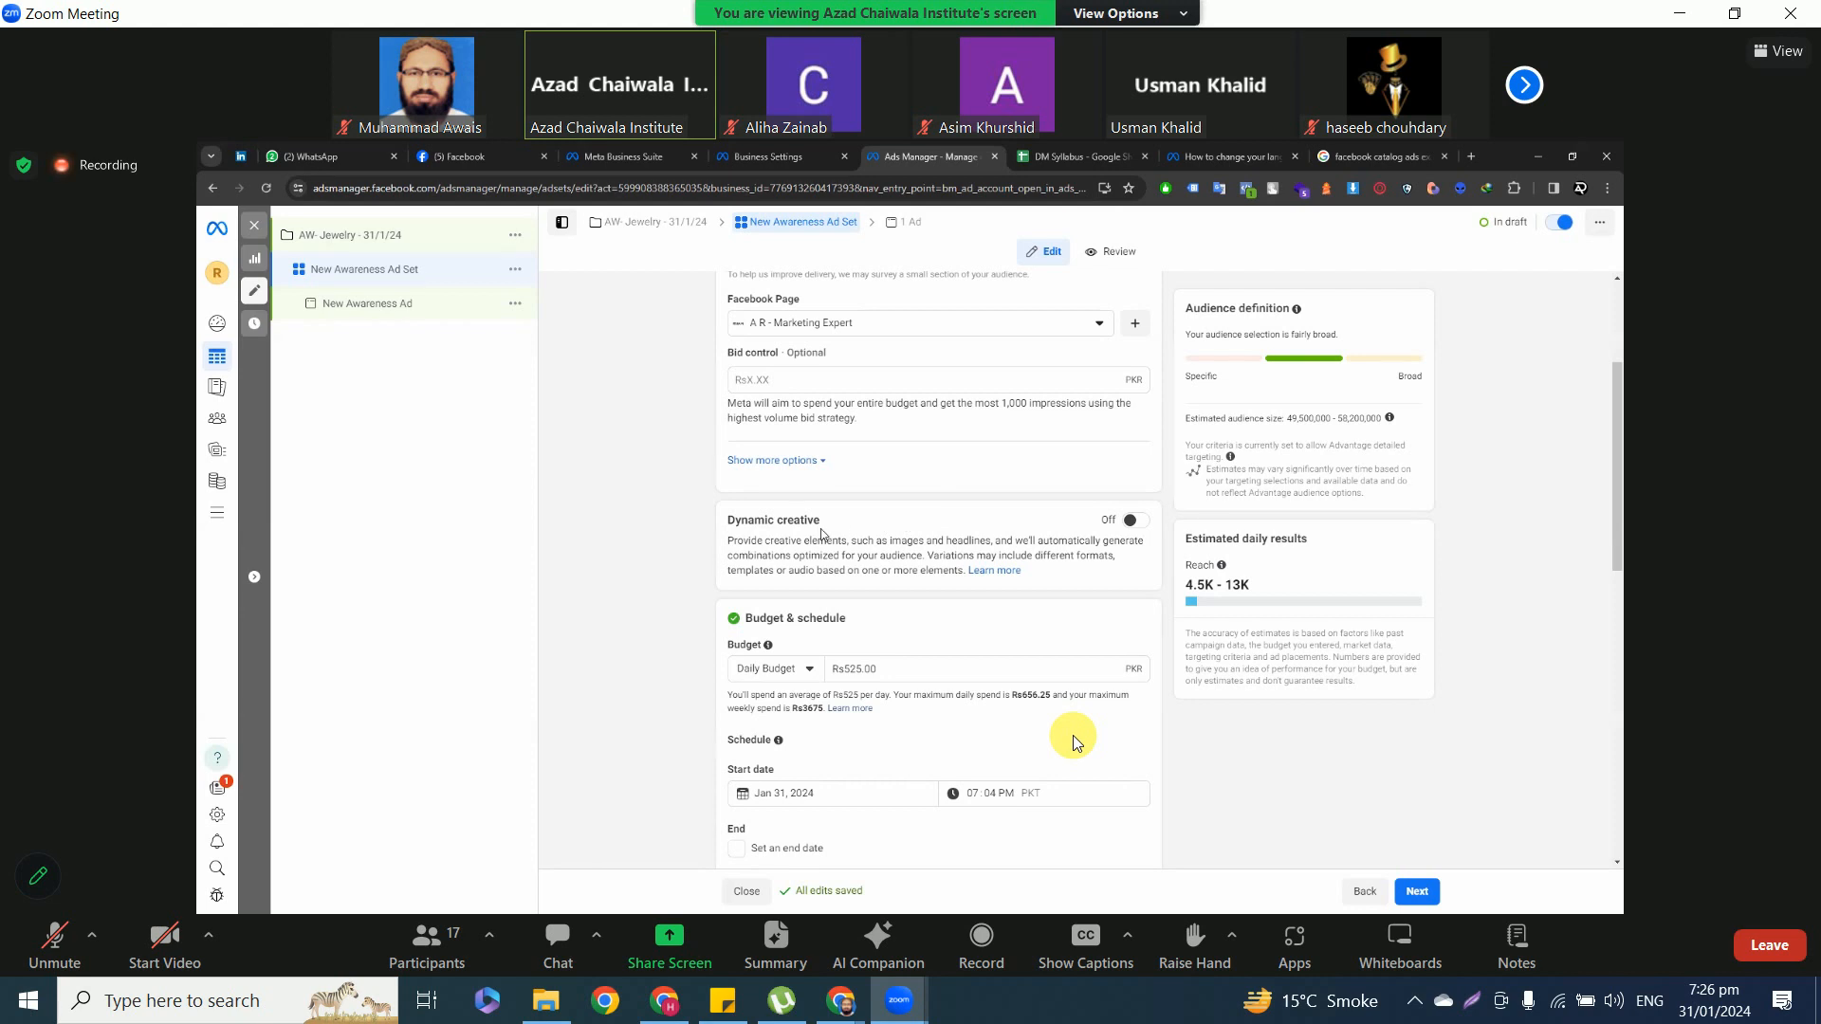
Expand the additional awareness options below the ad set's bid control.
left_click(806, 460)
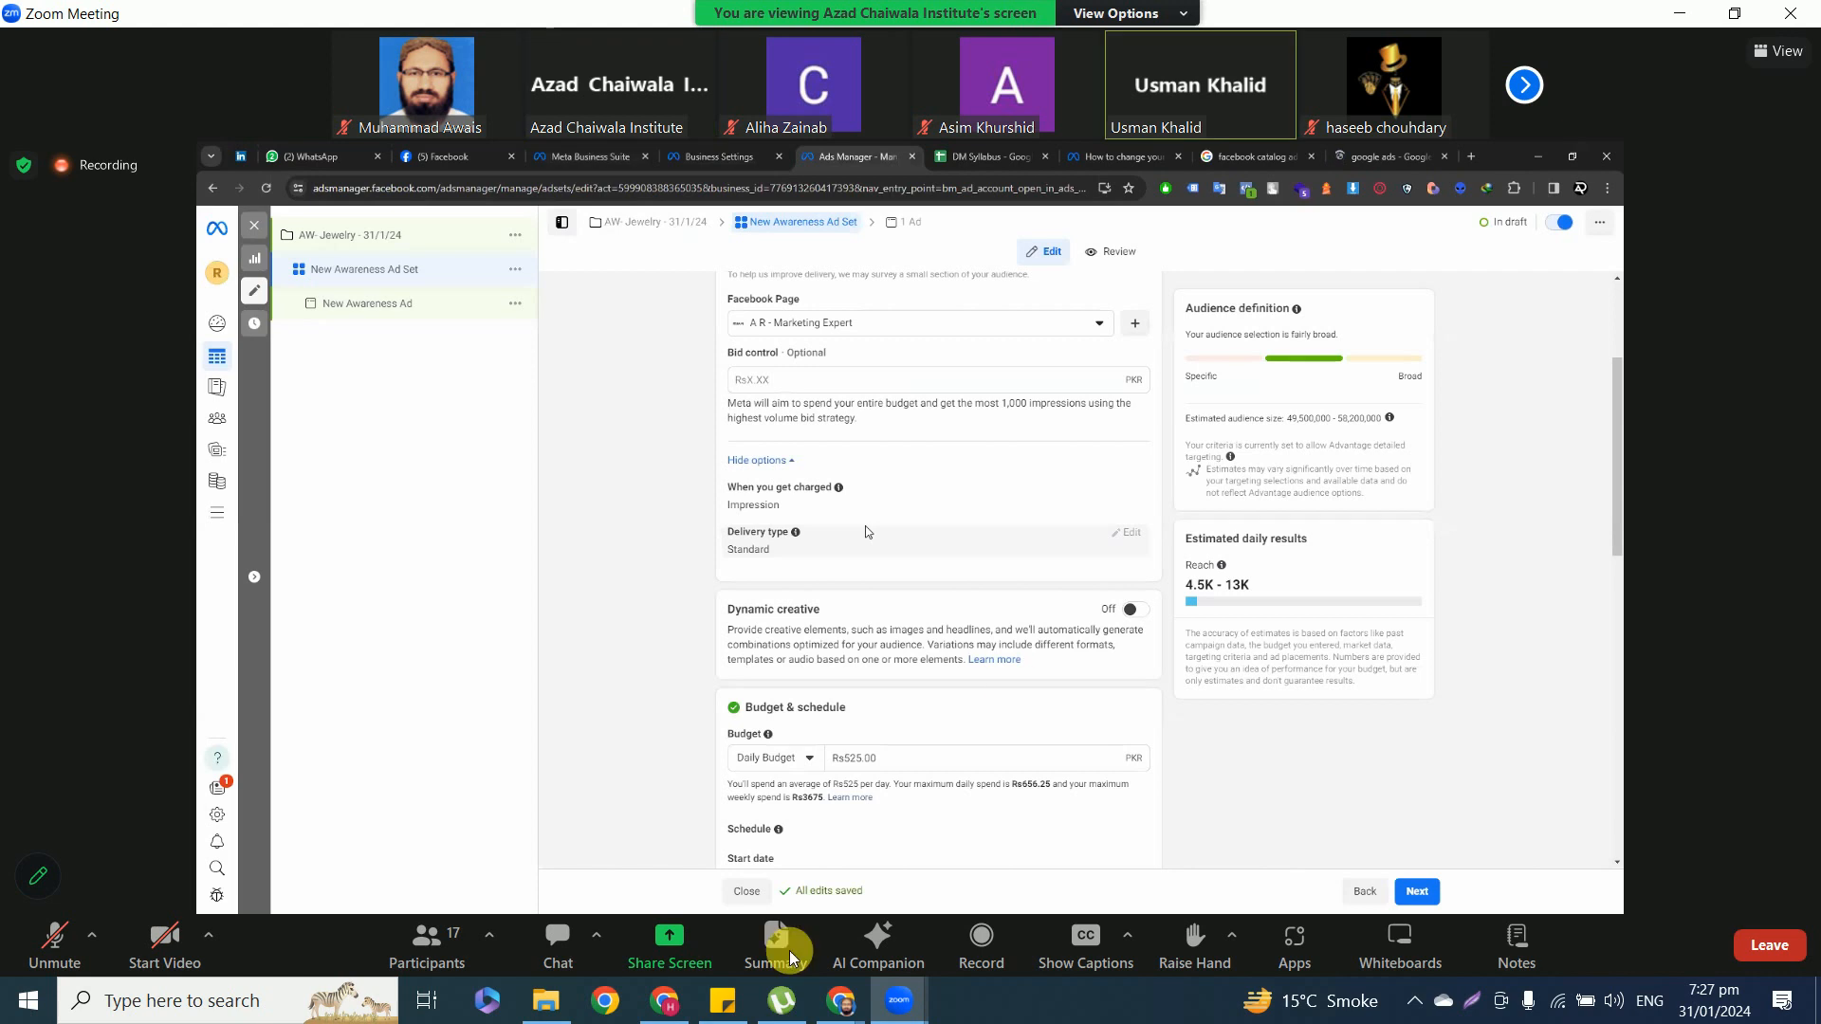
Briefly unmute the meeting microphone and mute it again.
left_click(55, 939)
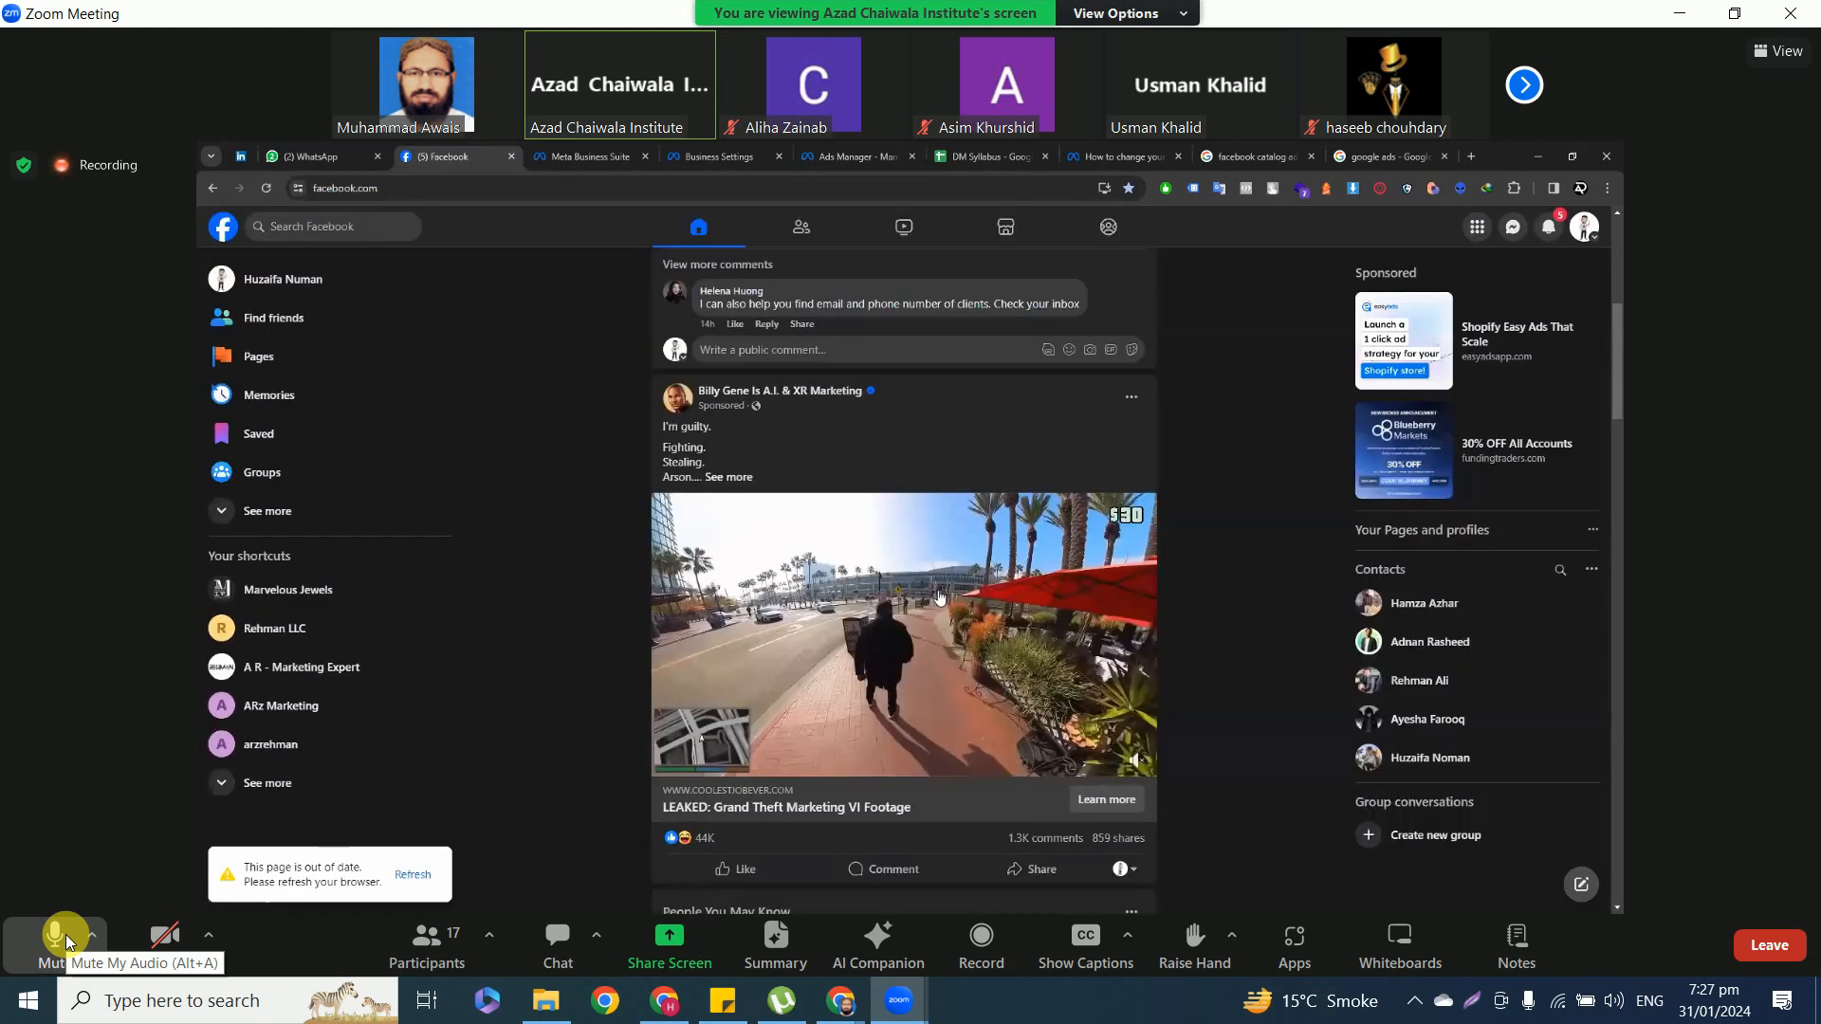
left_click(66, 935)
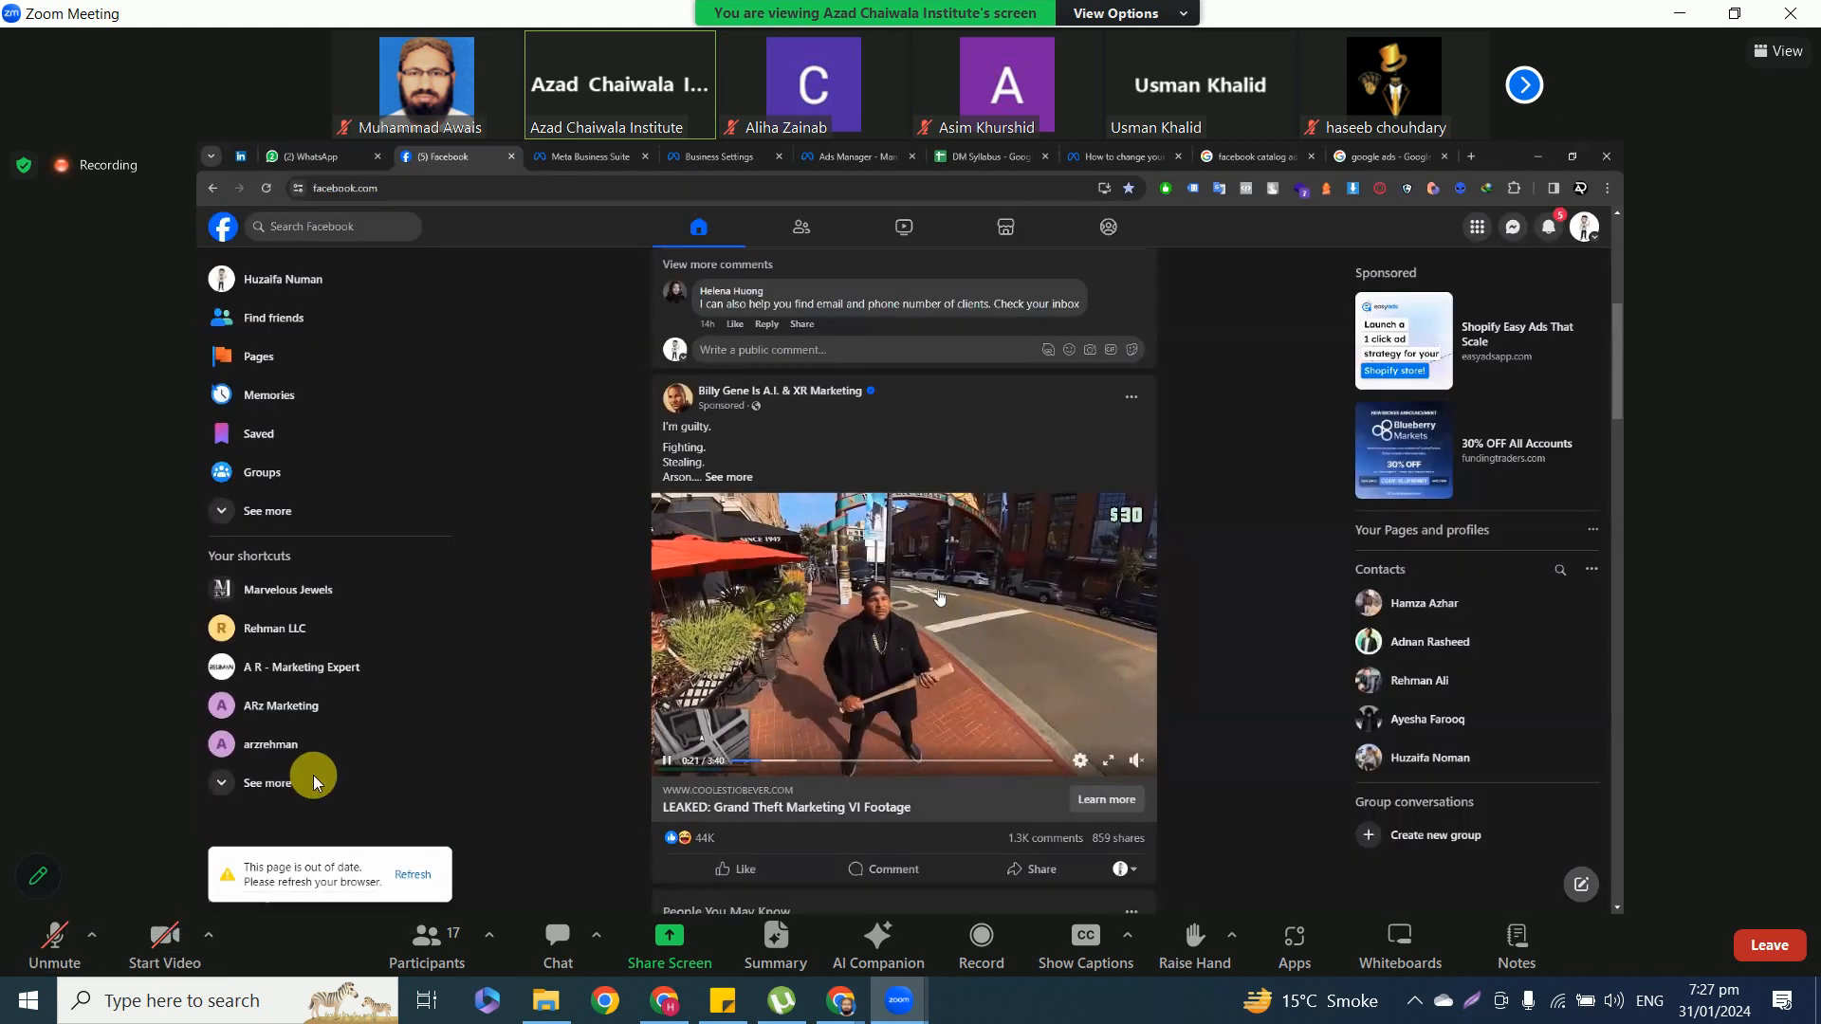
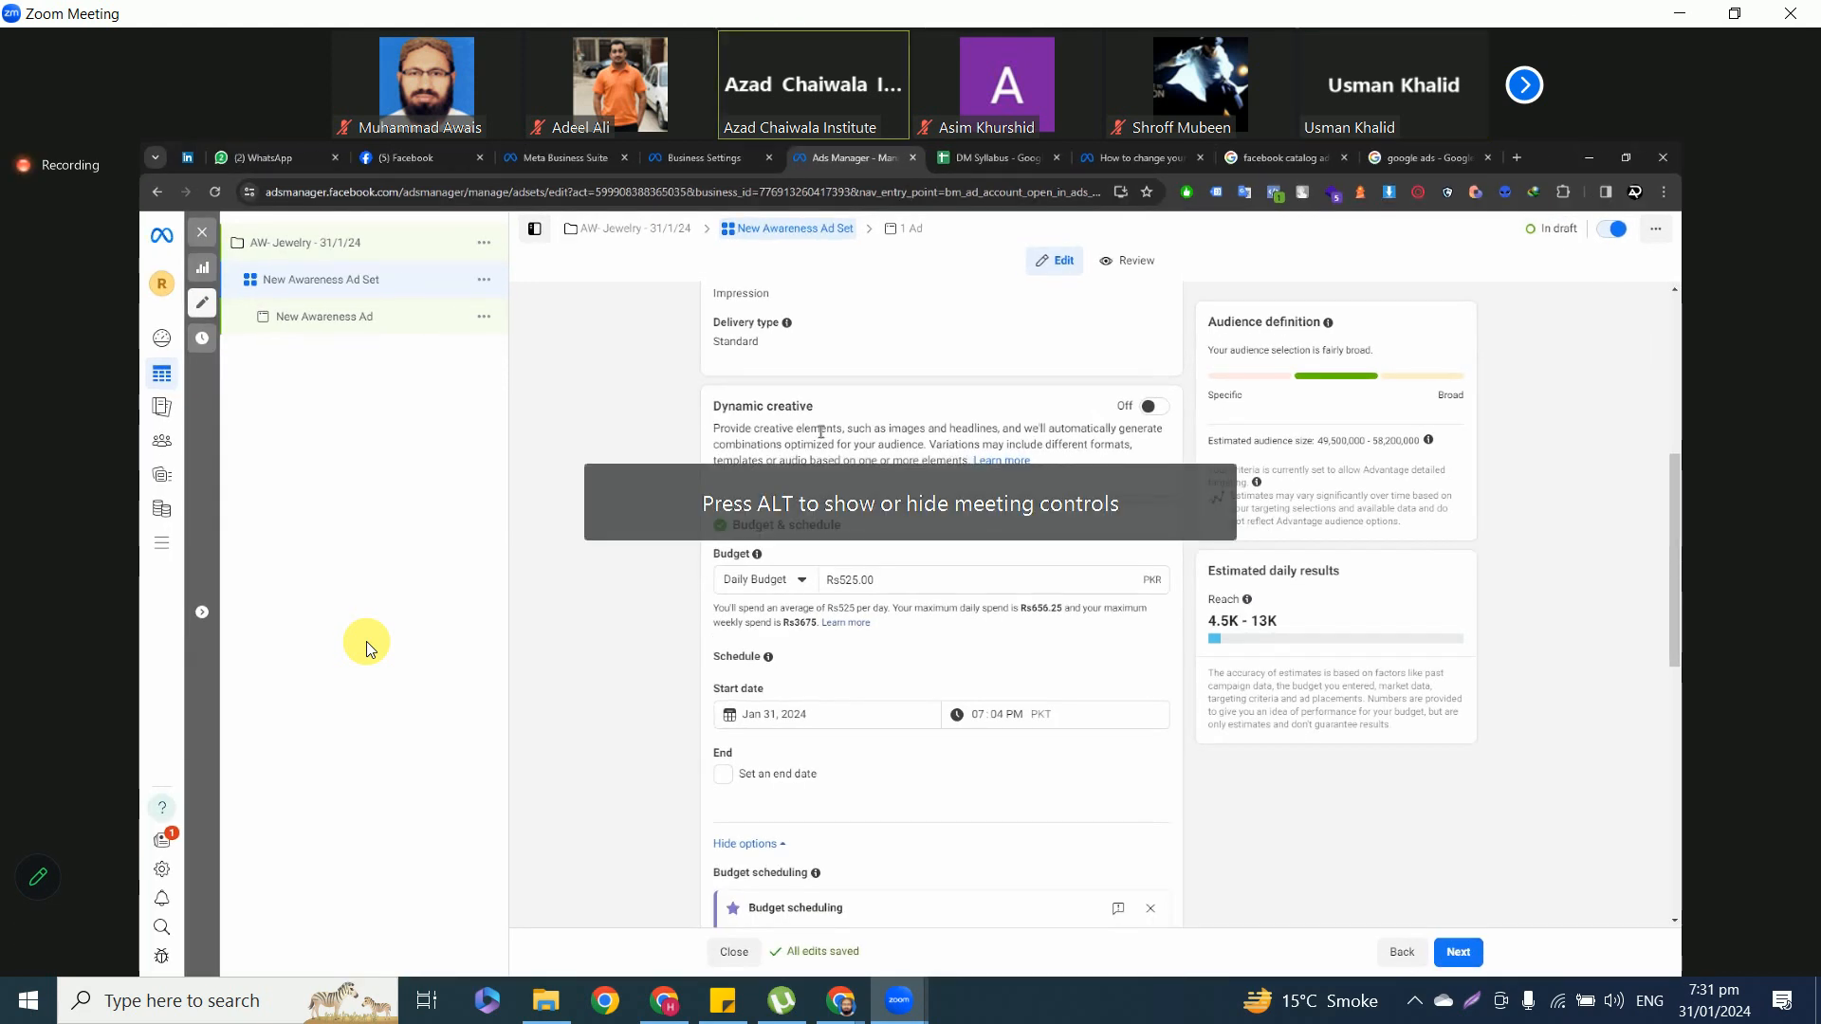
Show the meeting controls and unmute the microphone five times, muting it again each time.
key("alt")
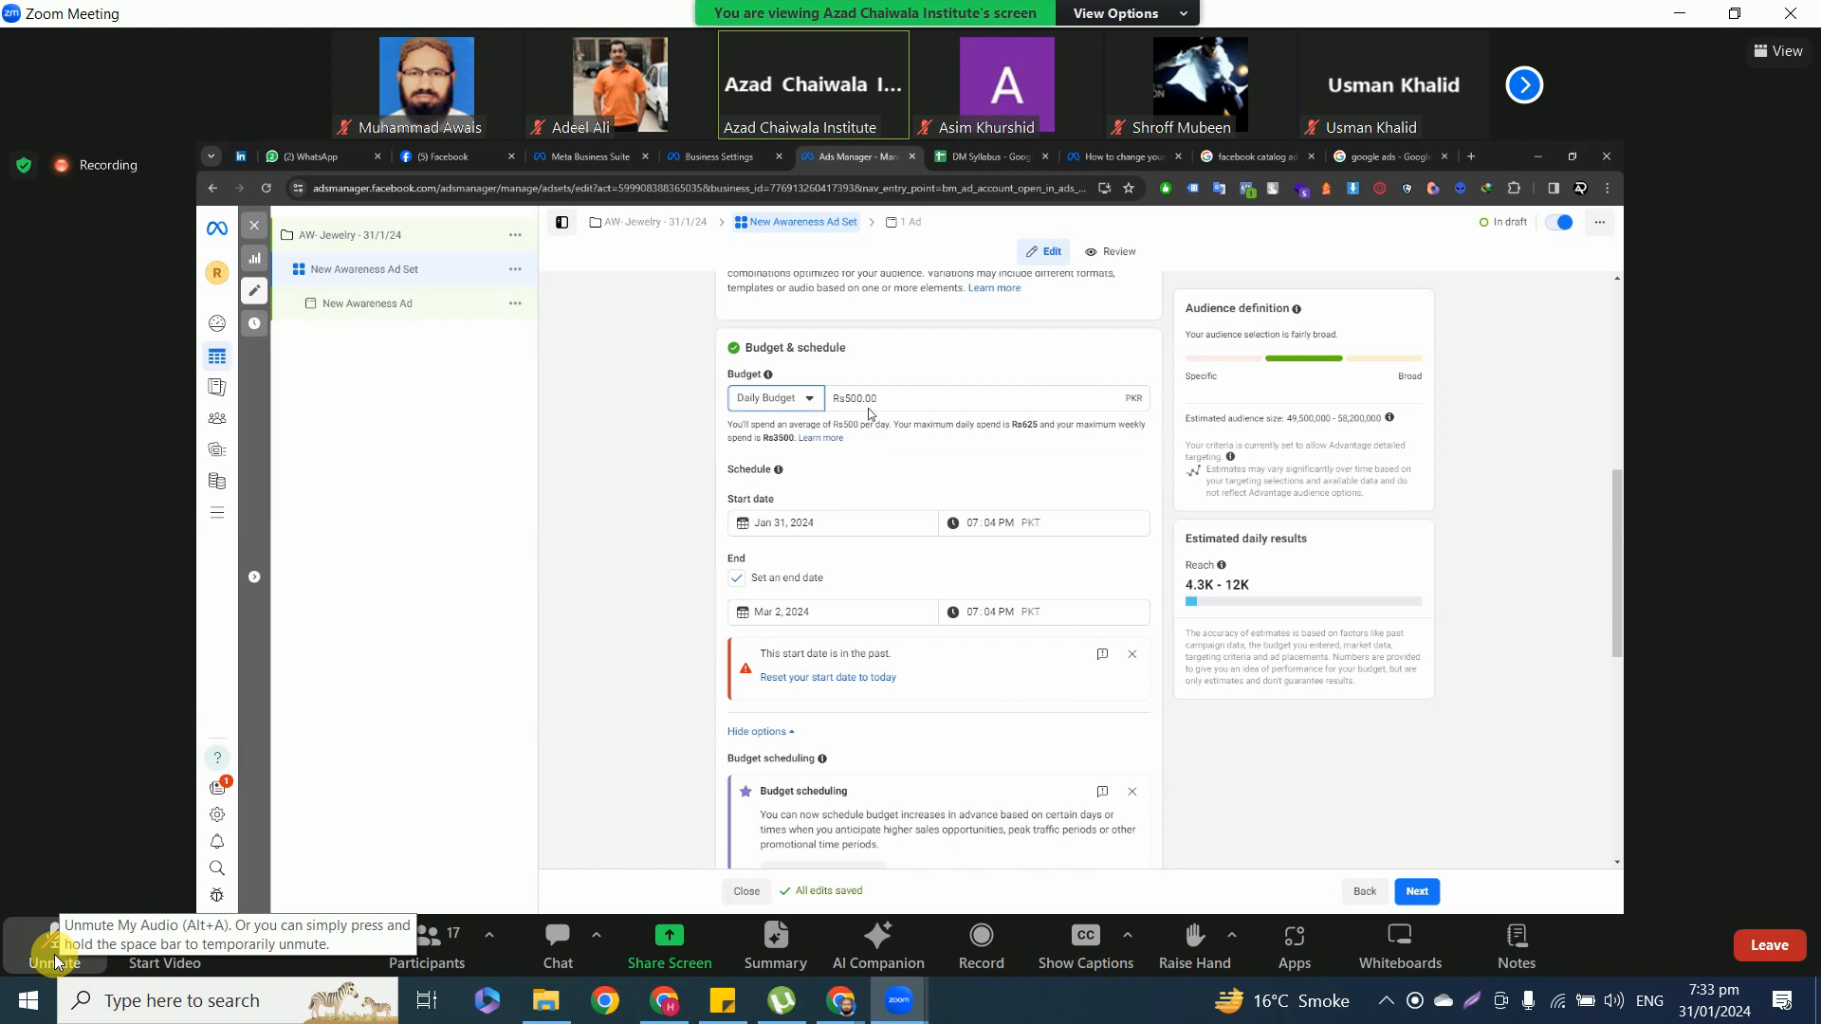
left_click(54, 950)
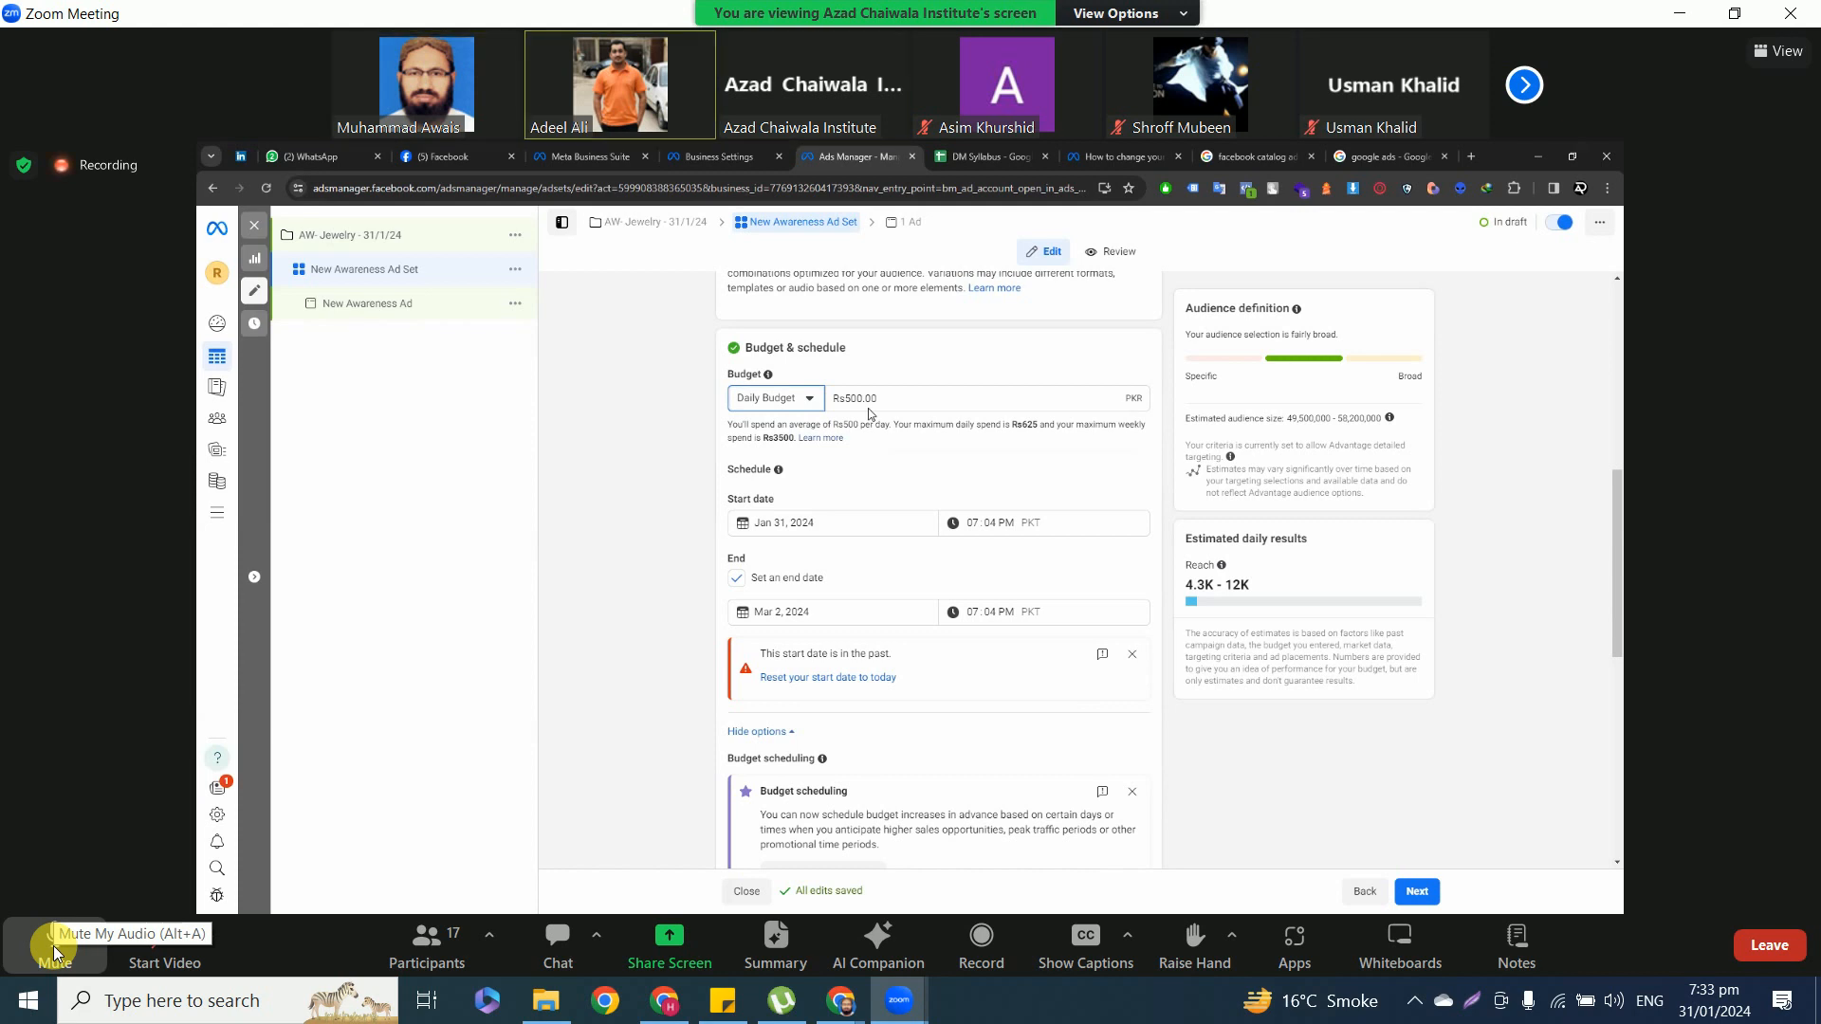
left_click(54, 946)
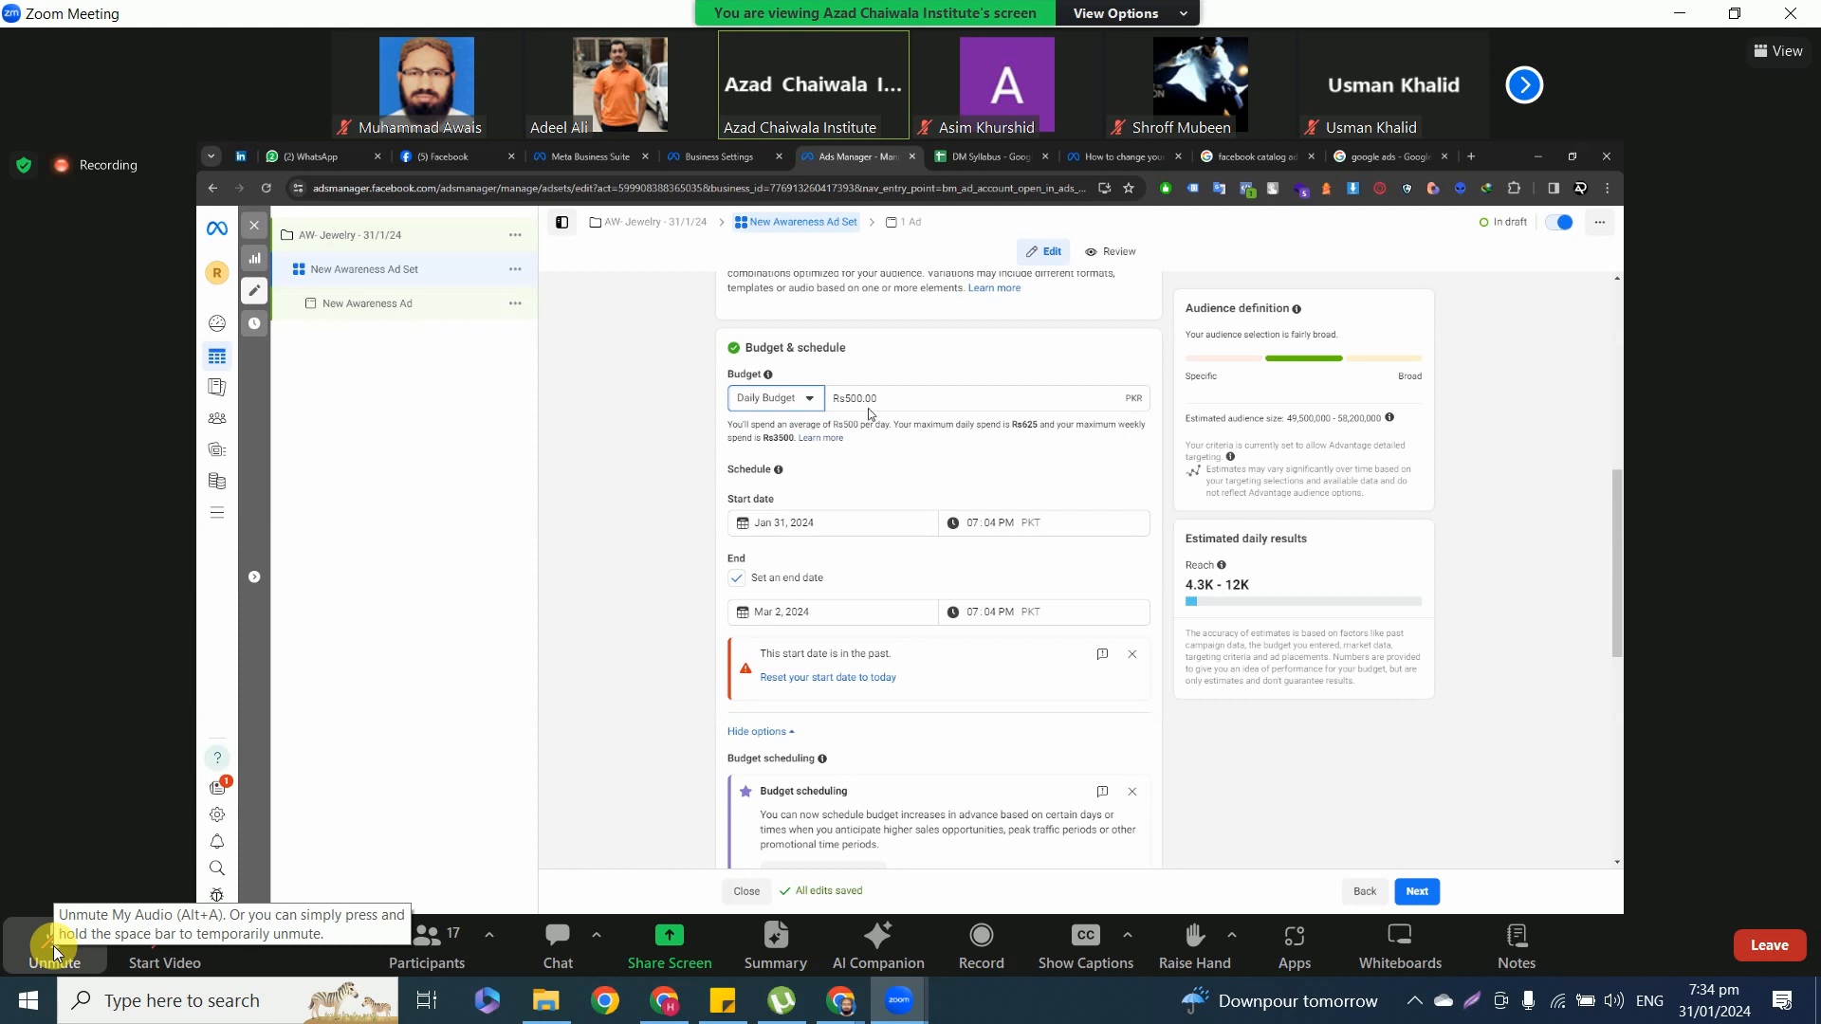
left_click(69, 964)
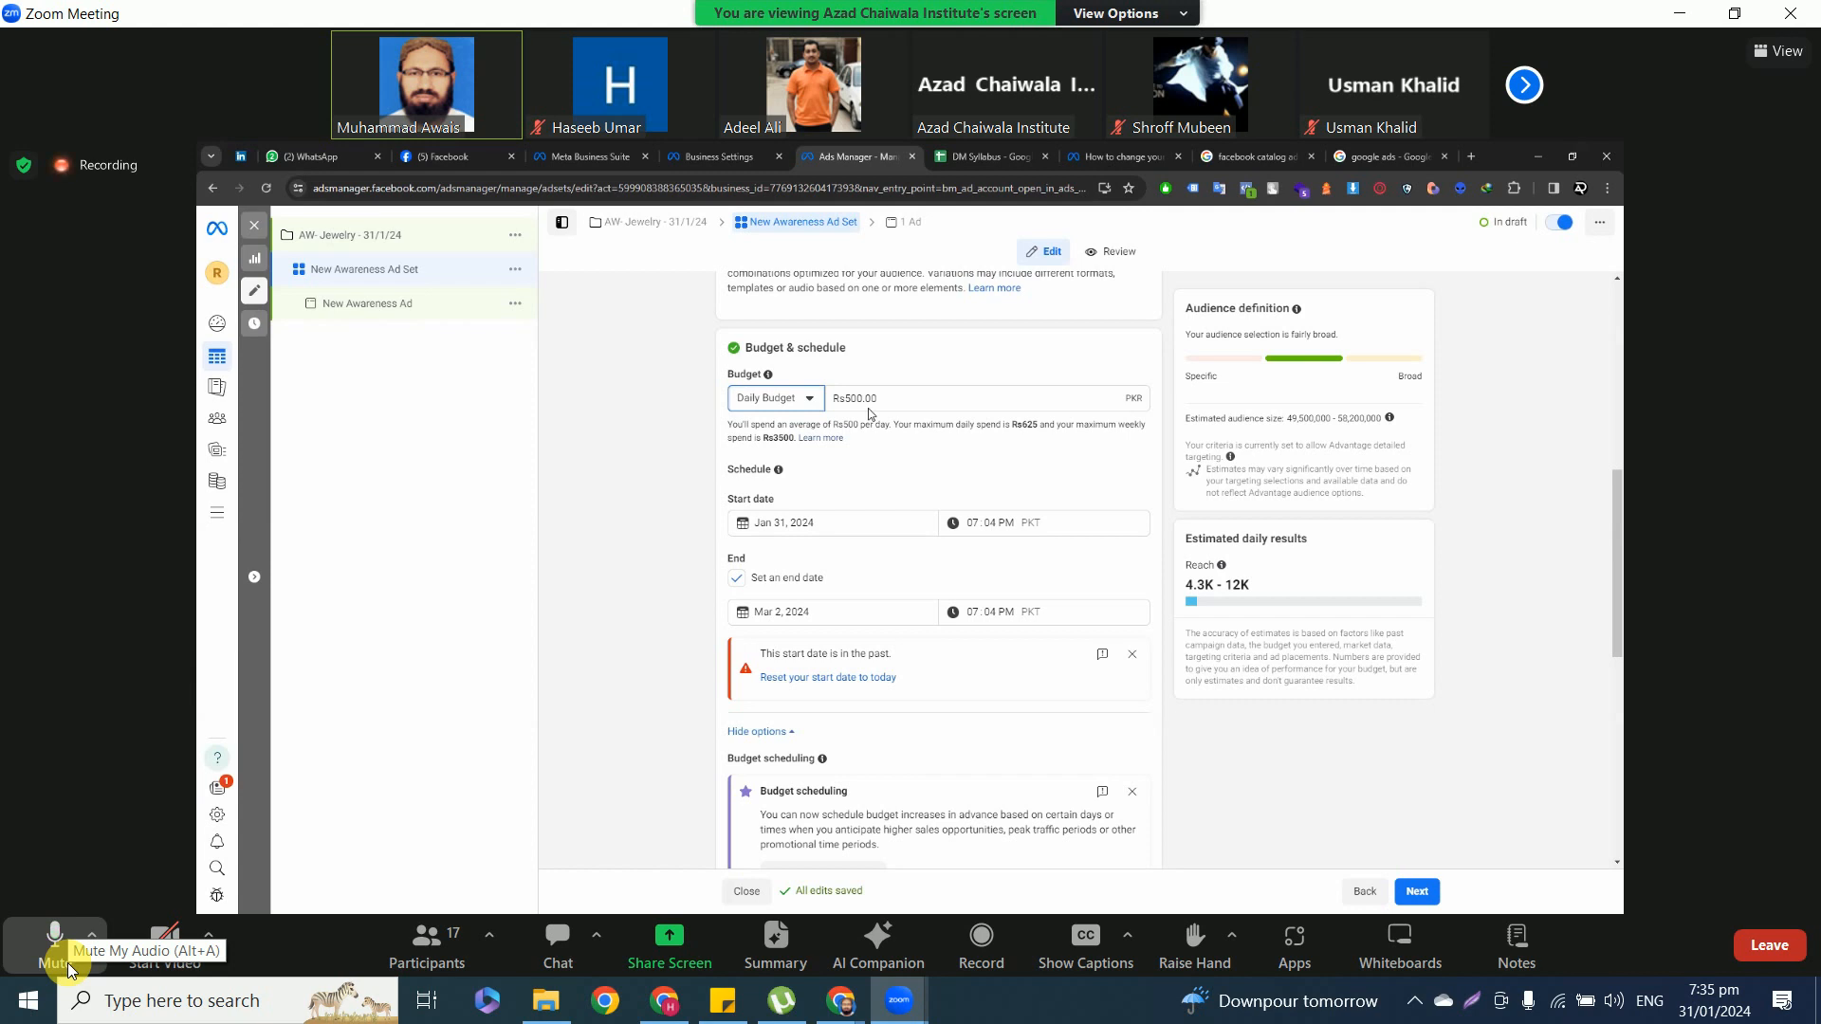
left_click(47, 944)
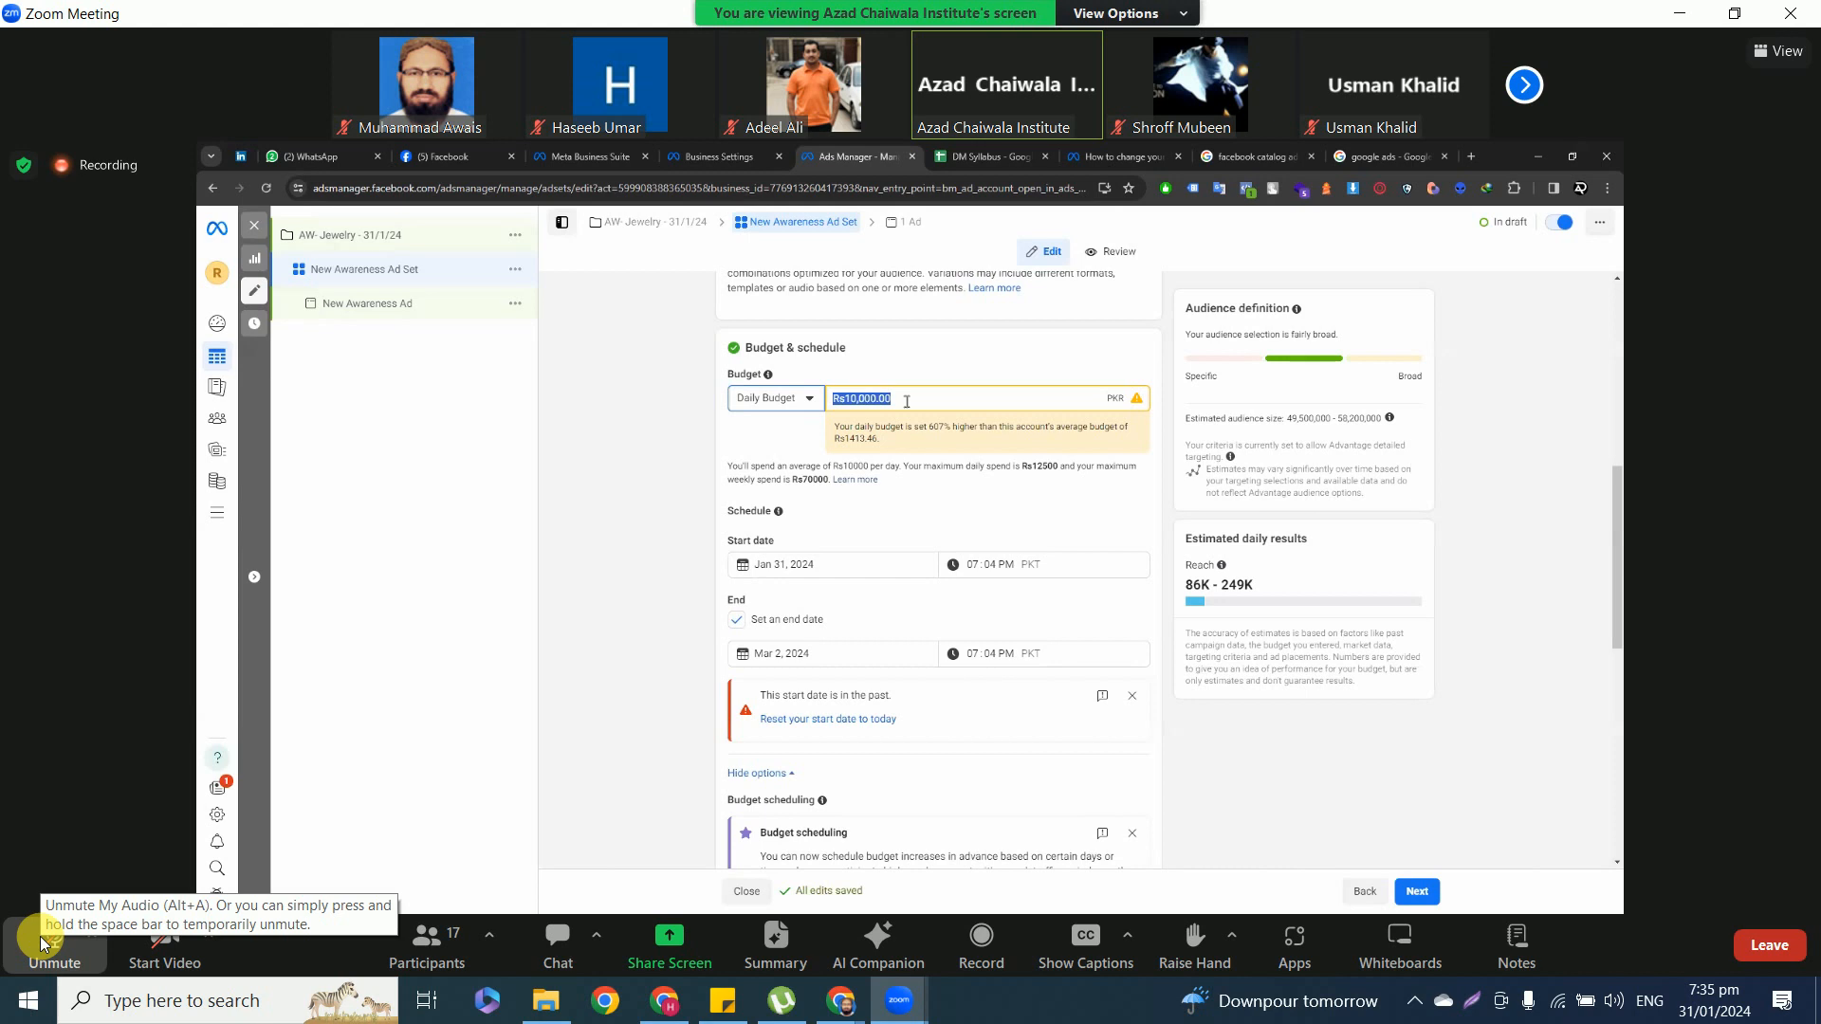
left_click(43, 943)
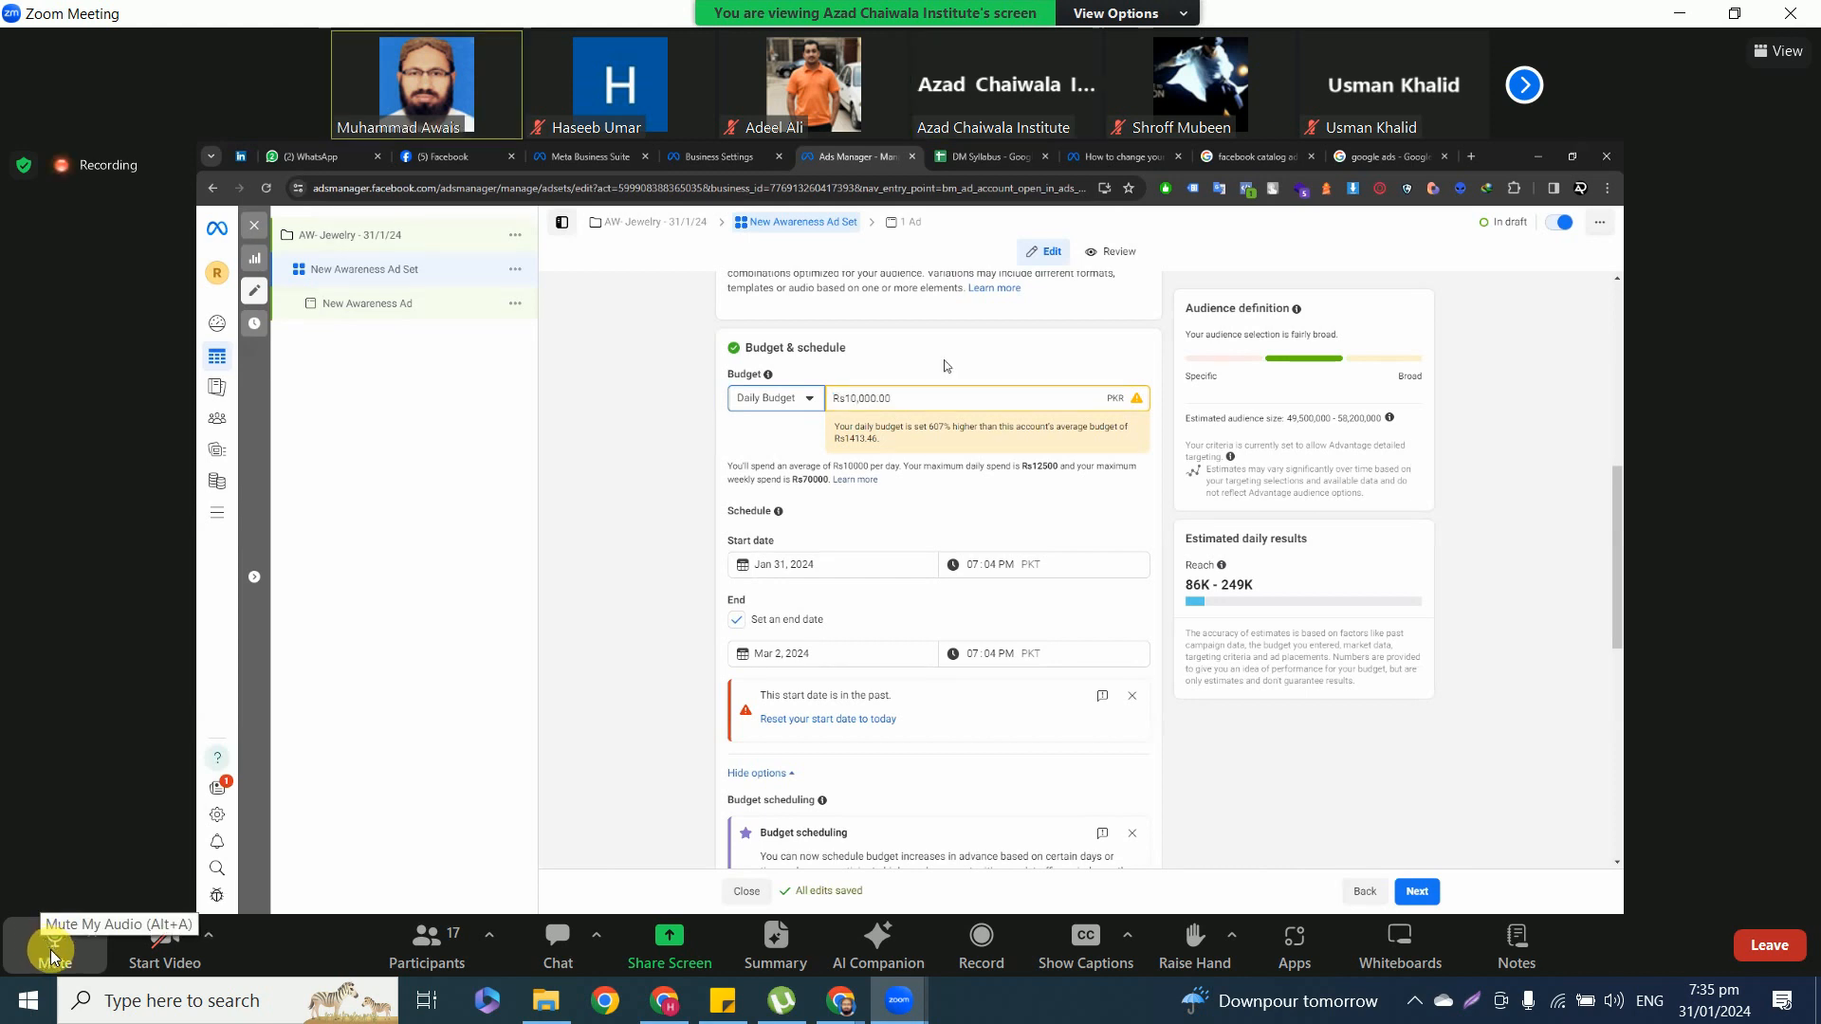
left_click(52, 954)
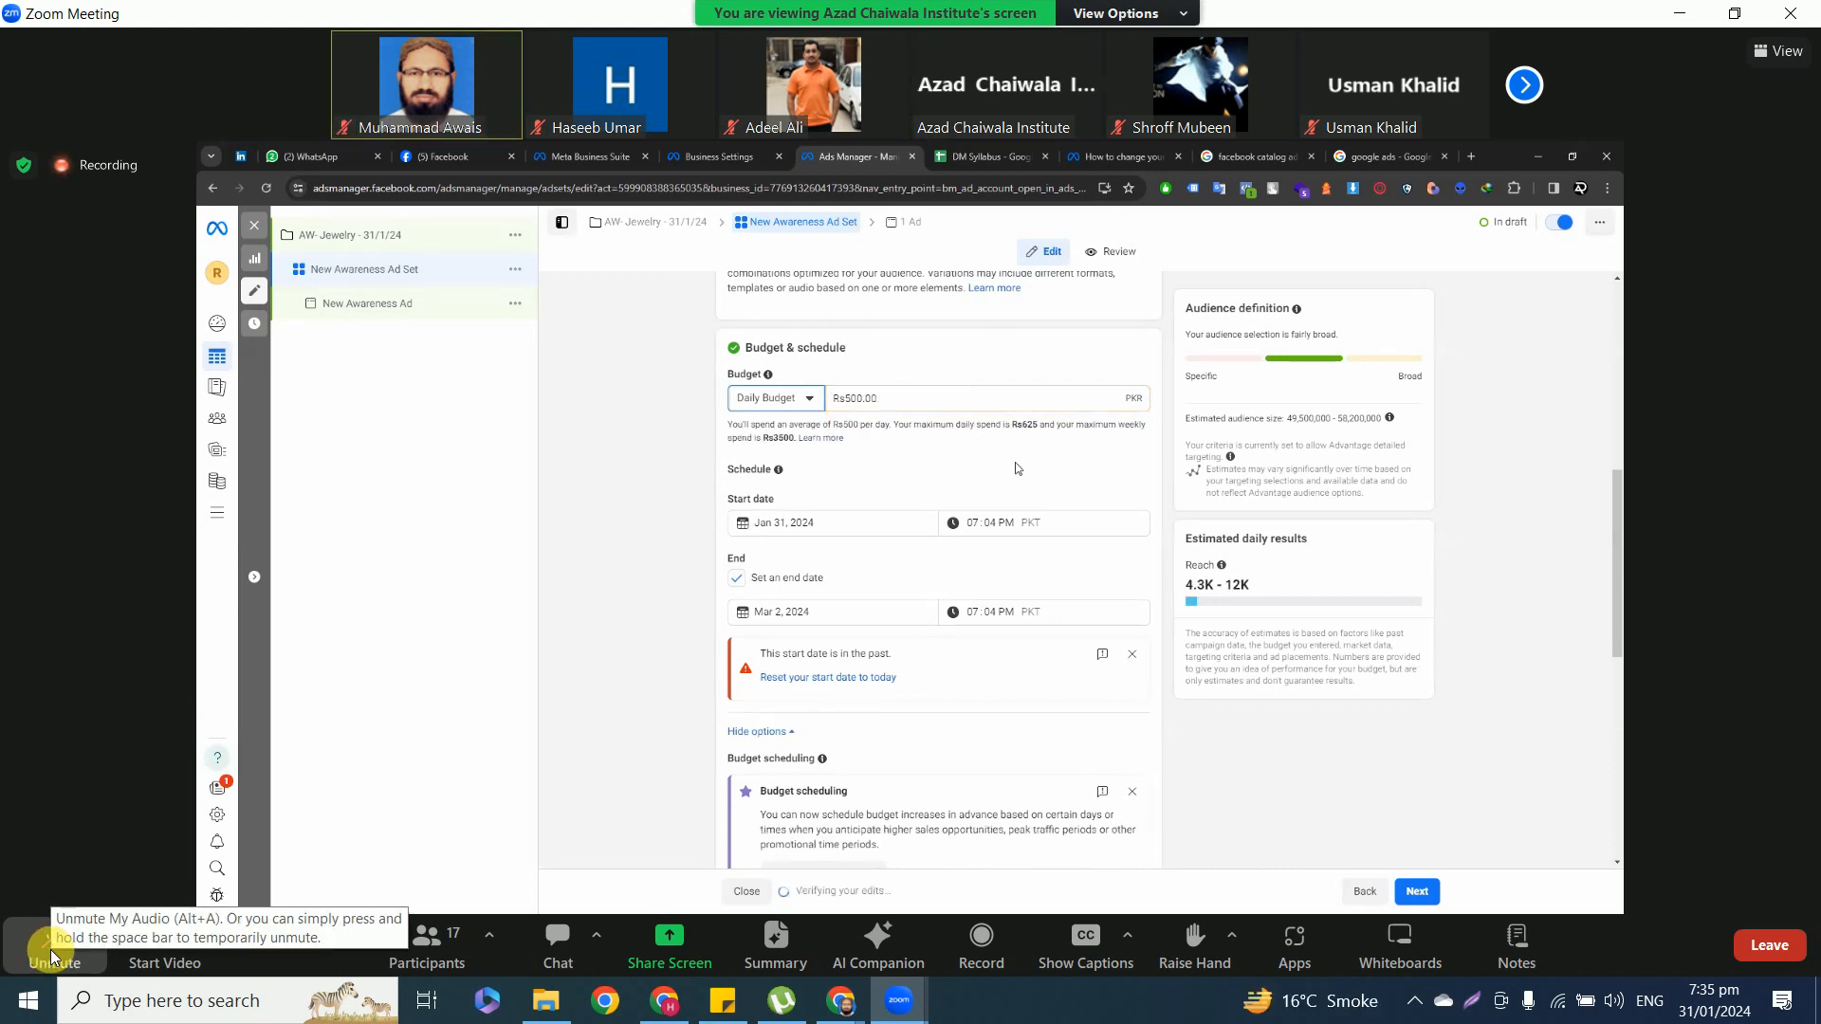
left_click(53, 954)
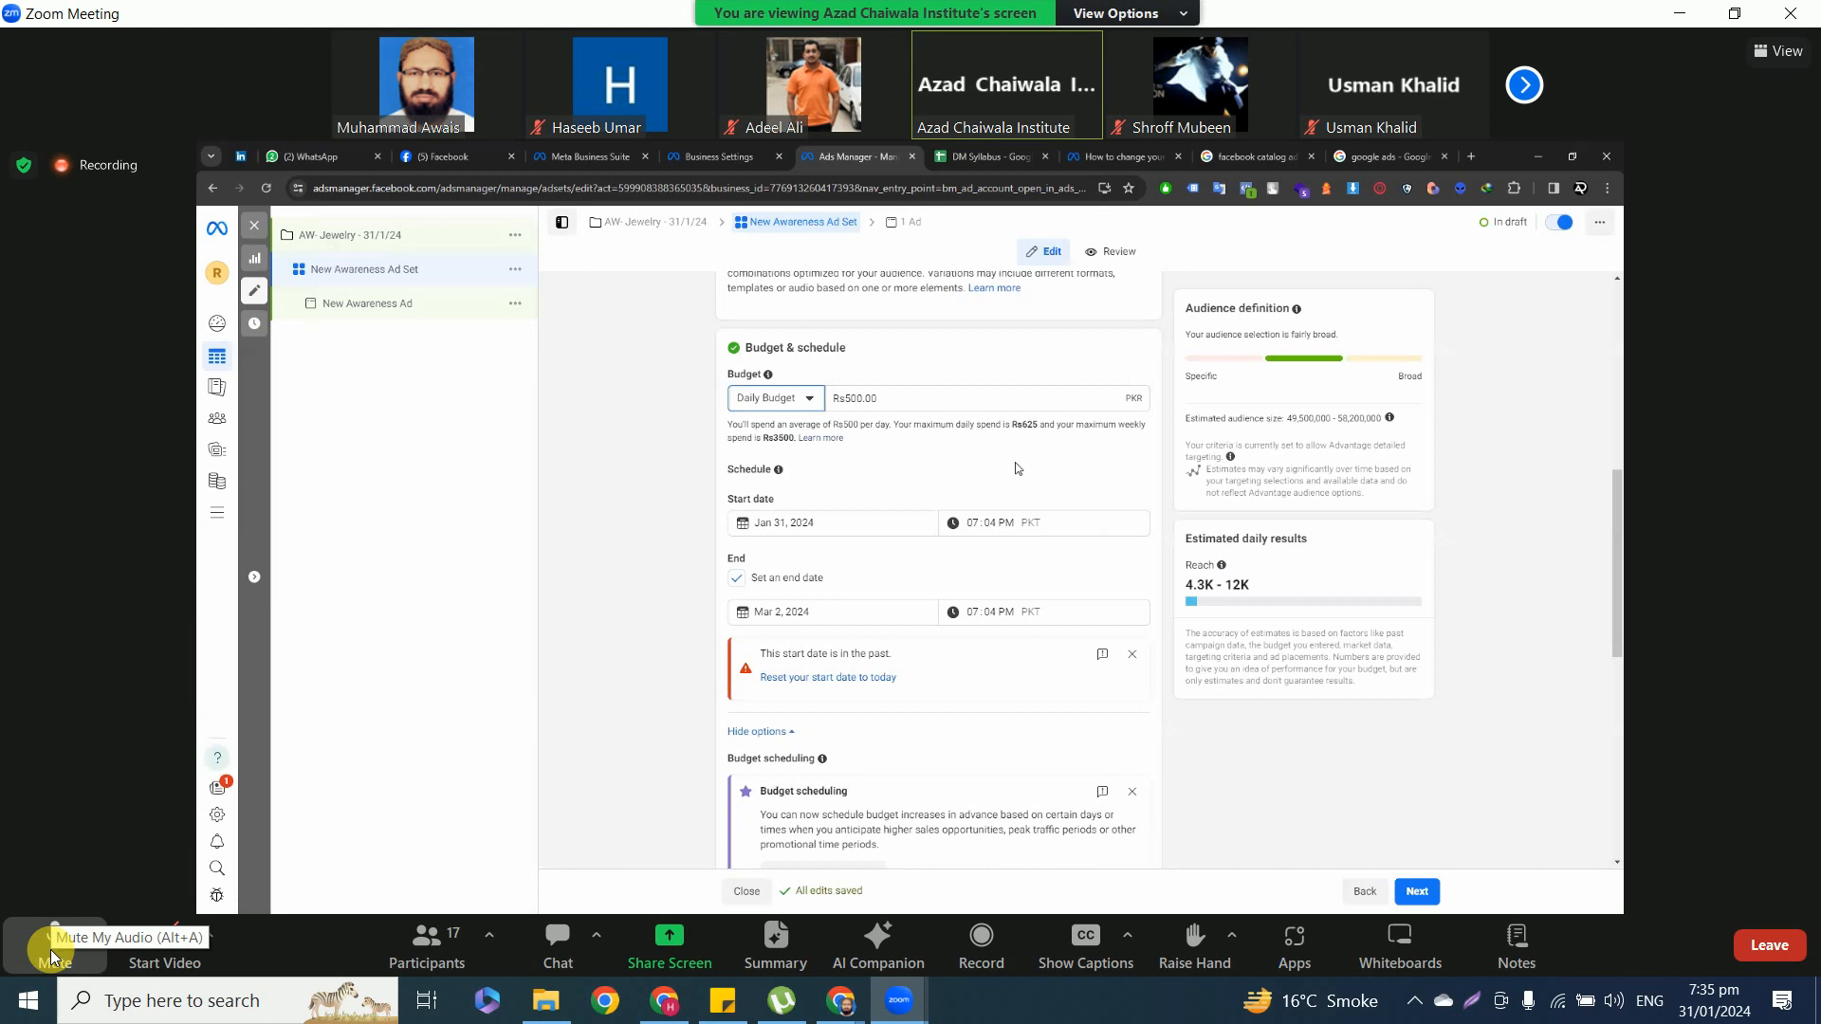
left_click(53, 955)
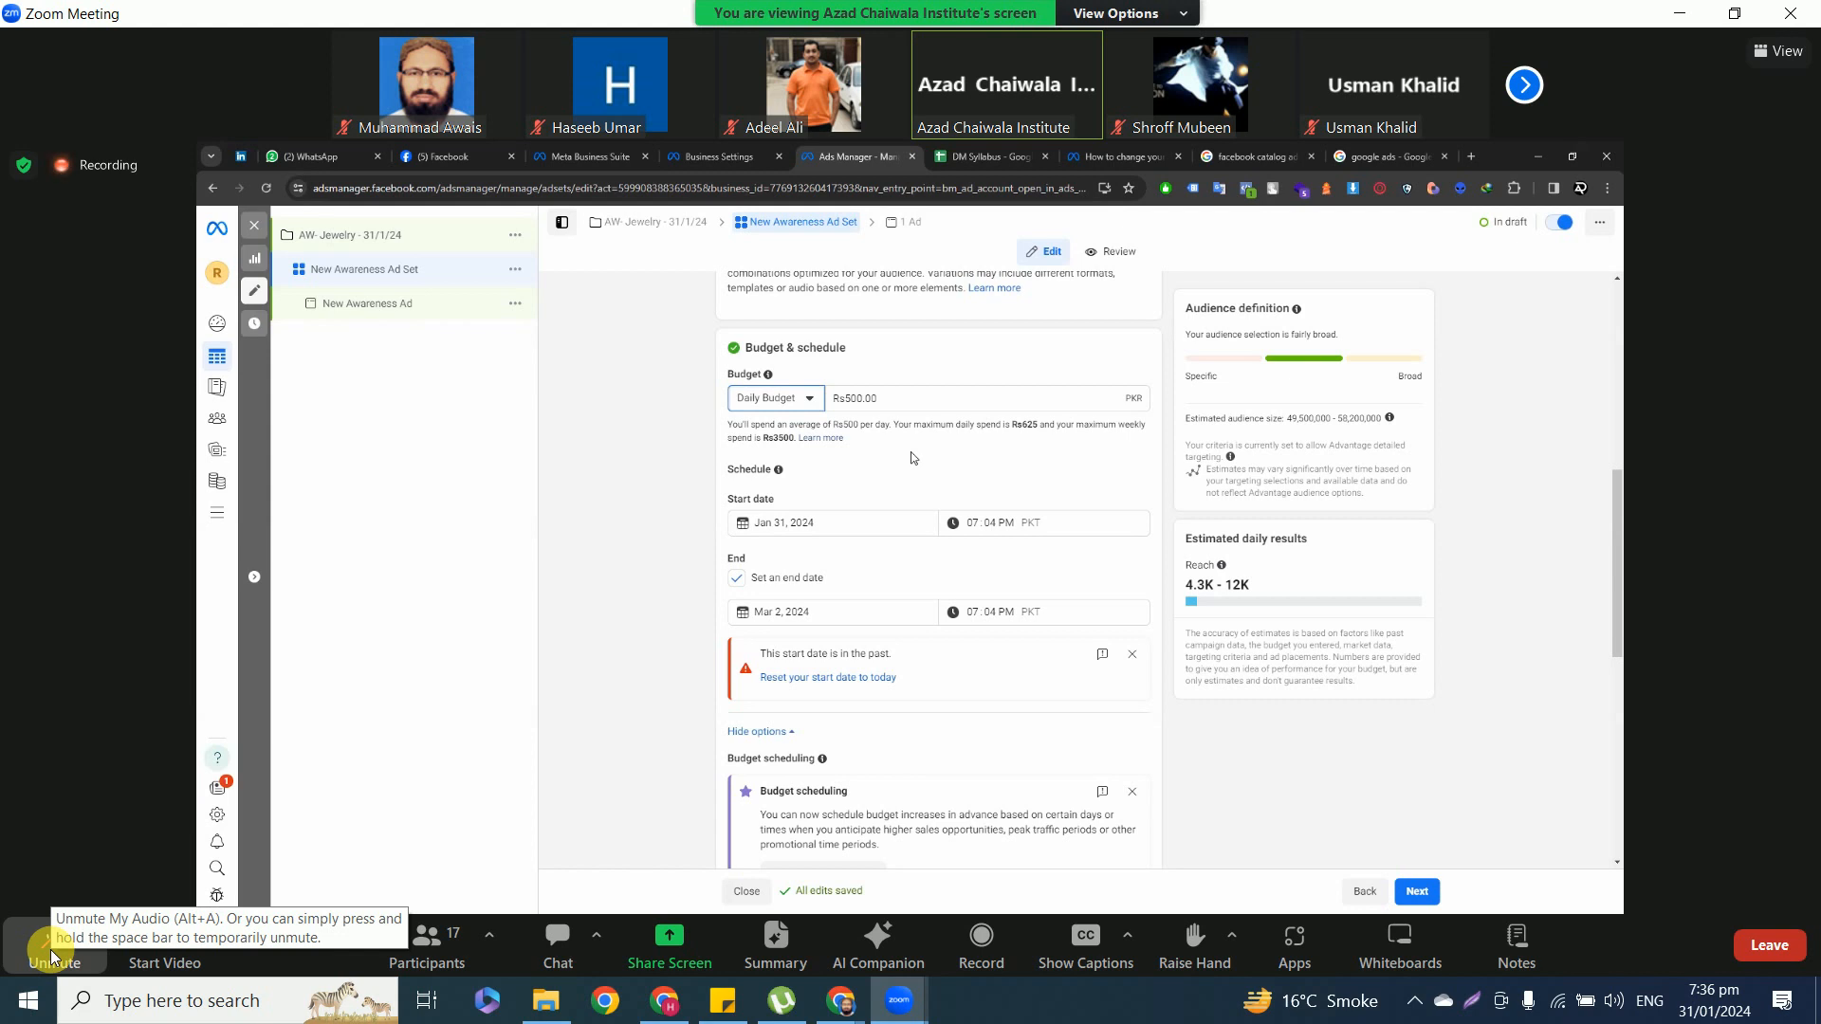
left_click(53, 956)
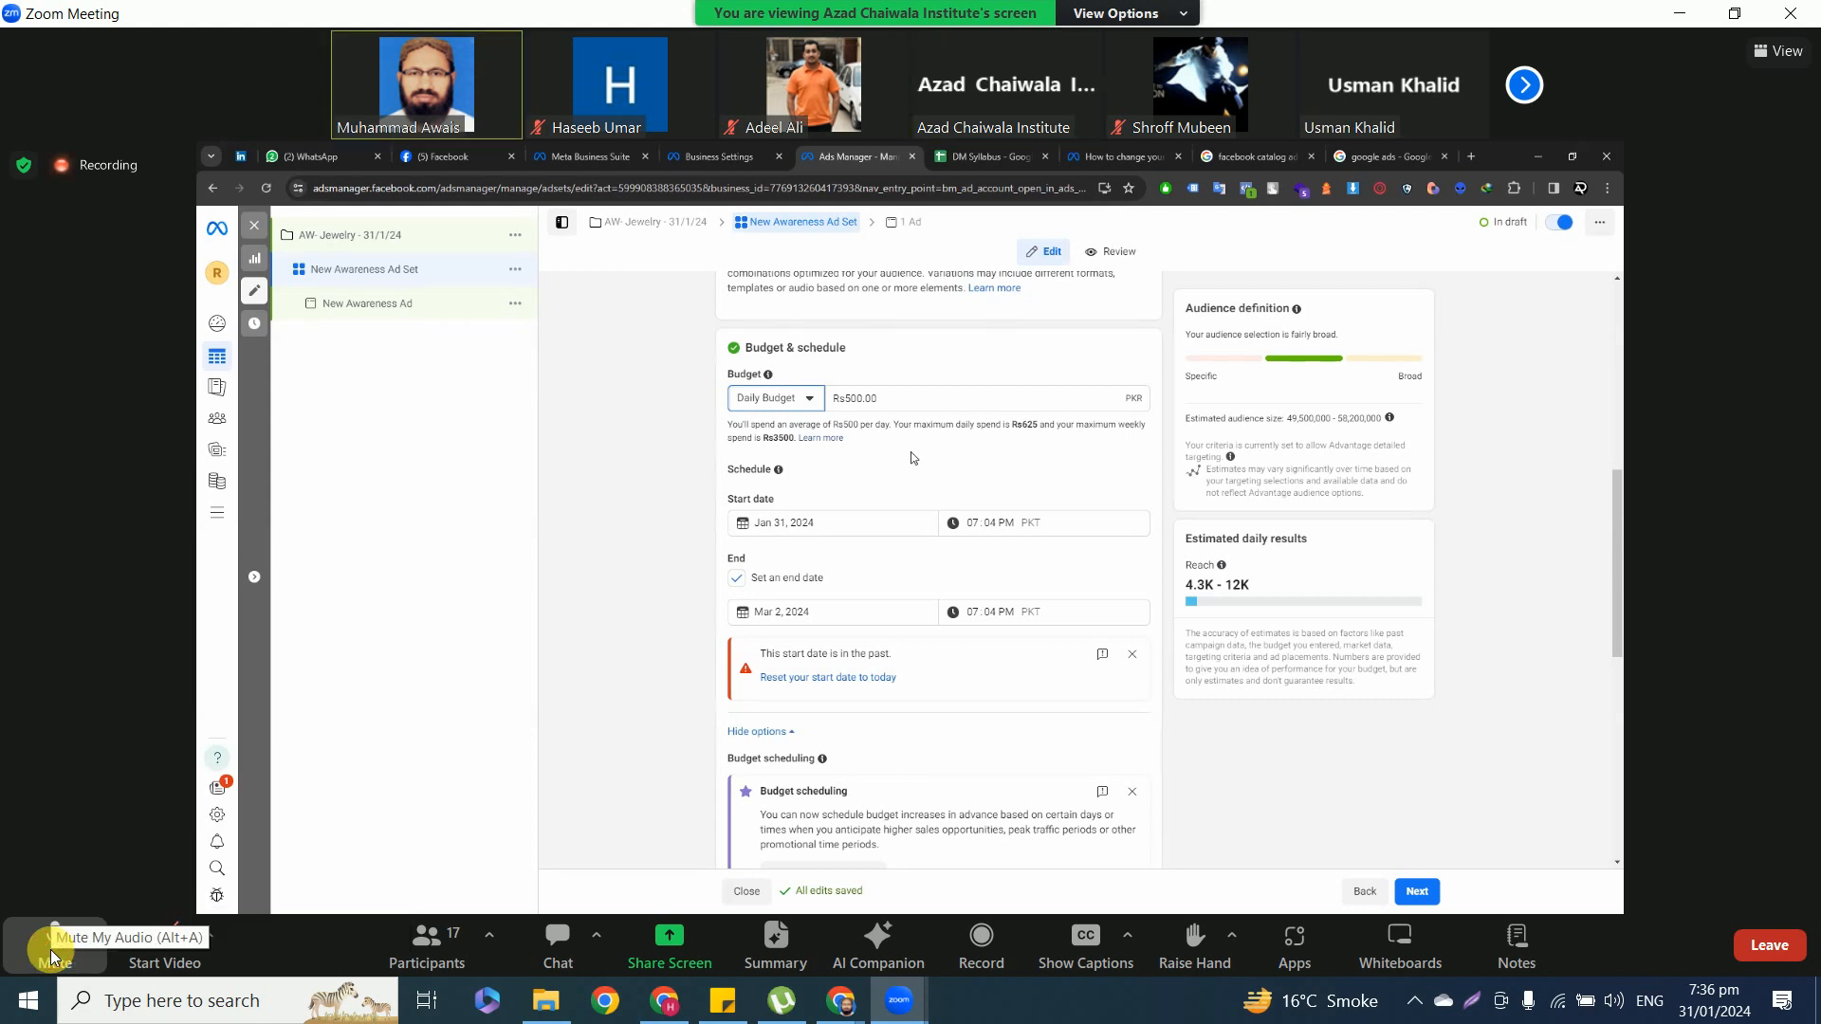
left_click(54, 956)
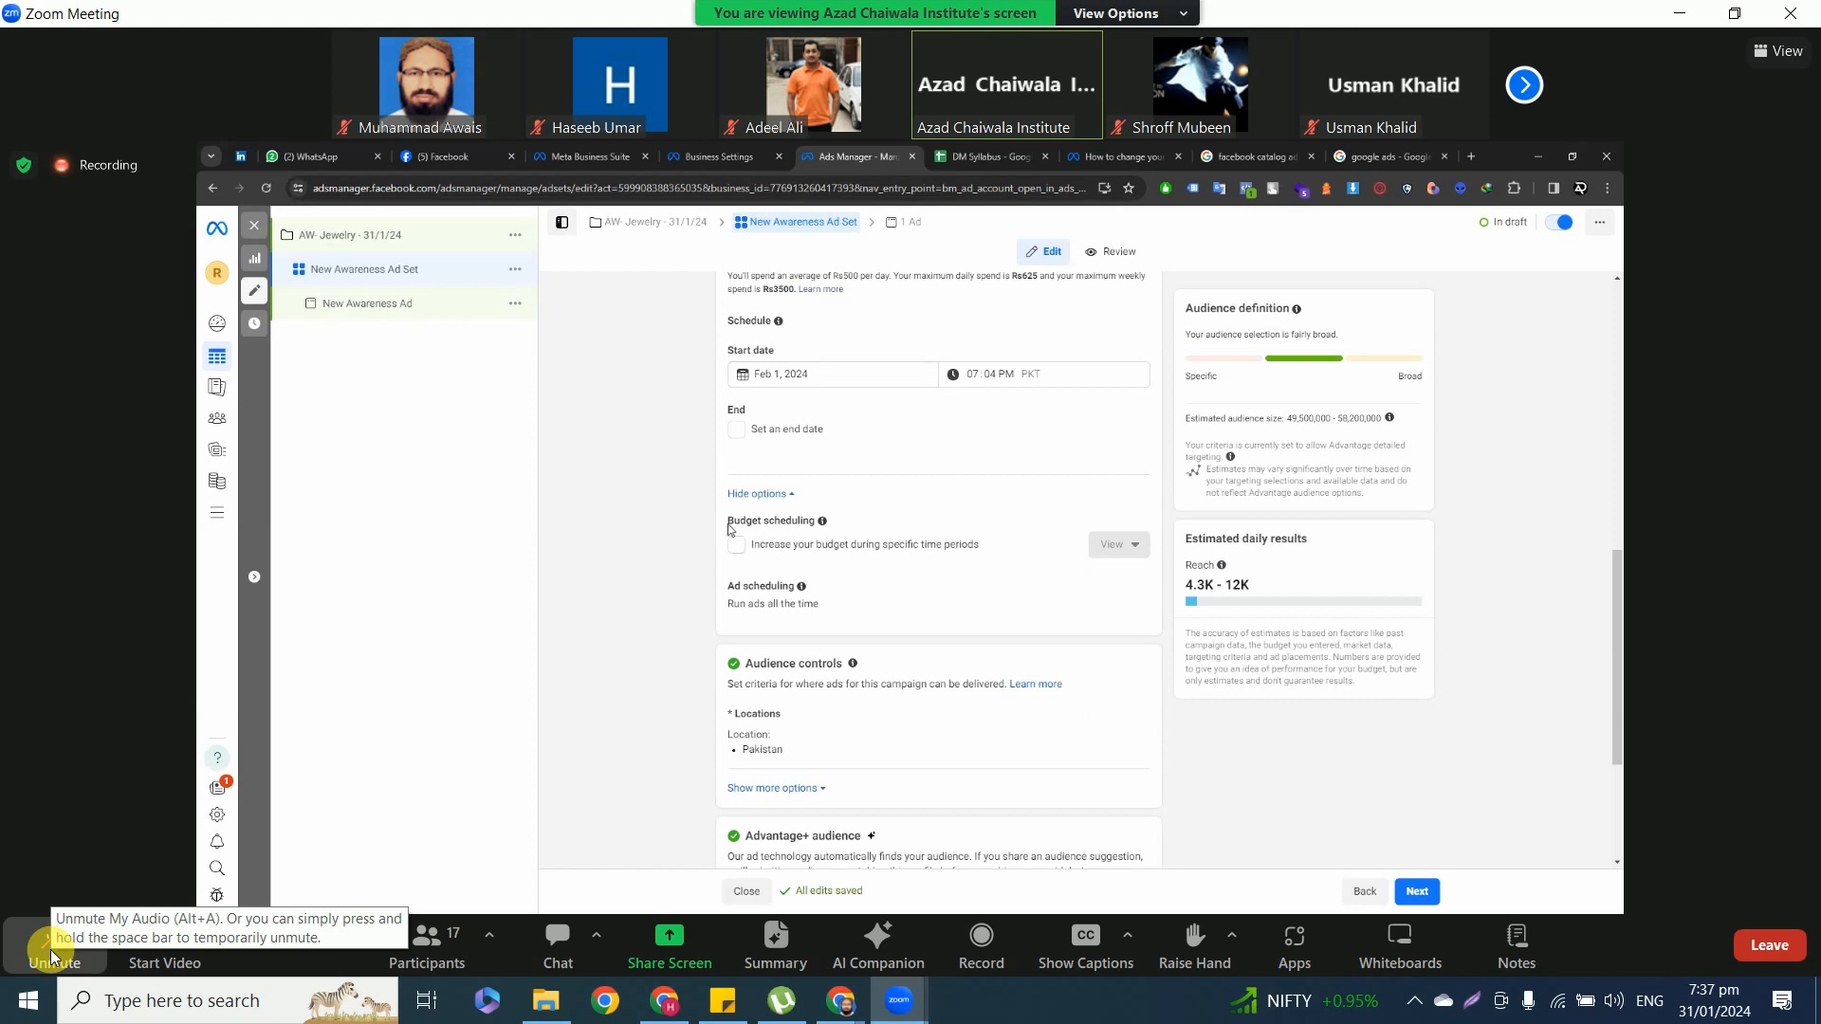
Turn on budget scheduling for the ad set to increase its budget during specific time periods.
left_click_drag(728, 521, 845, 534)
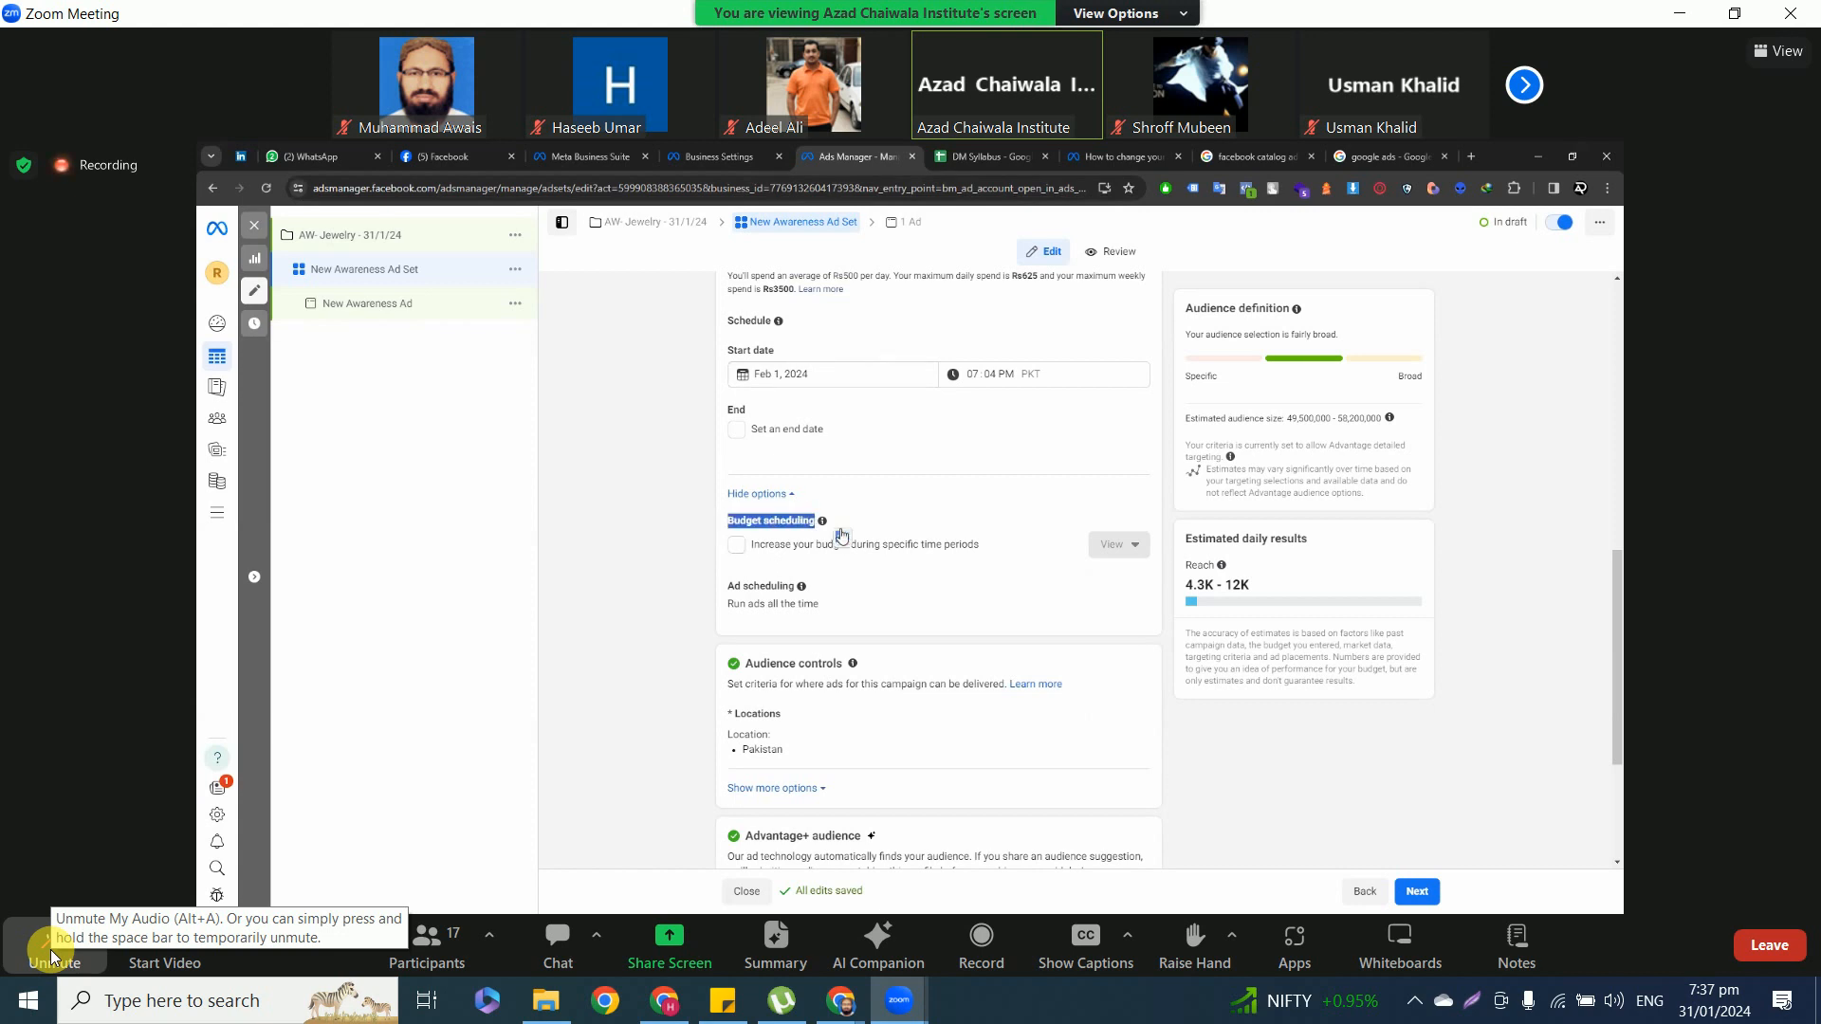
left_click(739, 546)
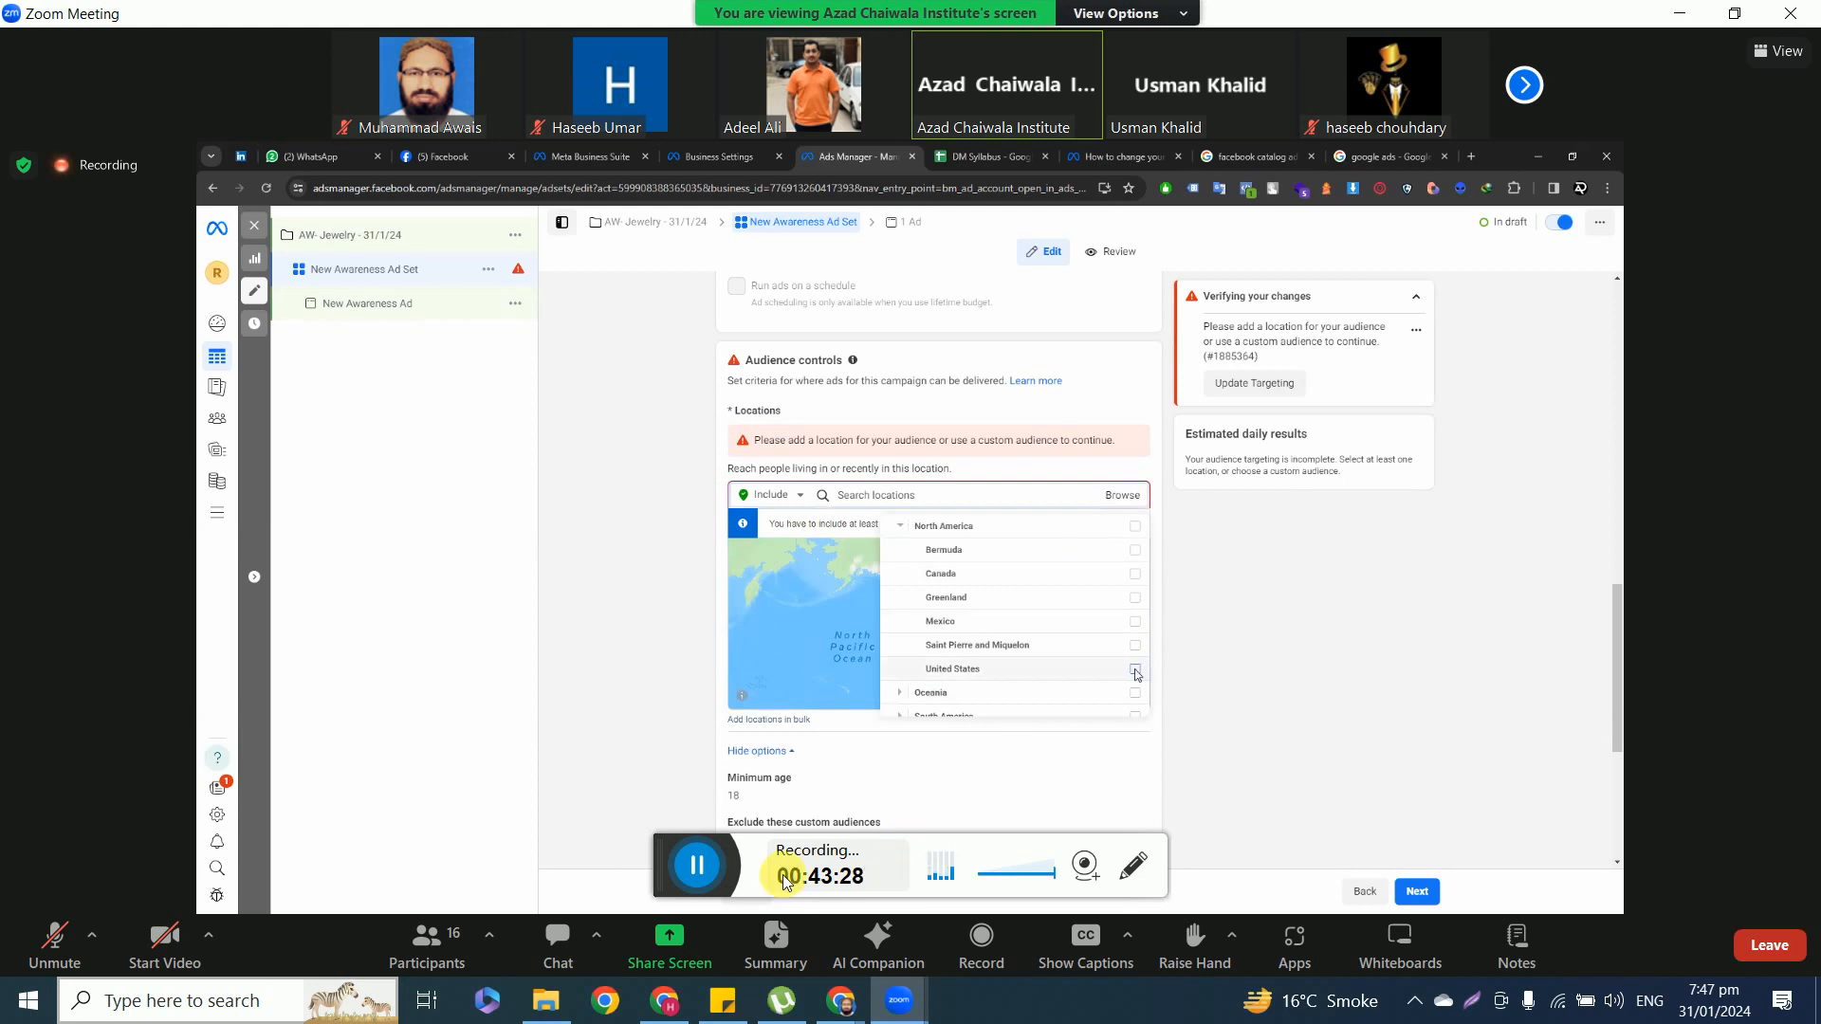
left_click(1138, 869)
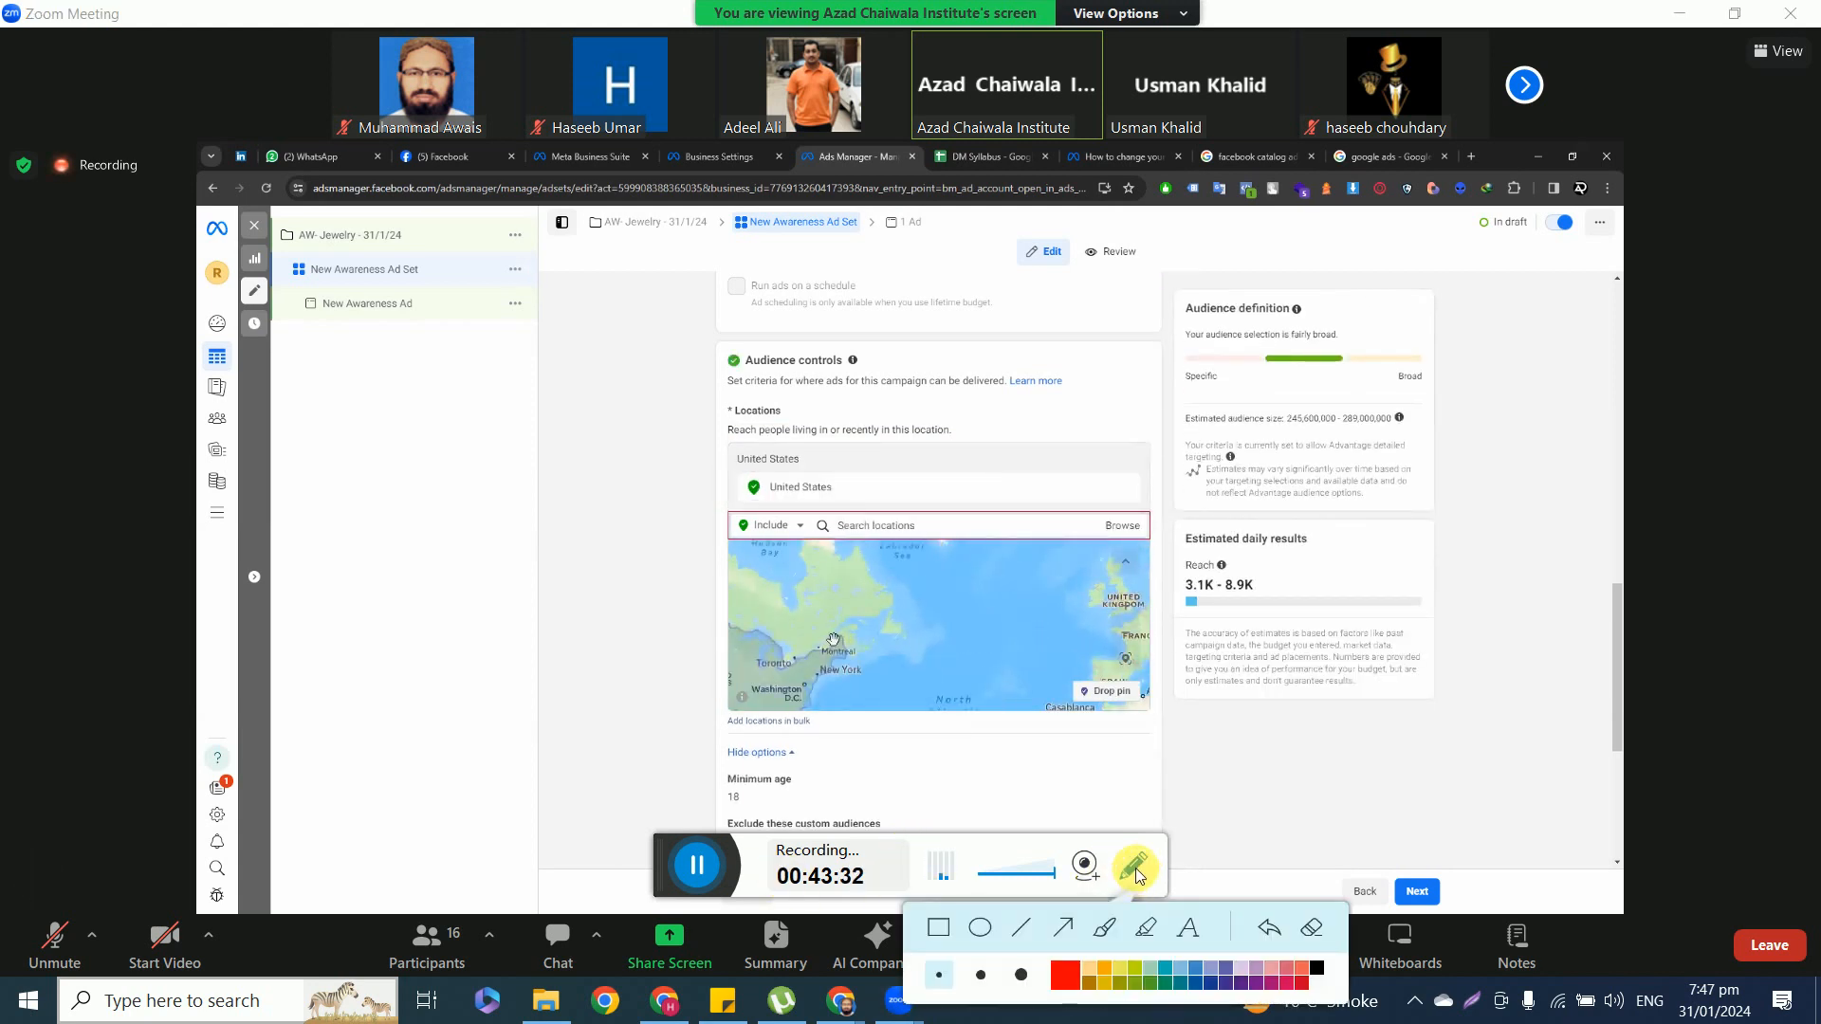
left_click(1135, 877)
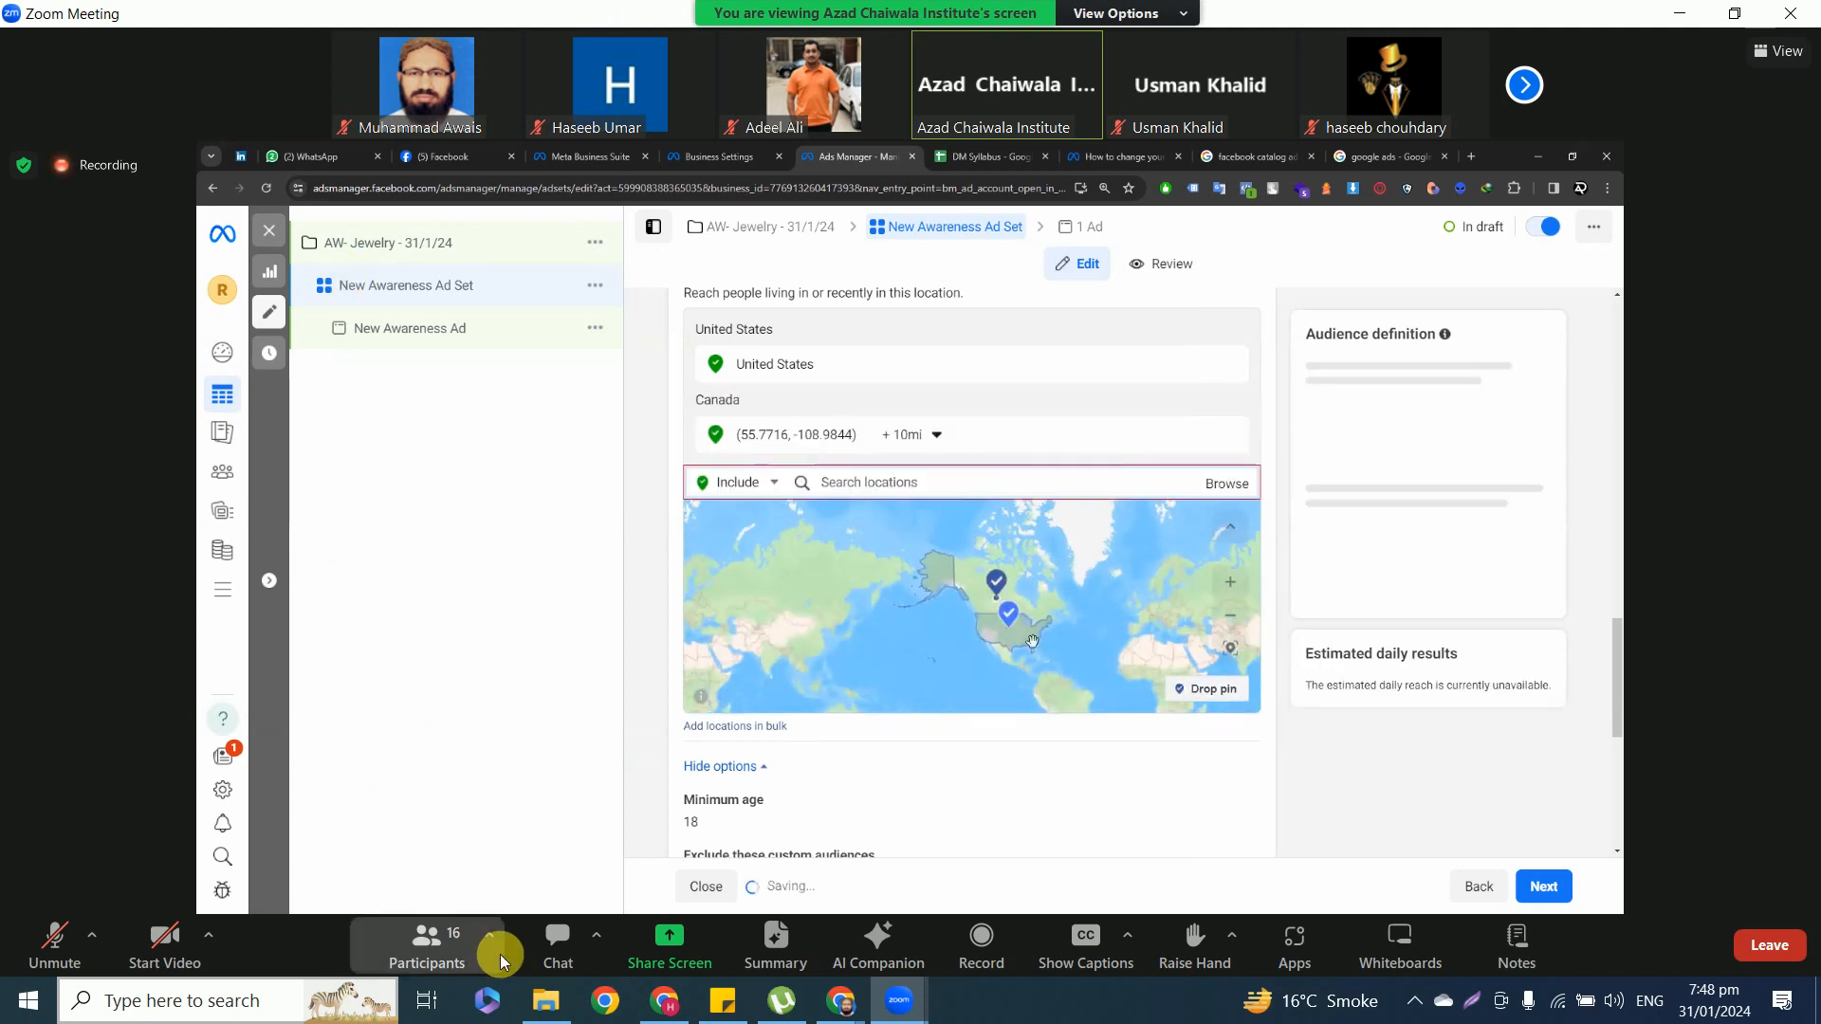
Unmute the meeting microphone during the discussion of ad set locations and mute it again.
left_click(61, 937)
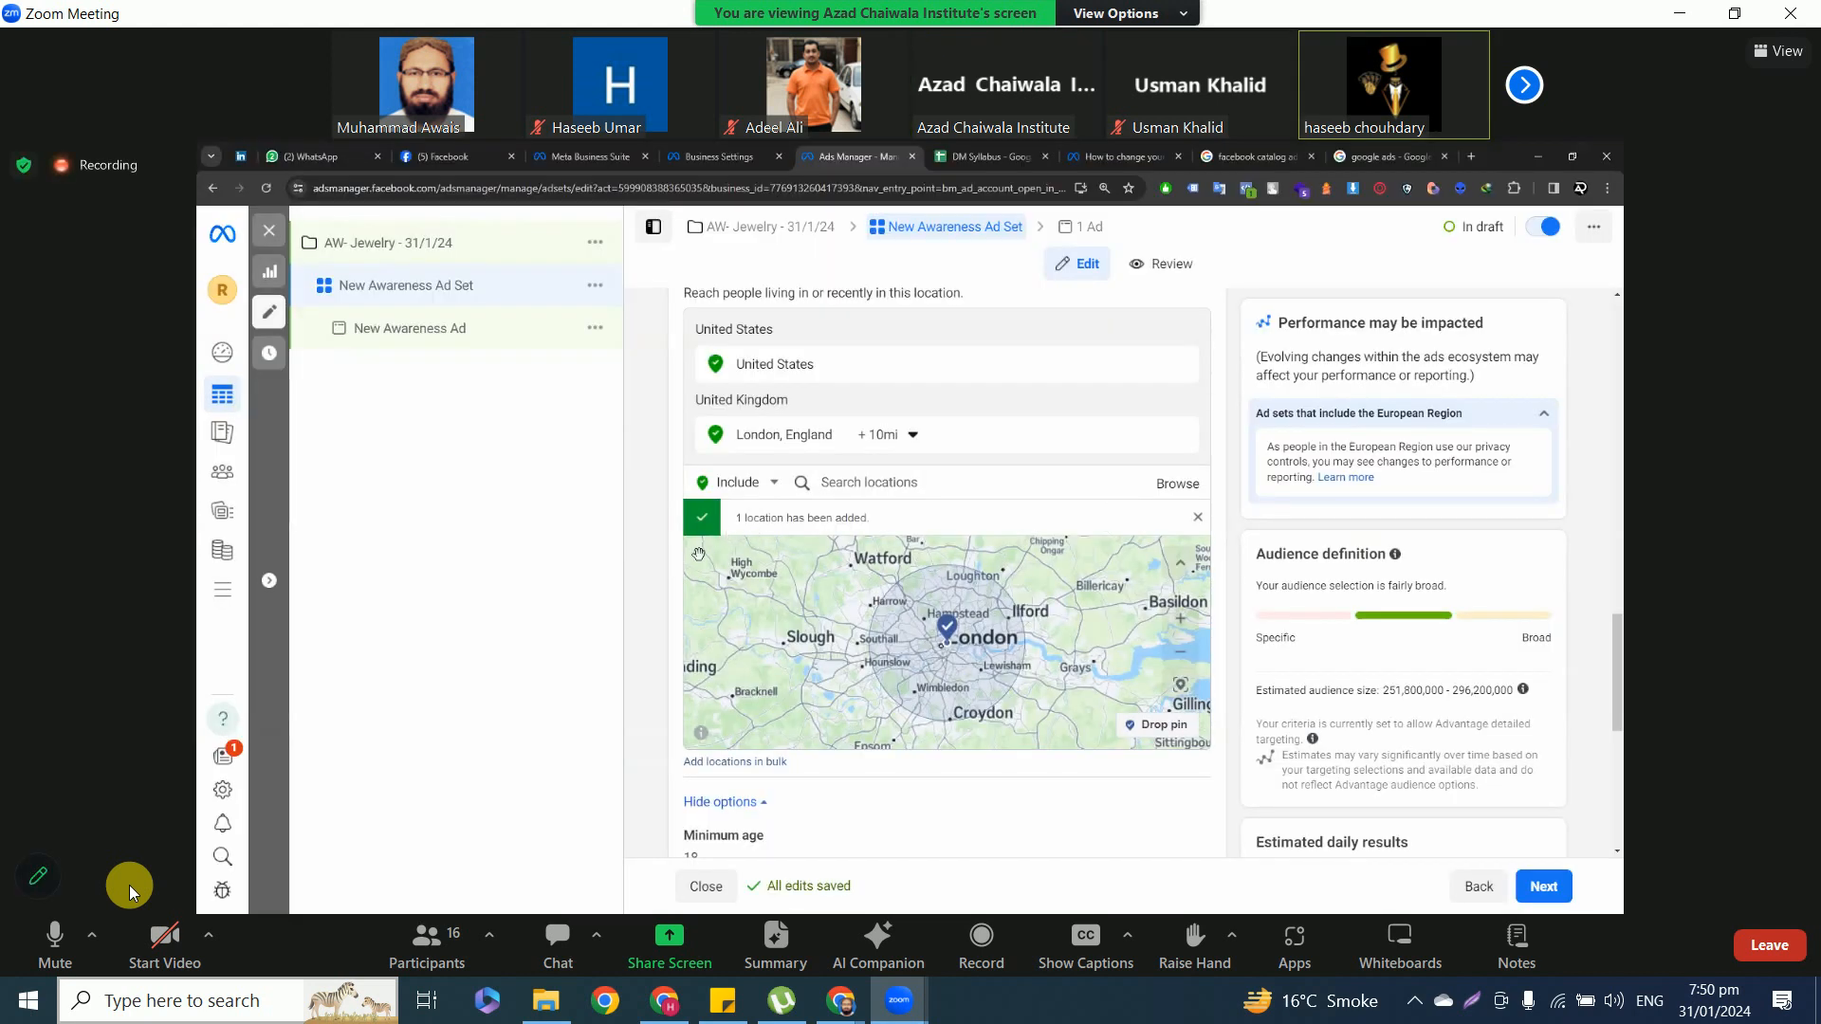
left_click(49, 948)
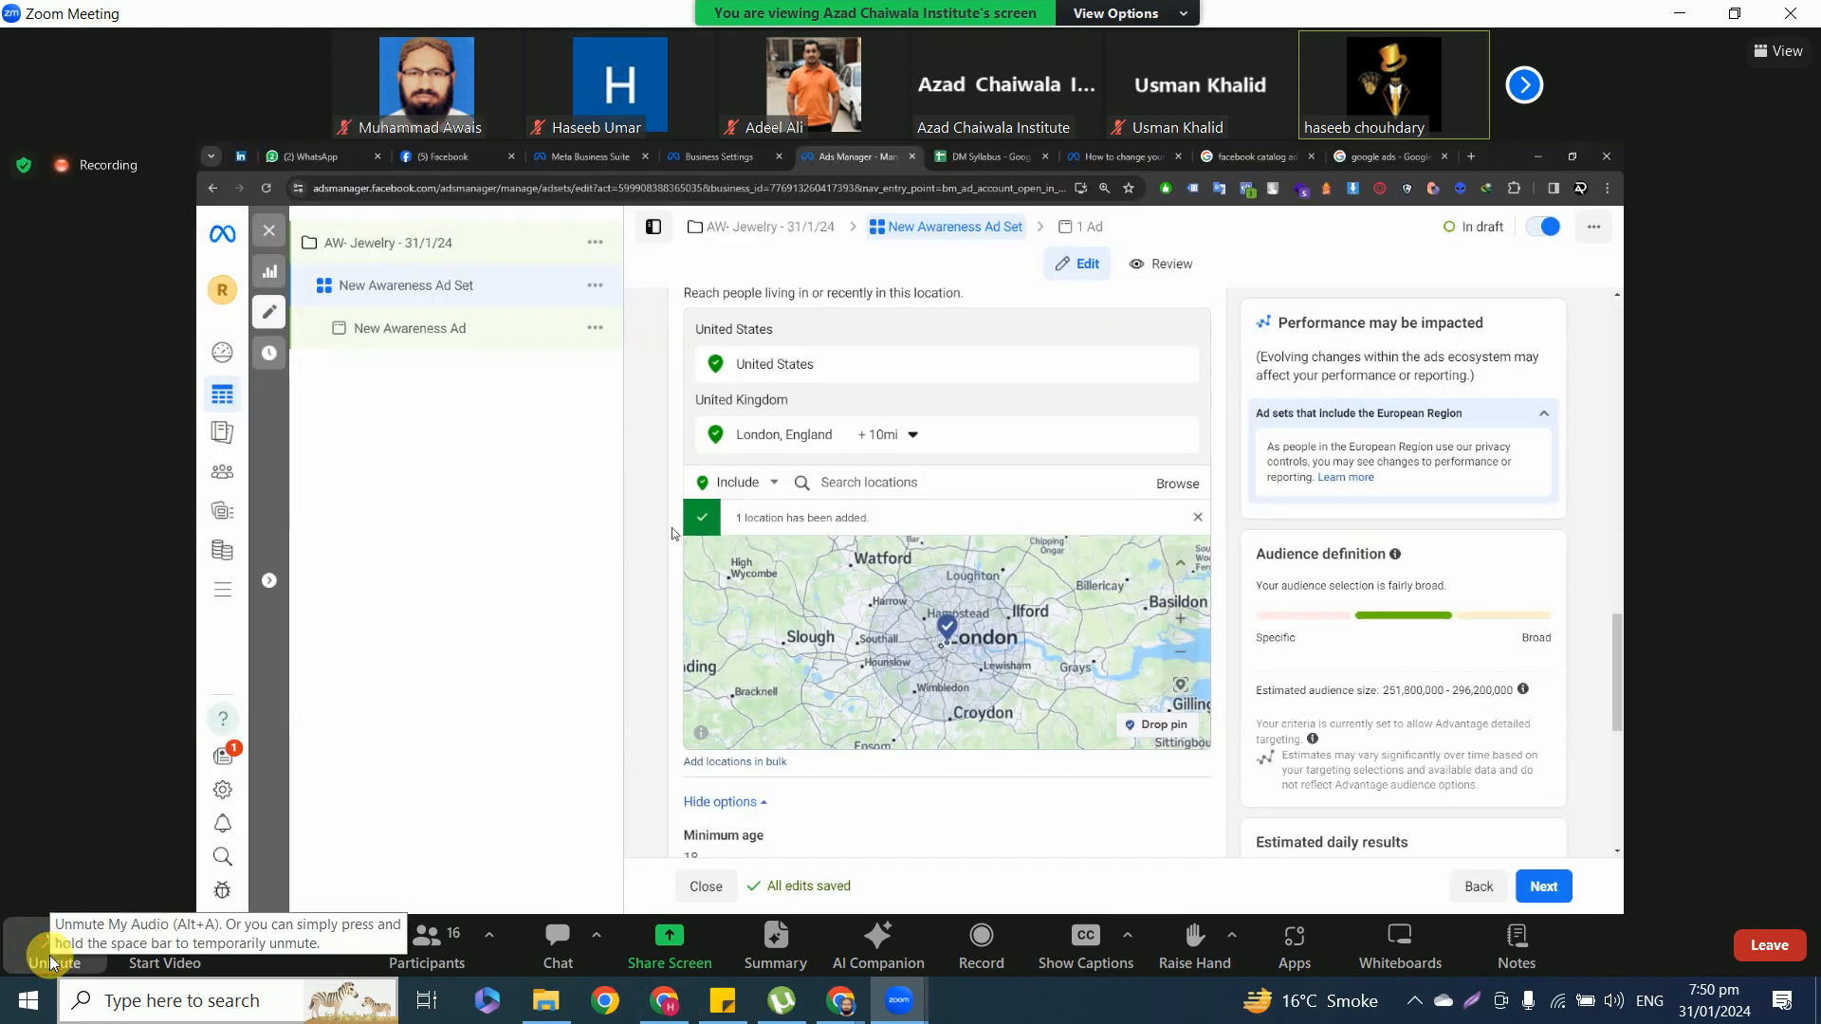
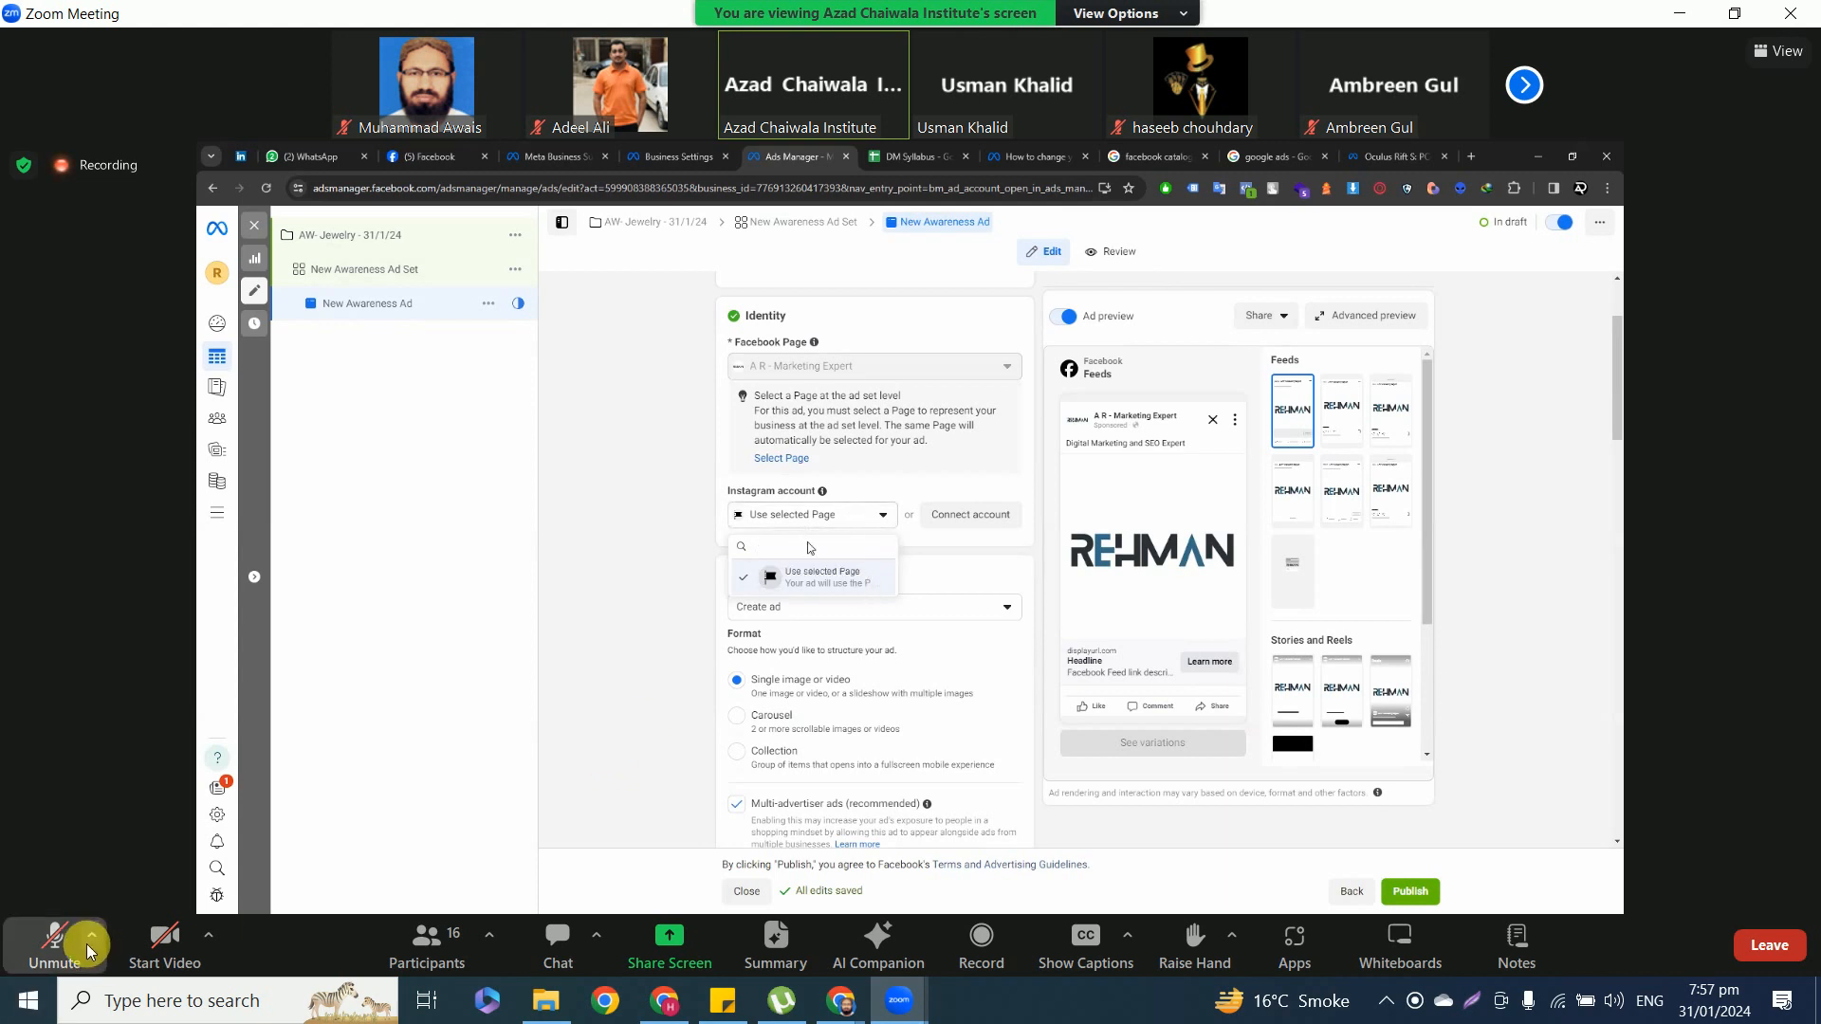
Unmute the meeting microphone during the discussion of the ad's identity settings and mute it again.
left_click(60, 942)
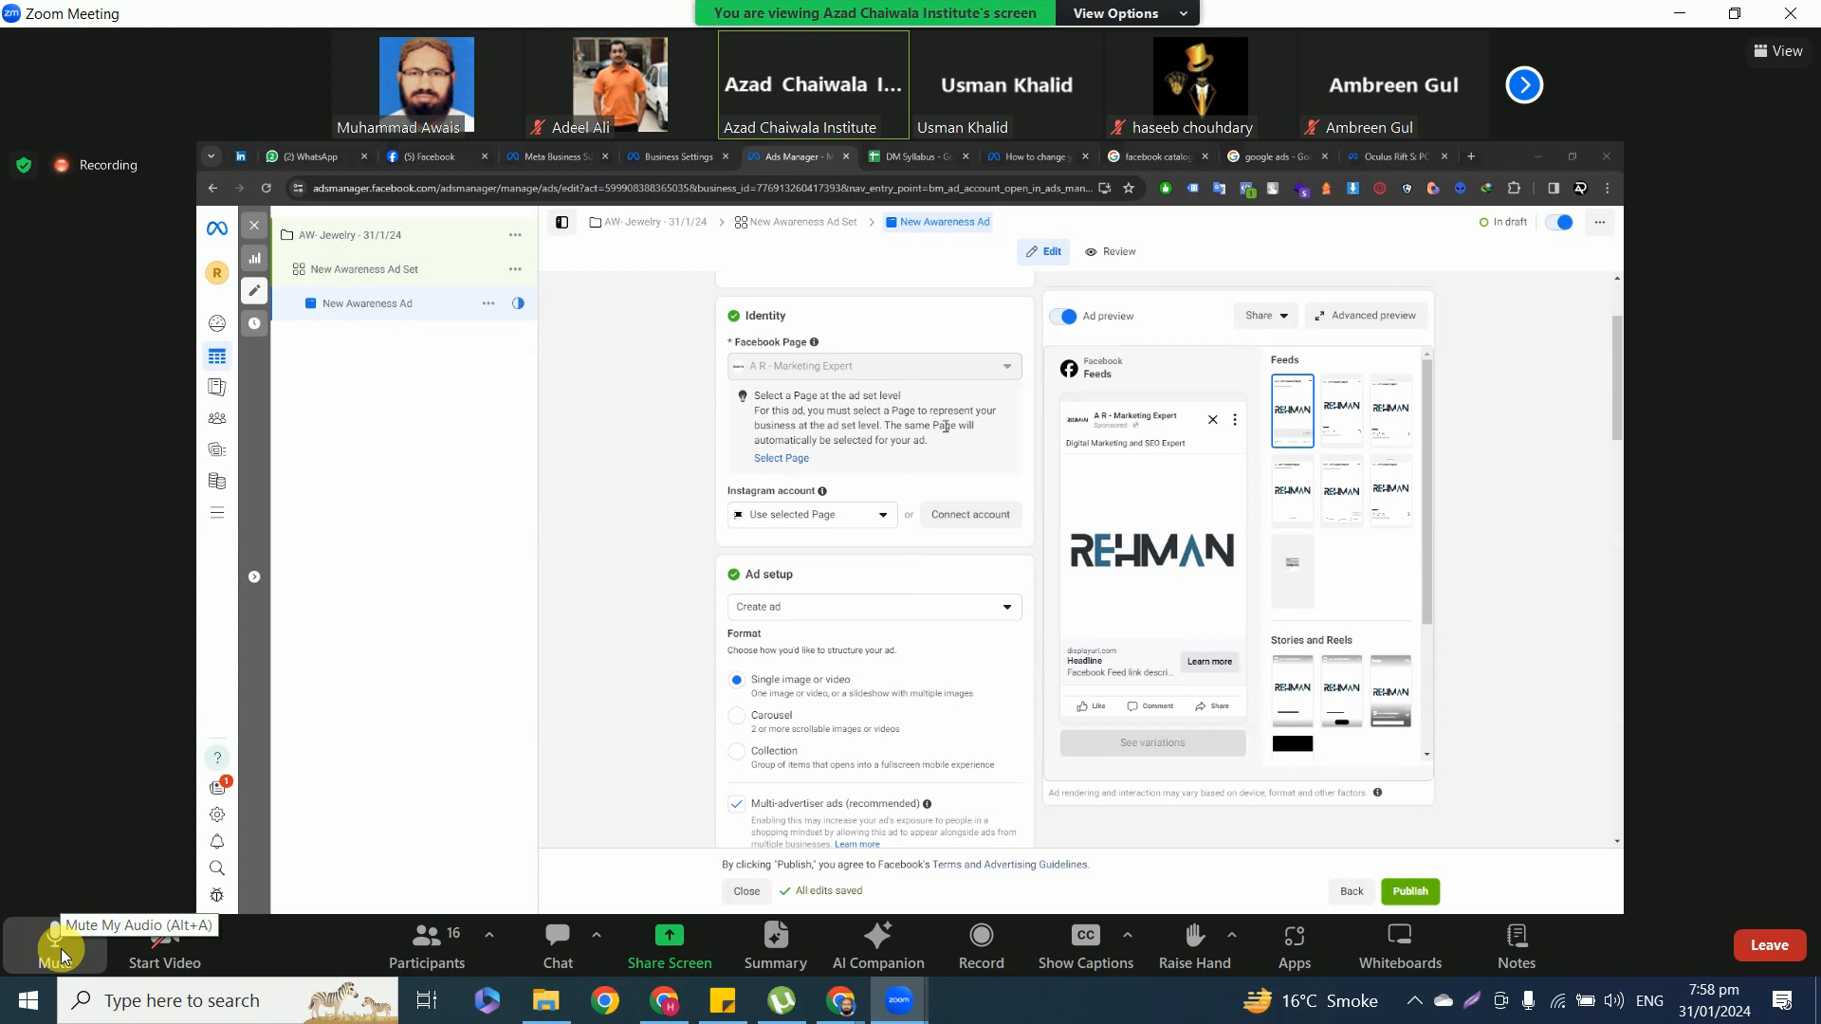
left_click(55, 946)
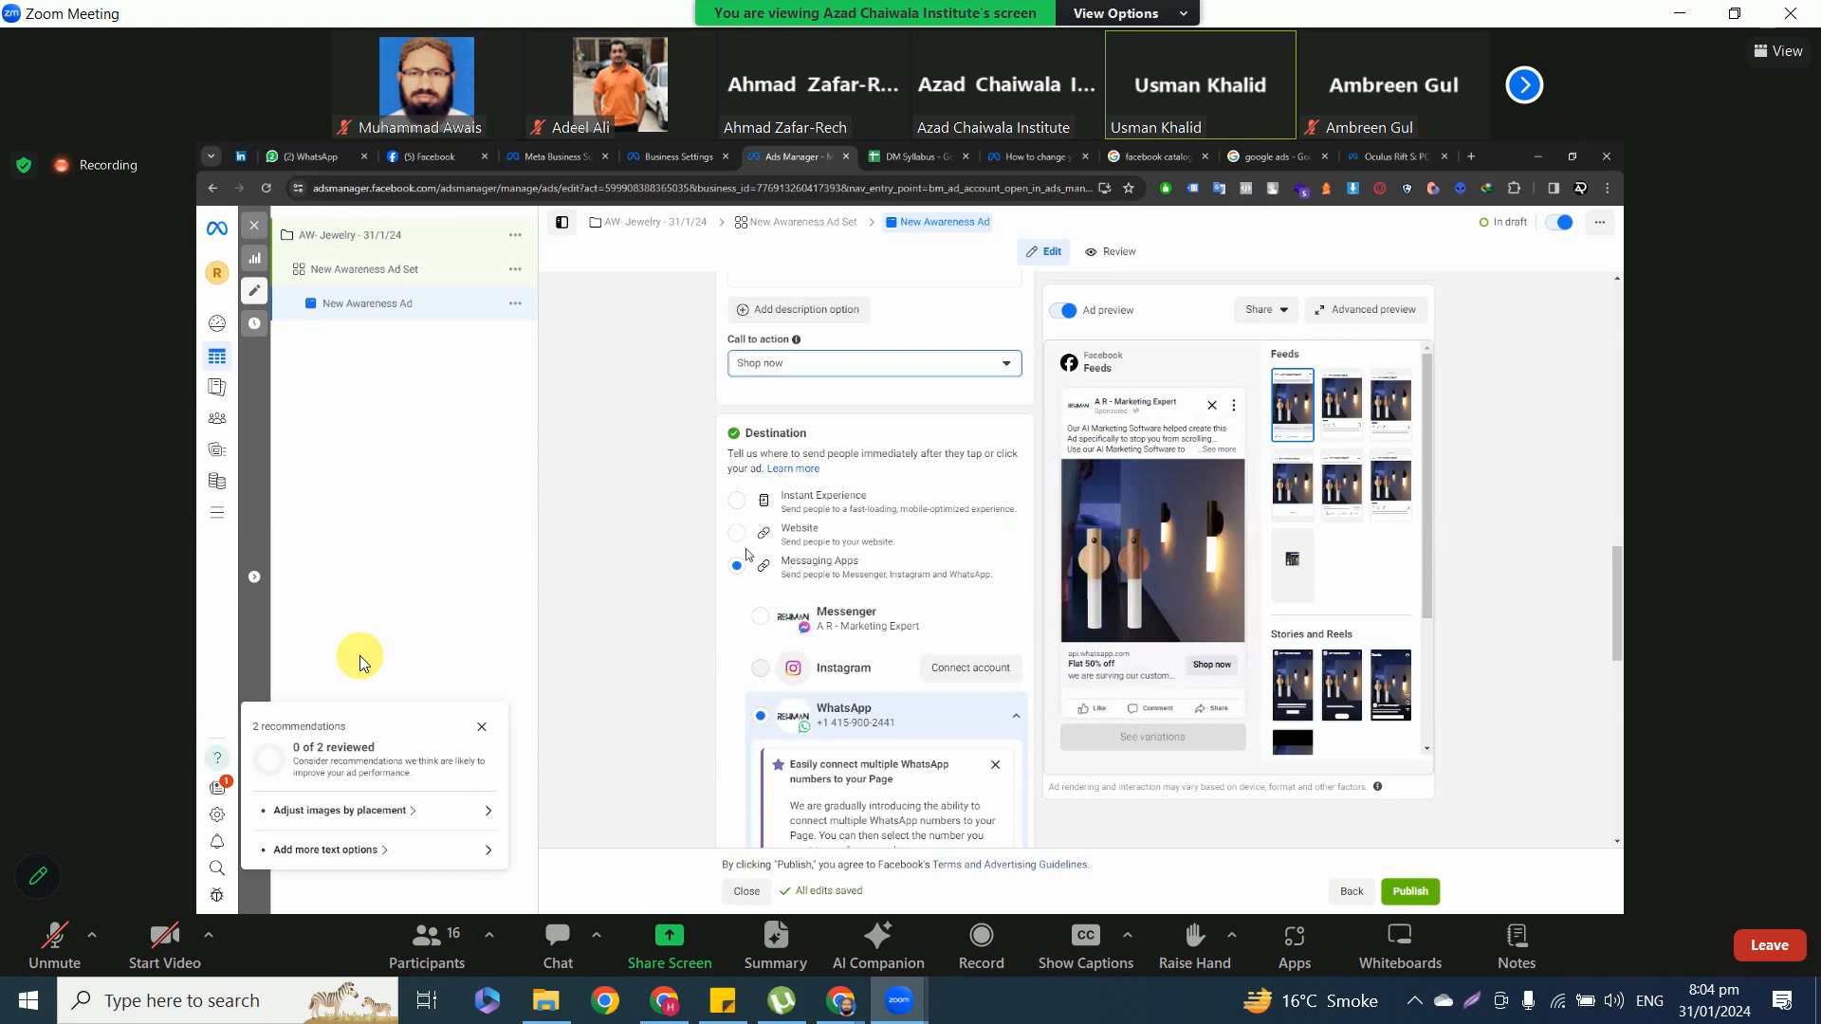
Set the ad's call to action to Learn more.
left_click(876, 372)
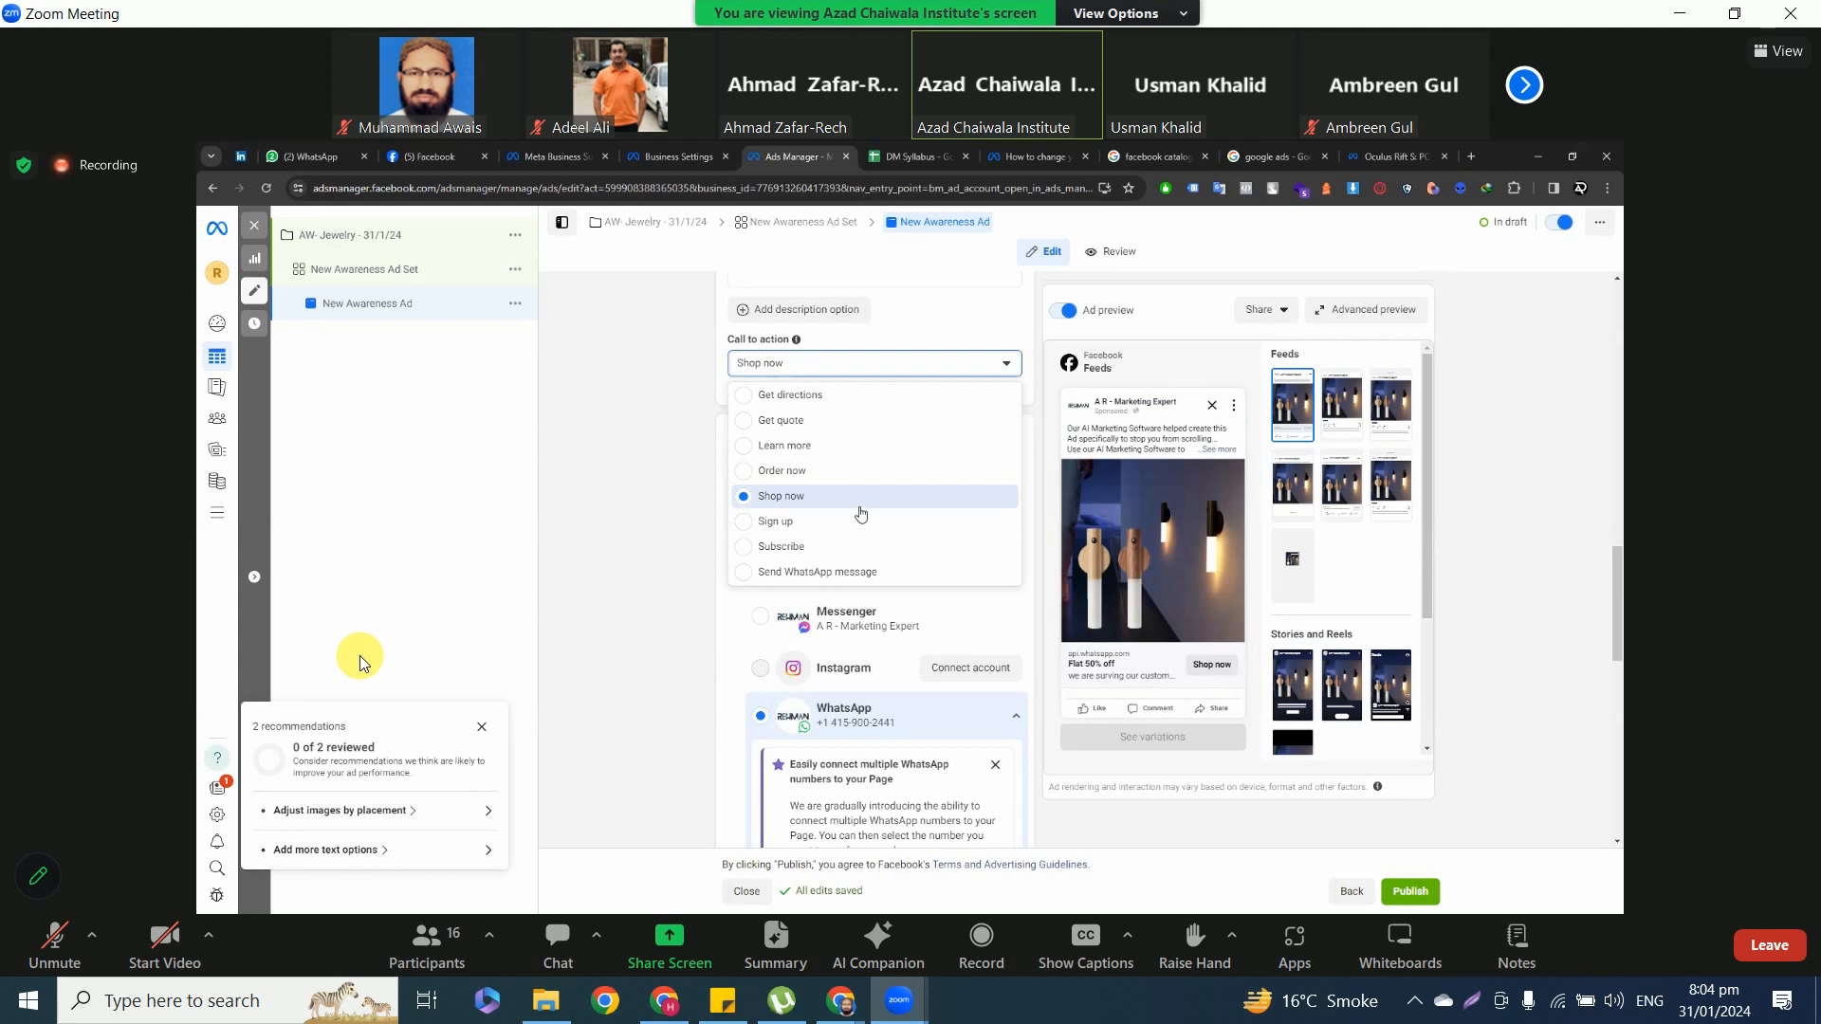
scroll(860, 503, "up", 2)
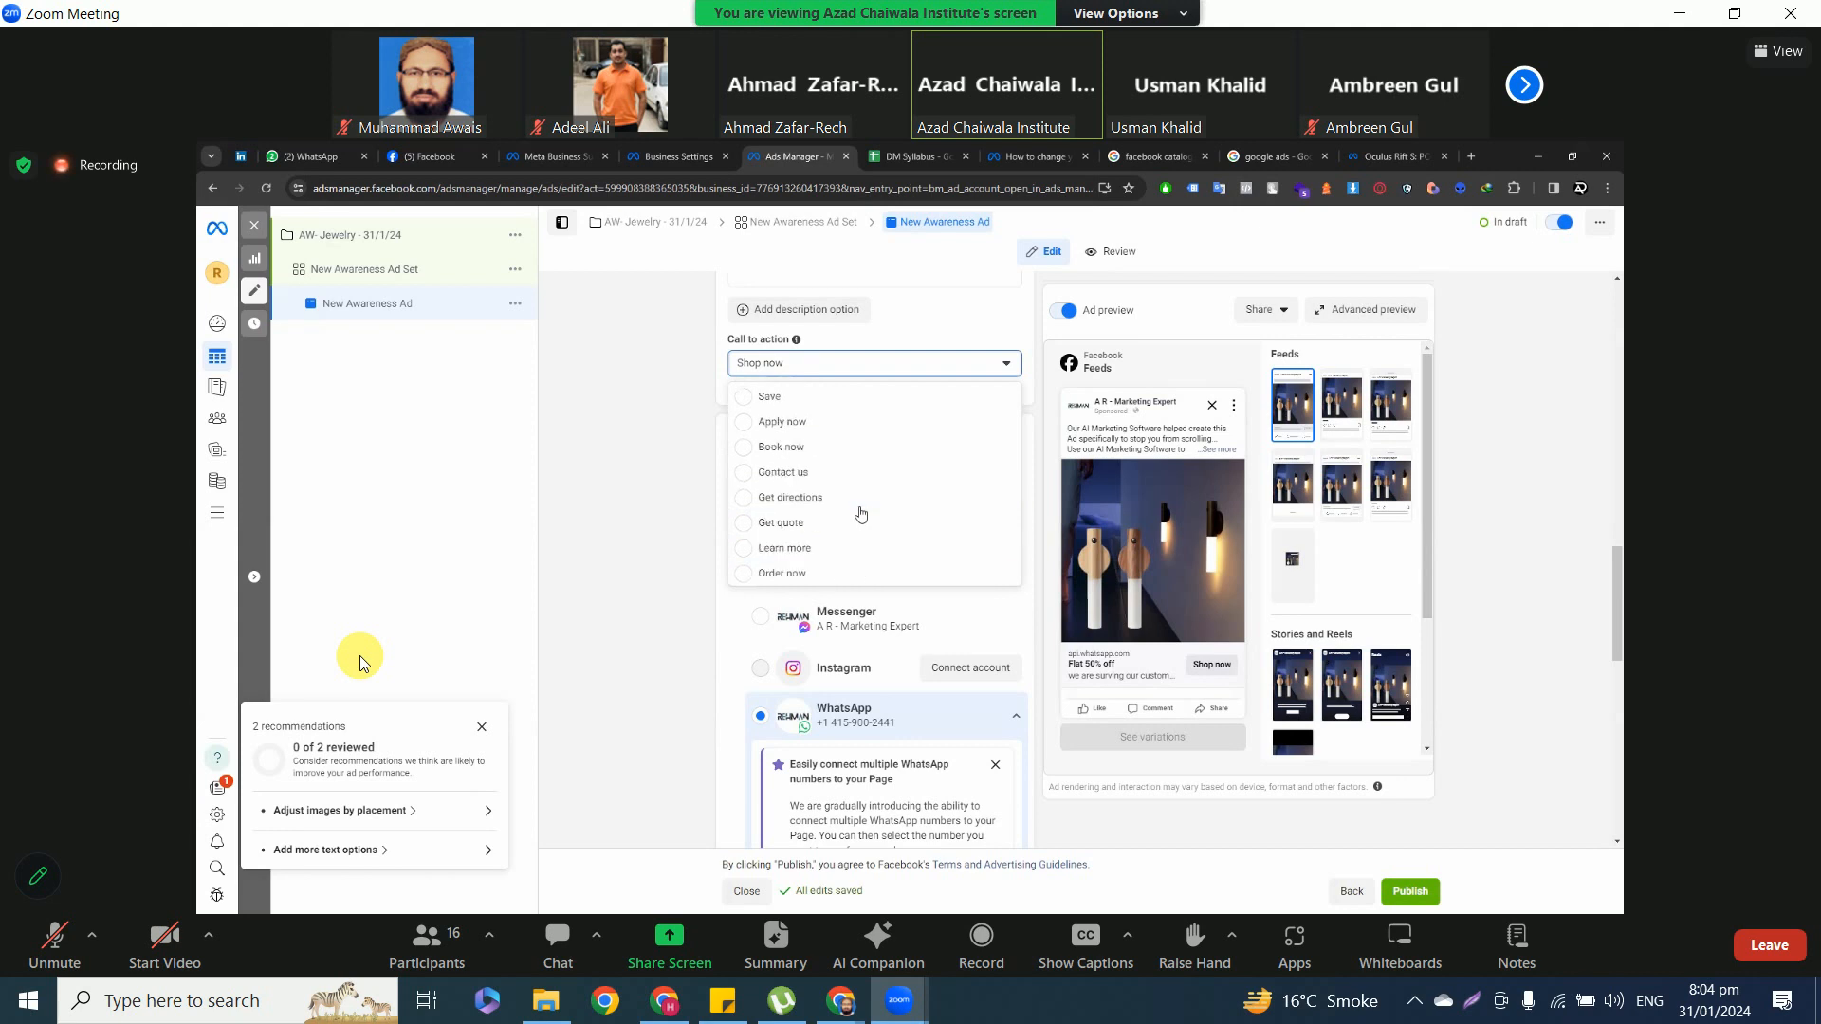
left_click(790, 550)
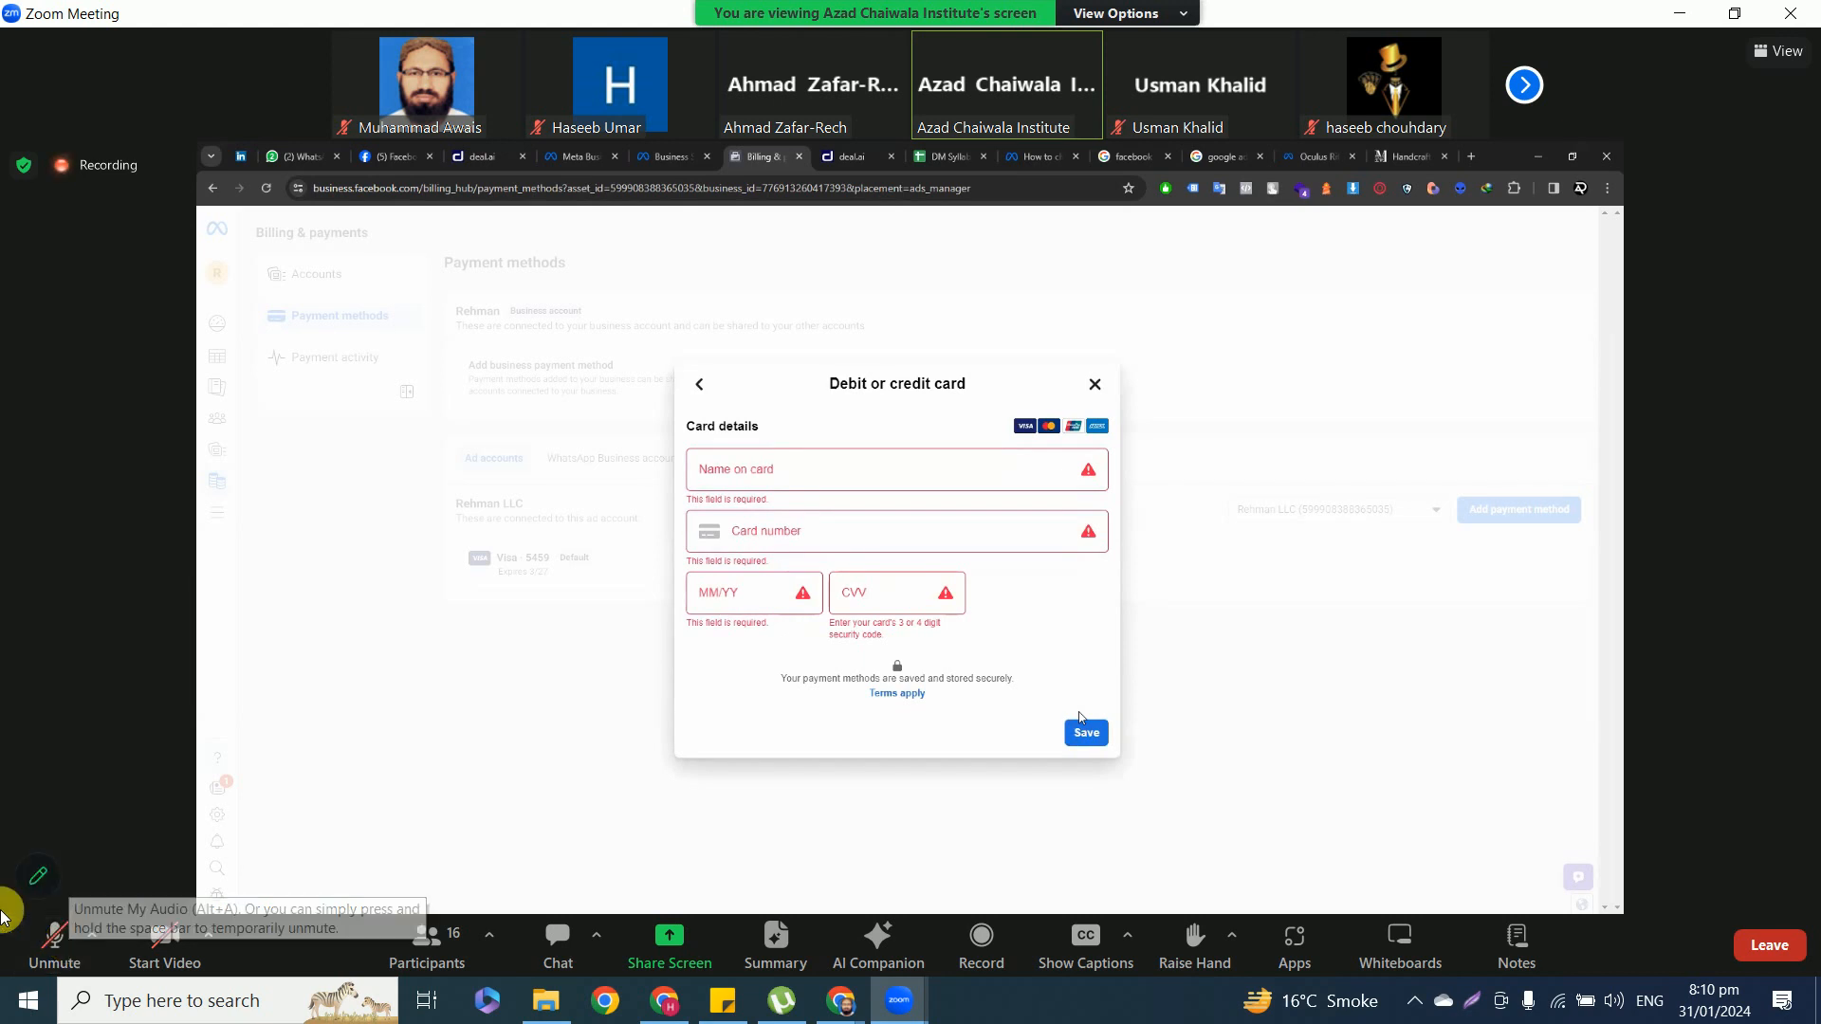
Unmute and mute the microphone twice during the billing discussion, and switch the meeting to full screen.
left_click(61, 952)
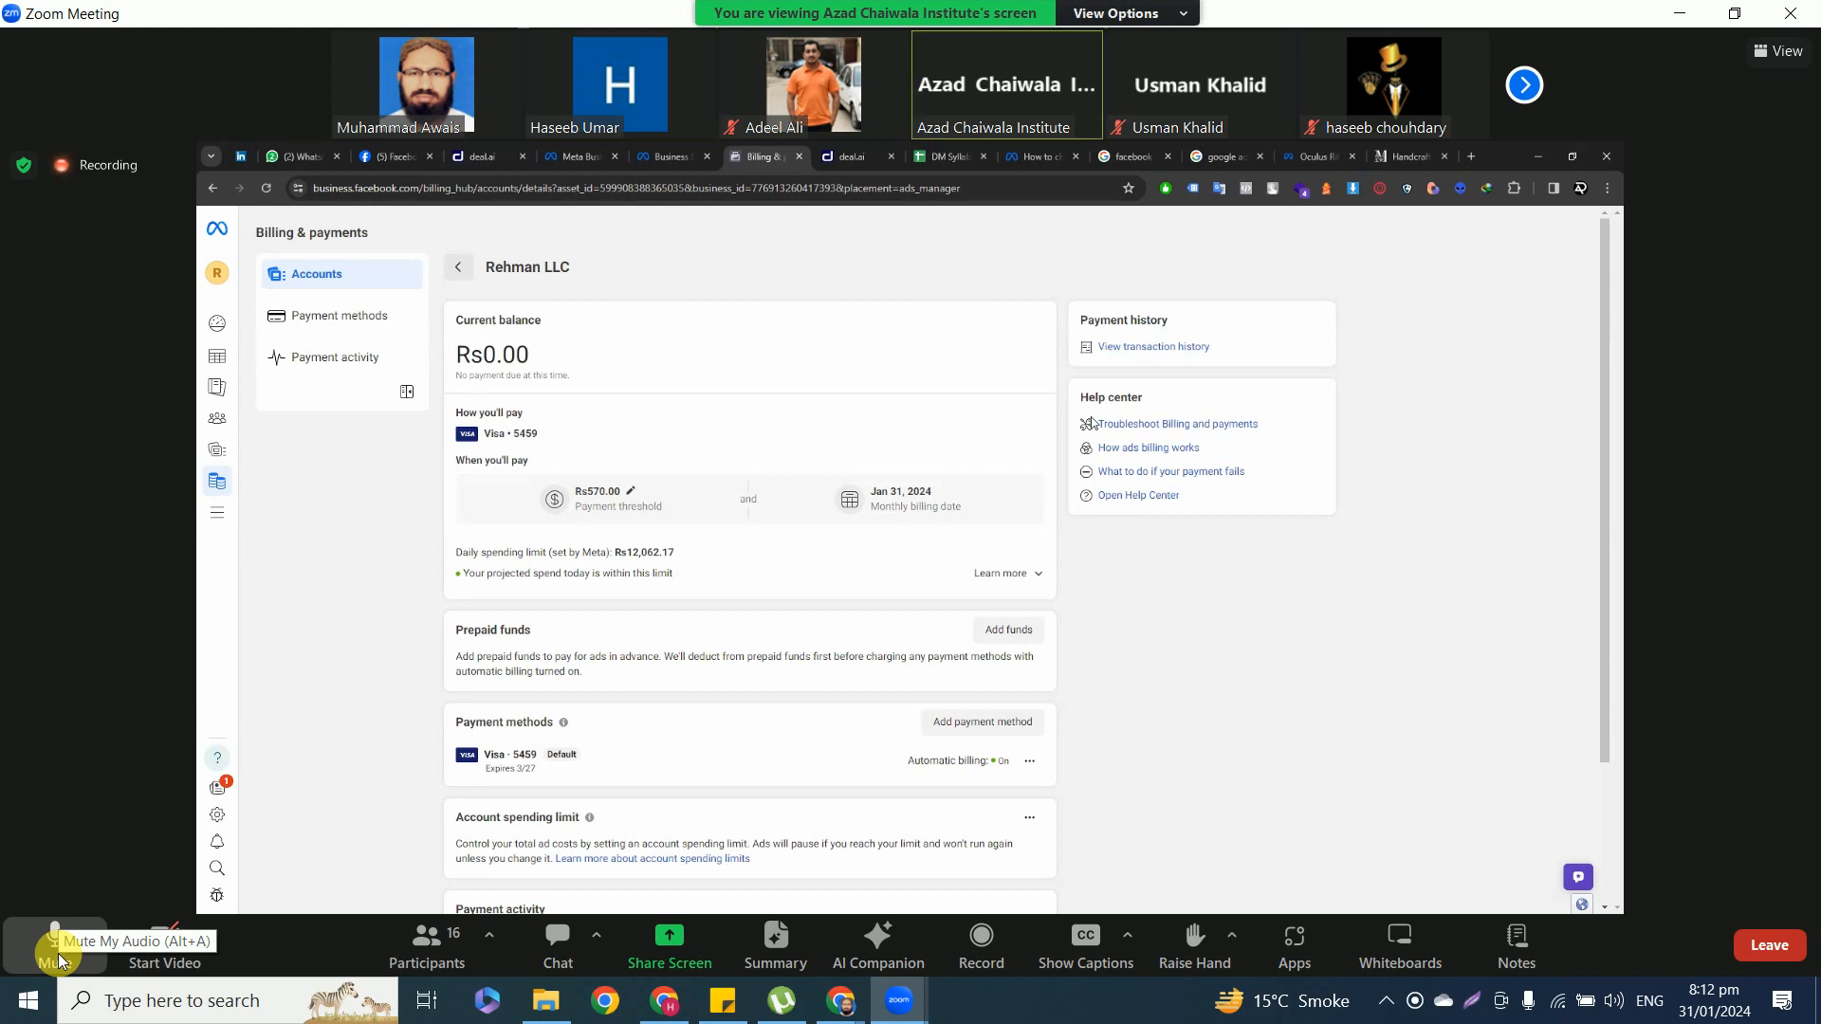
left_click(59, 953)
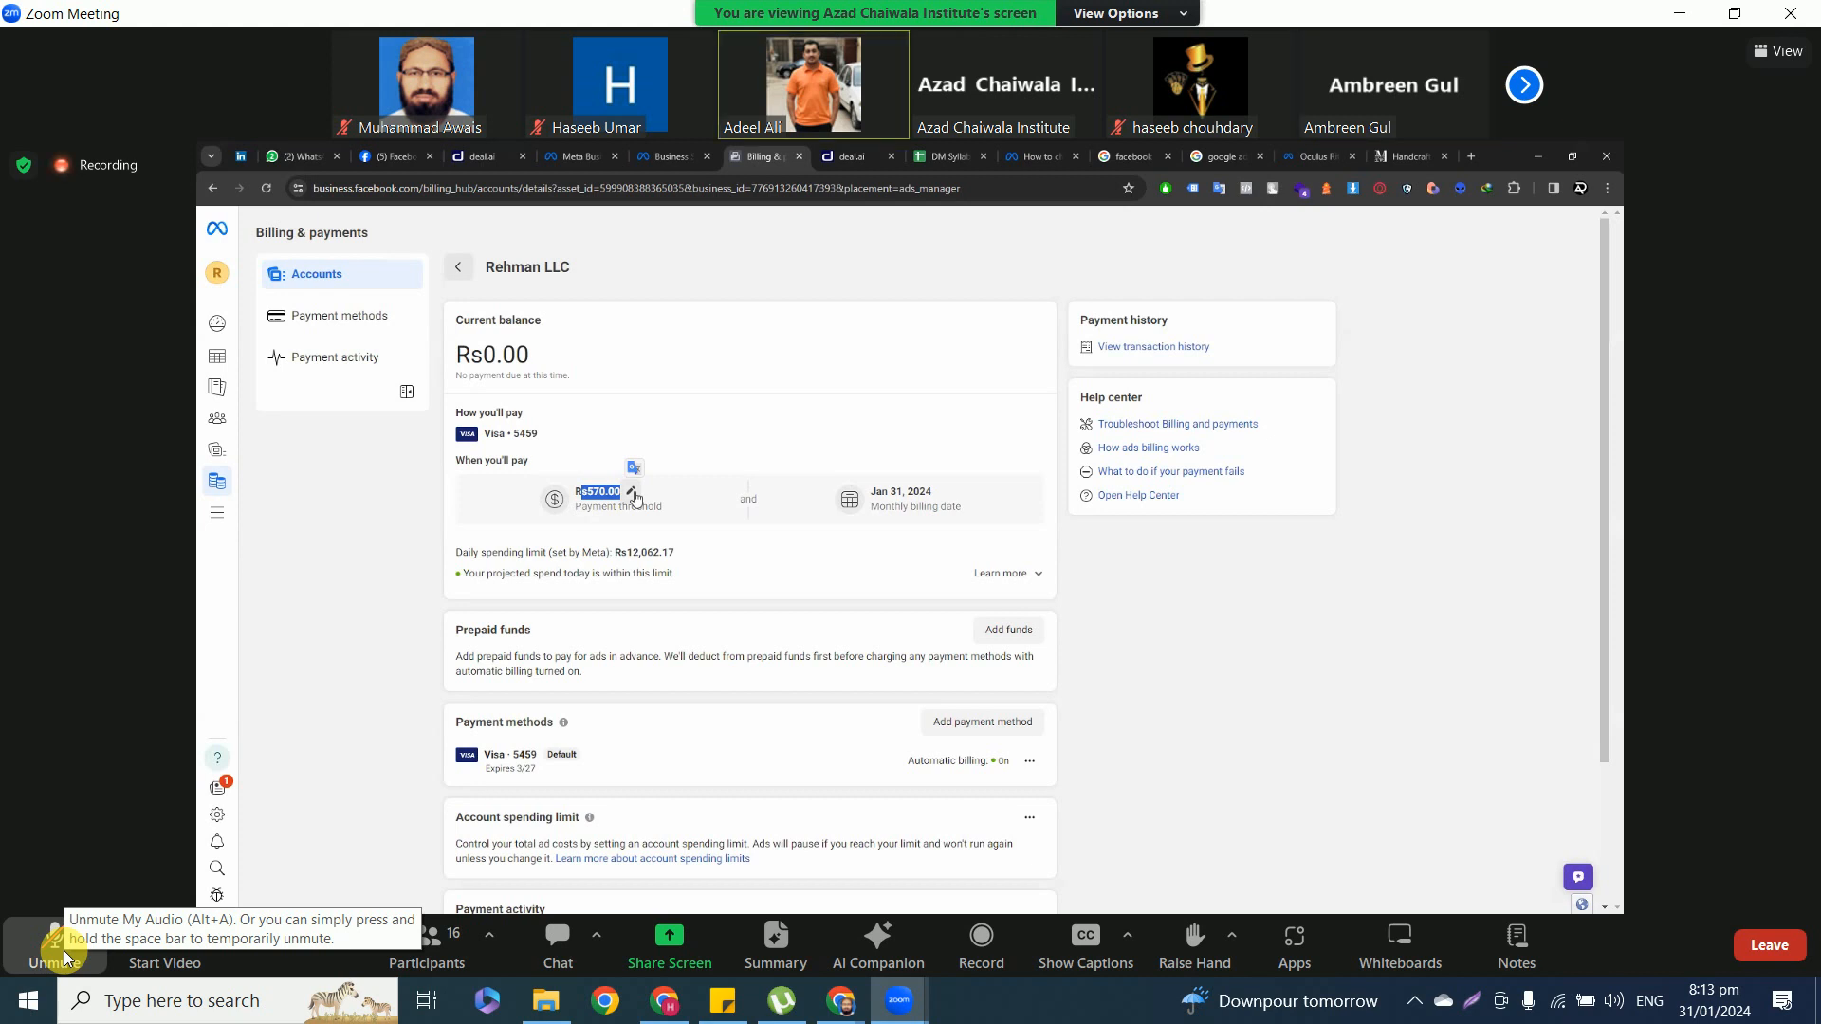
left_click(63, 951)
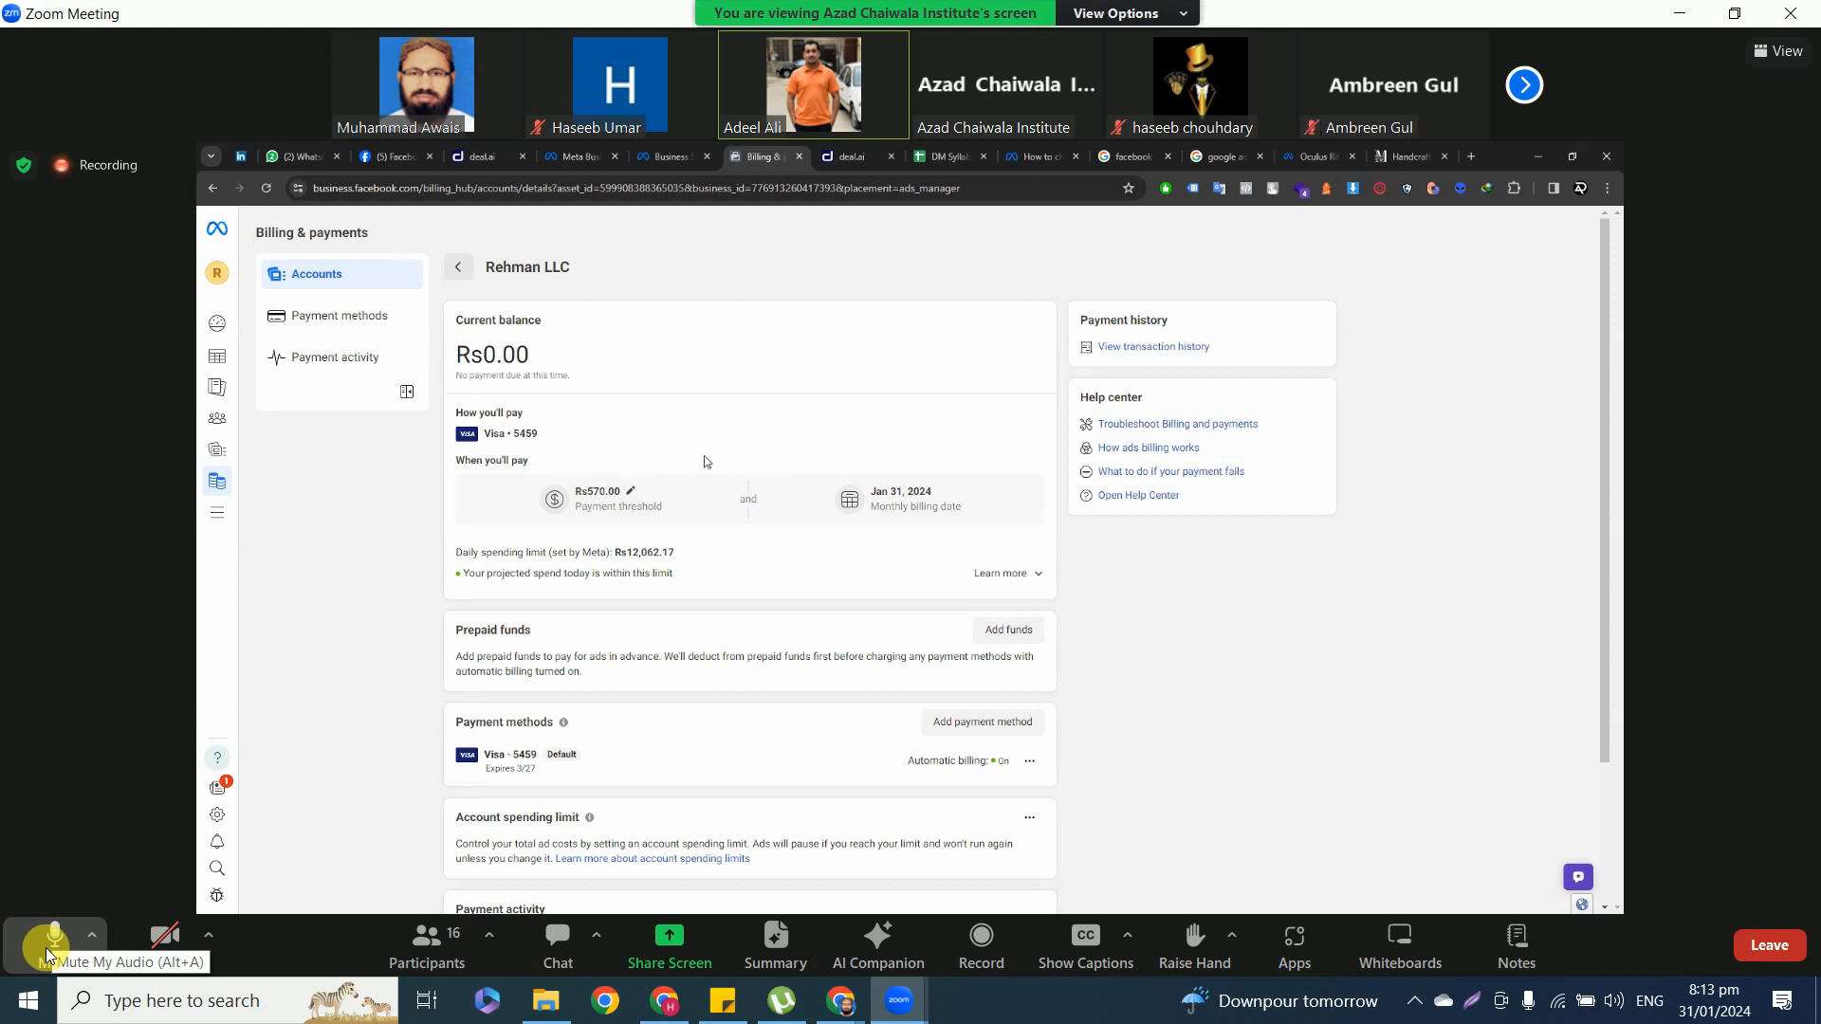
left_click(52, 939)
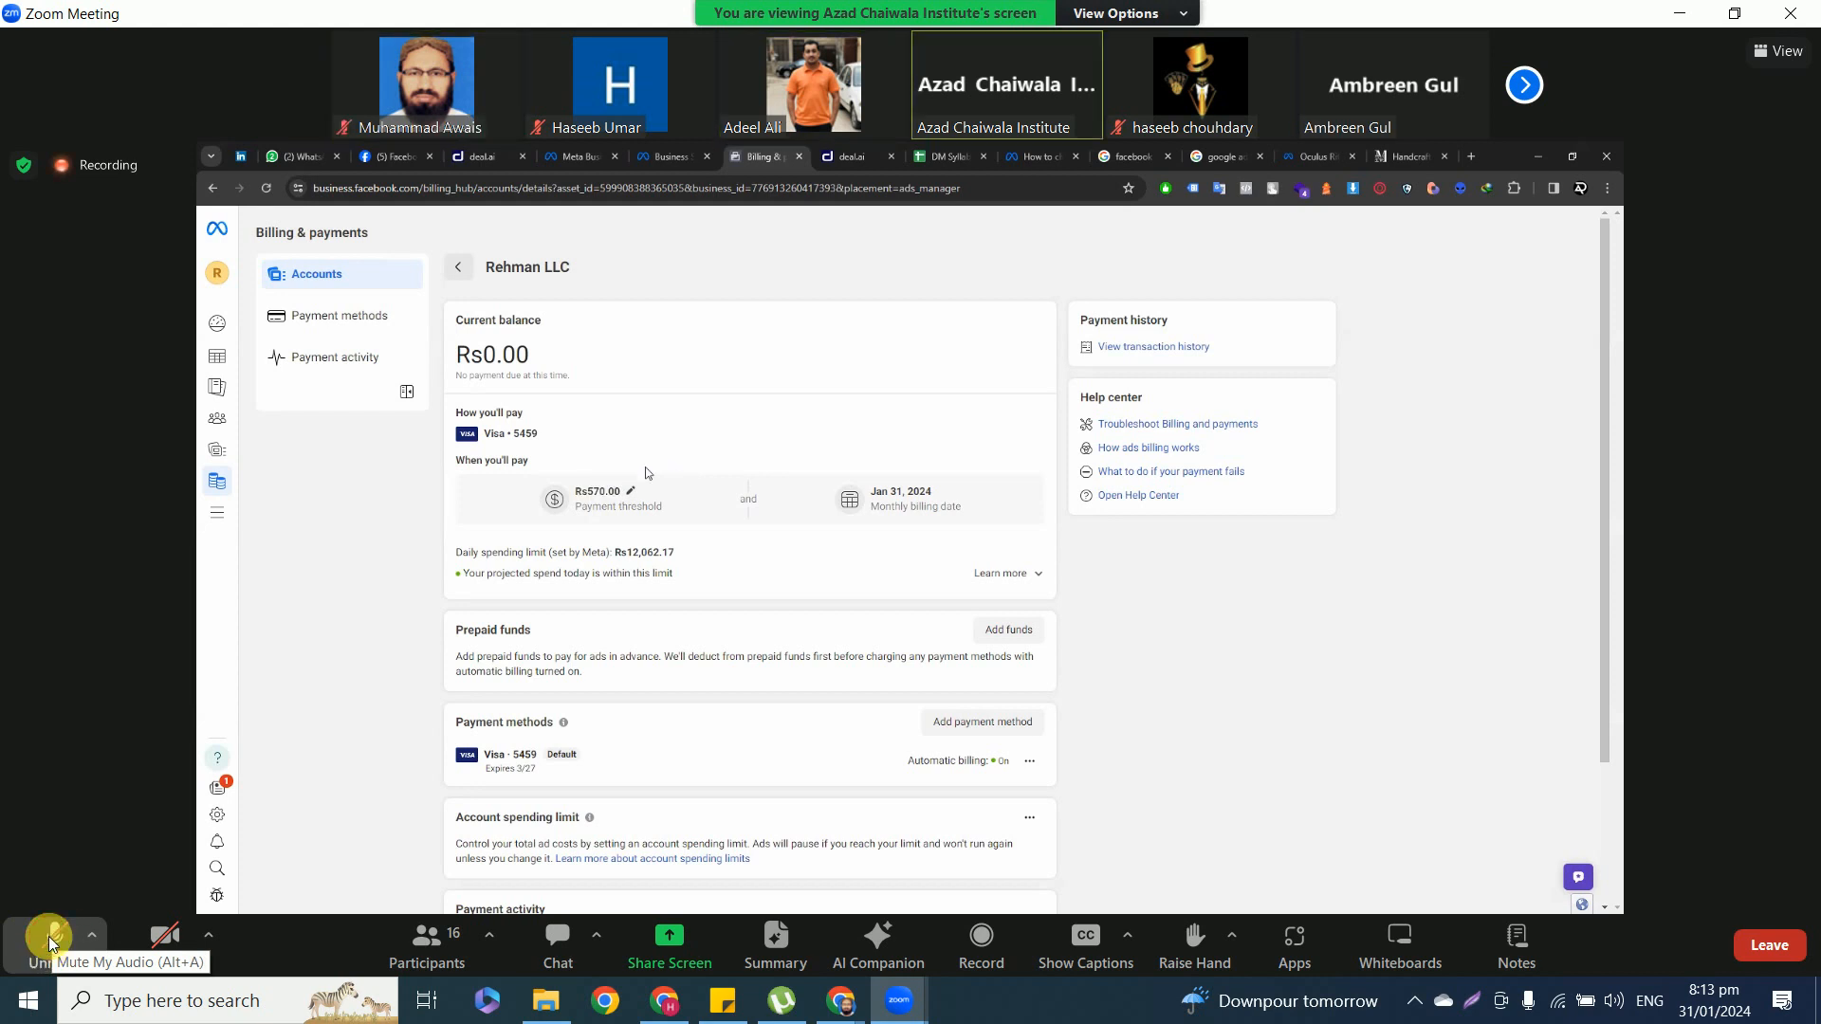
double_click(1667, 362)
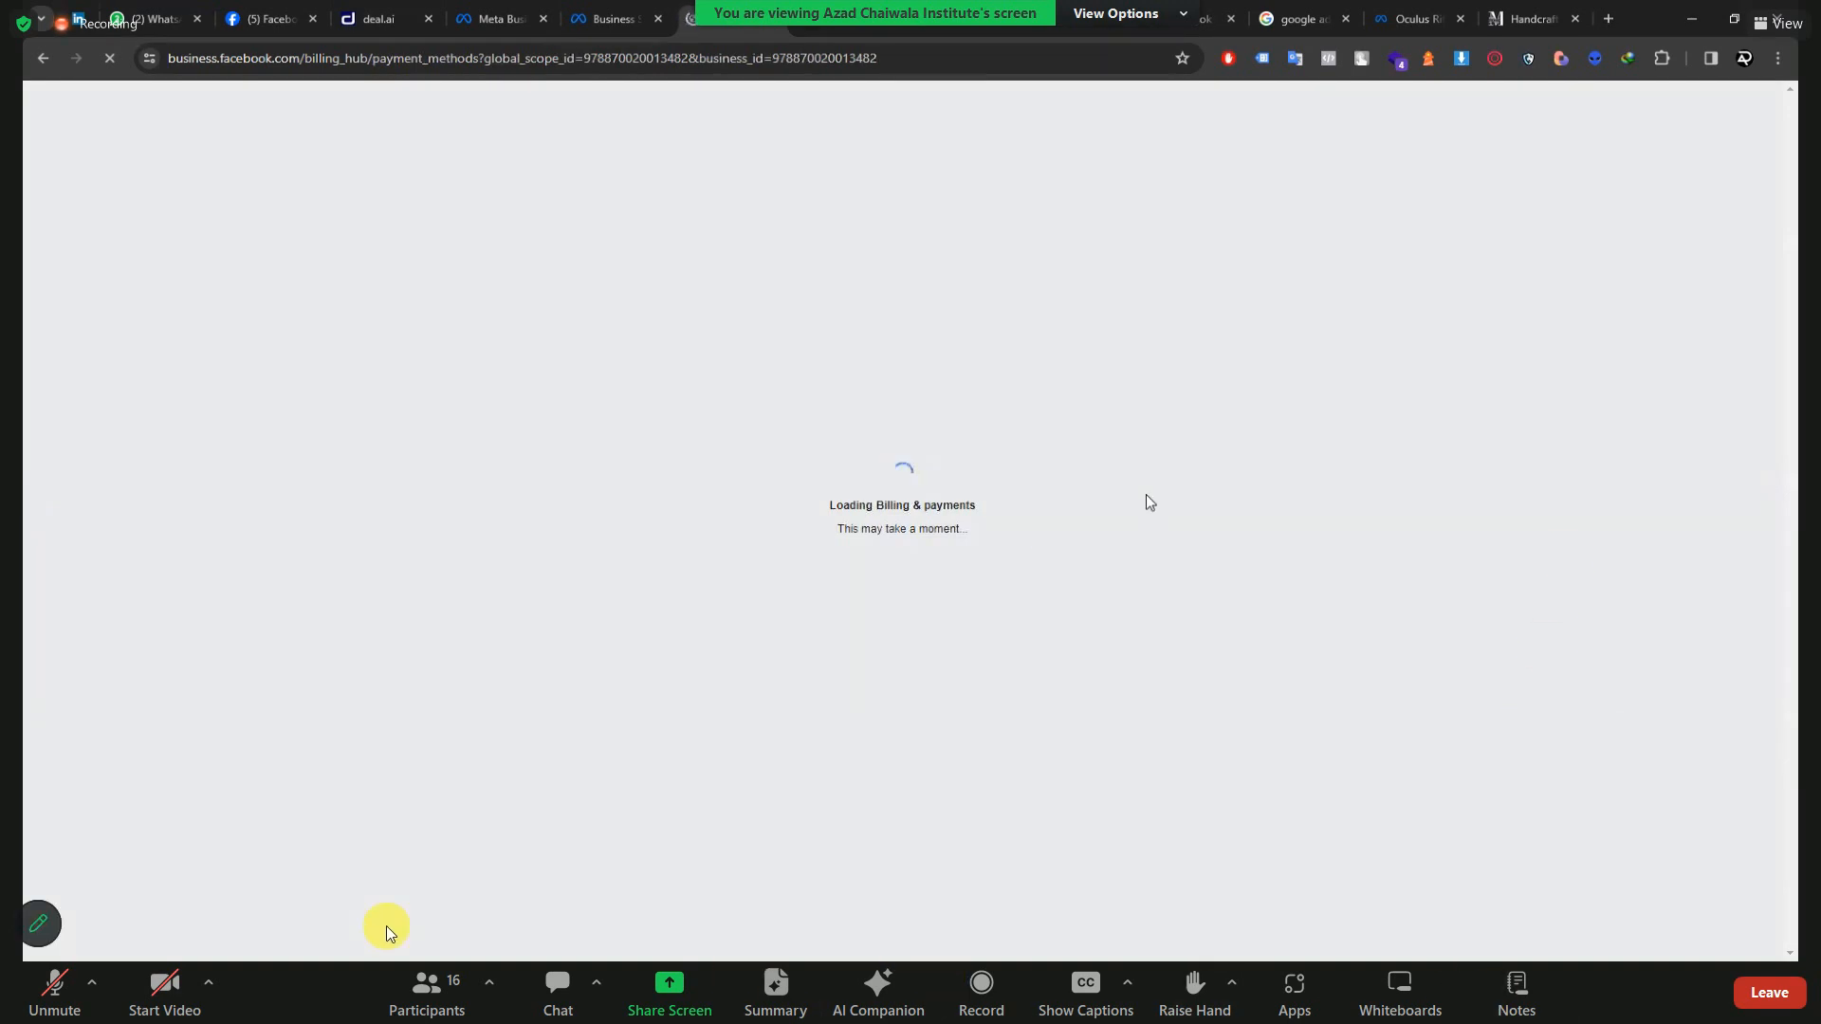
Open the Marvelous ad account's billing details and highlight its payment threshold, unmuting the microphone briefly.
left_click(72, 996)
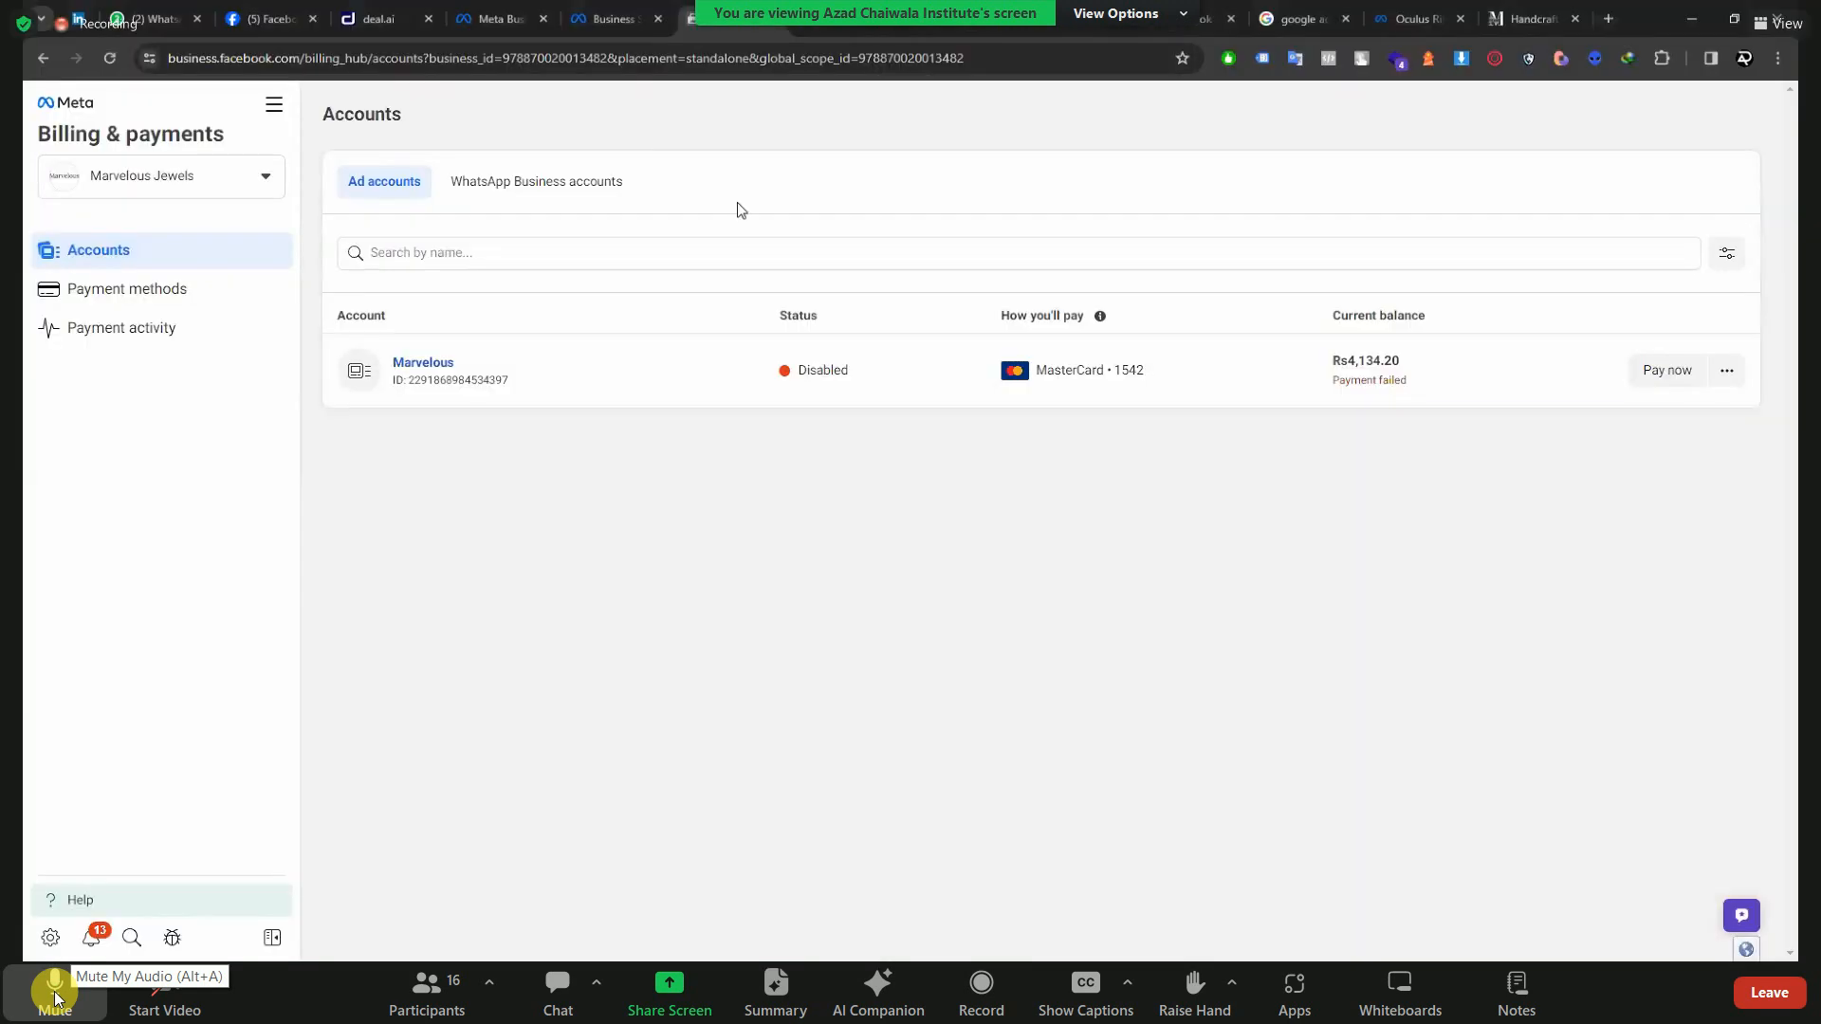
left_click(688, 380)
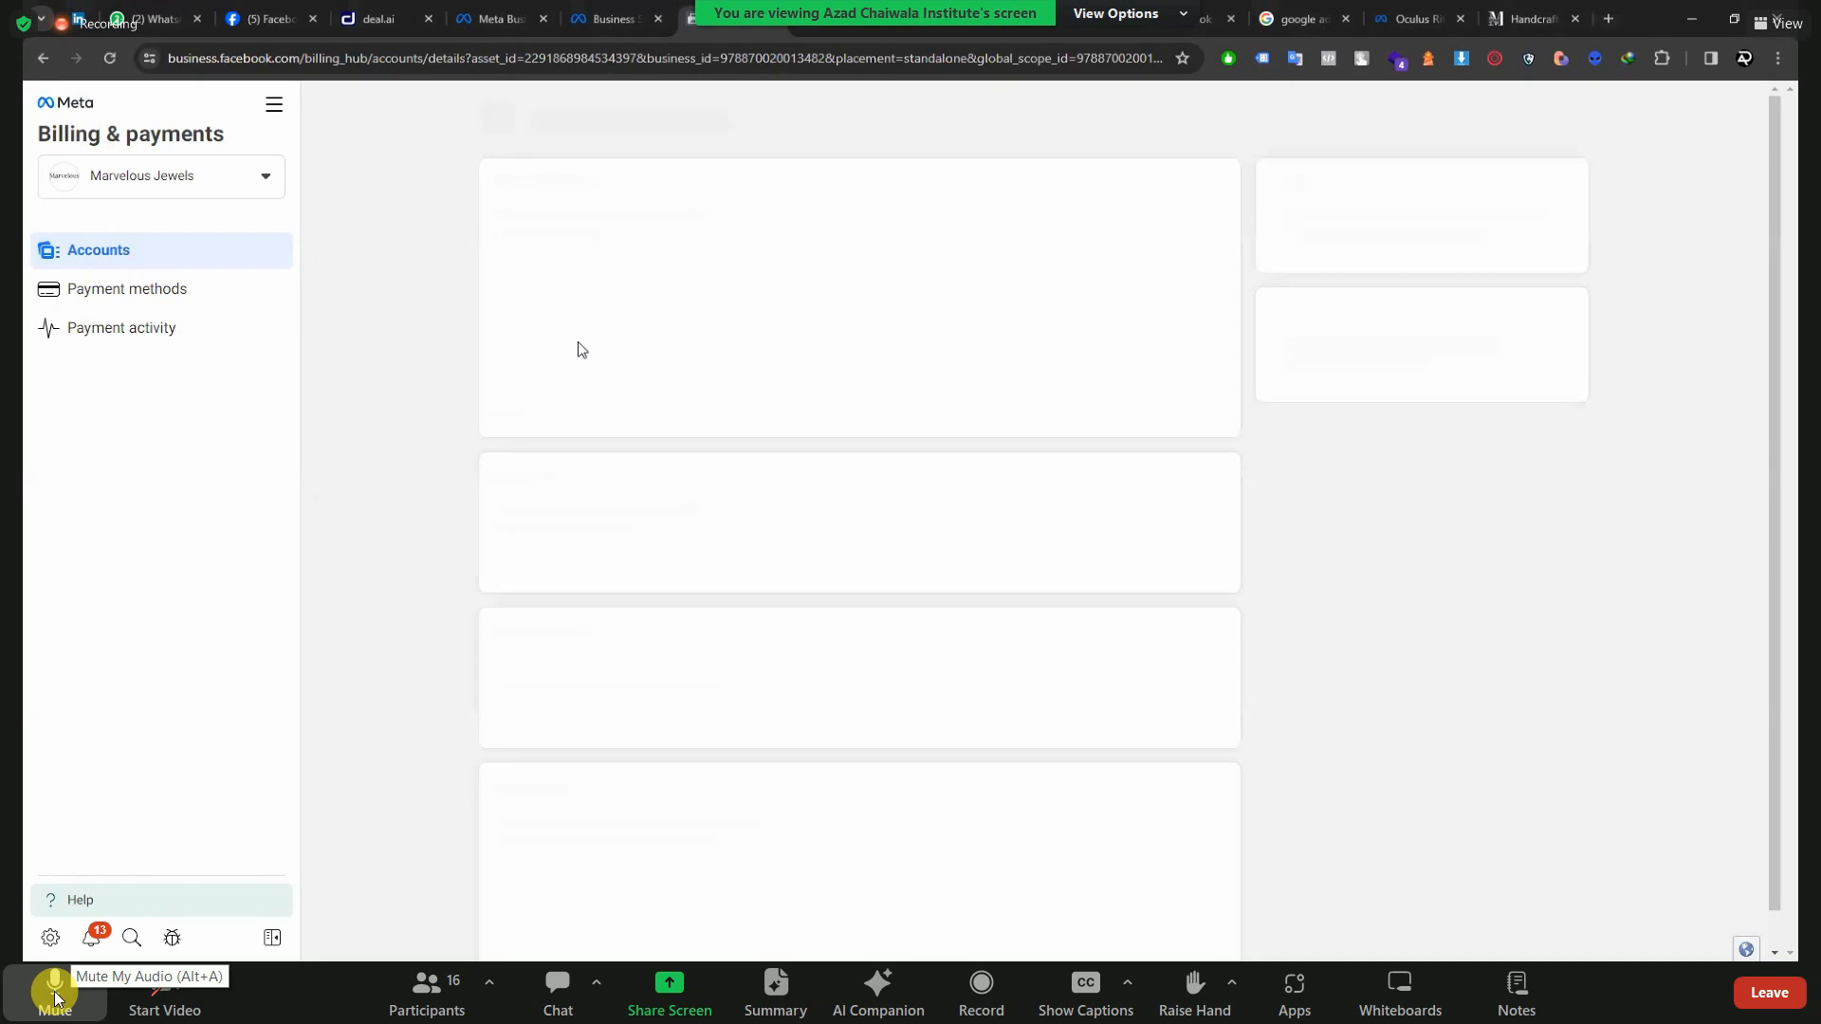
left_click(54, 994)
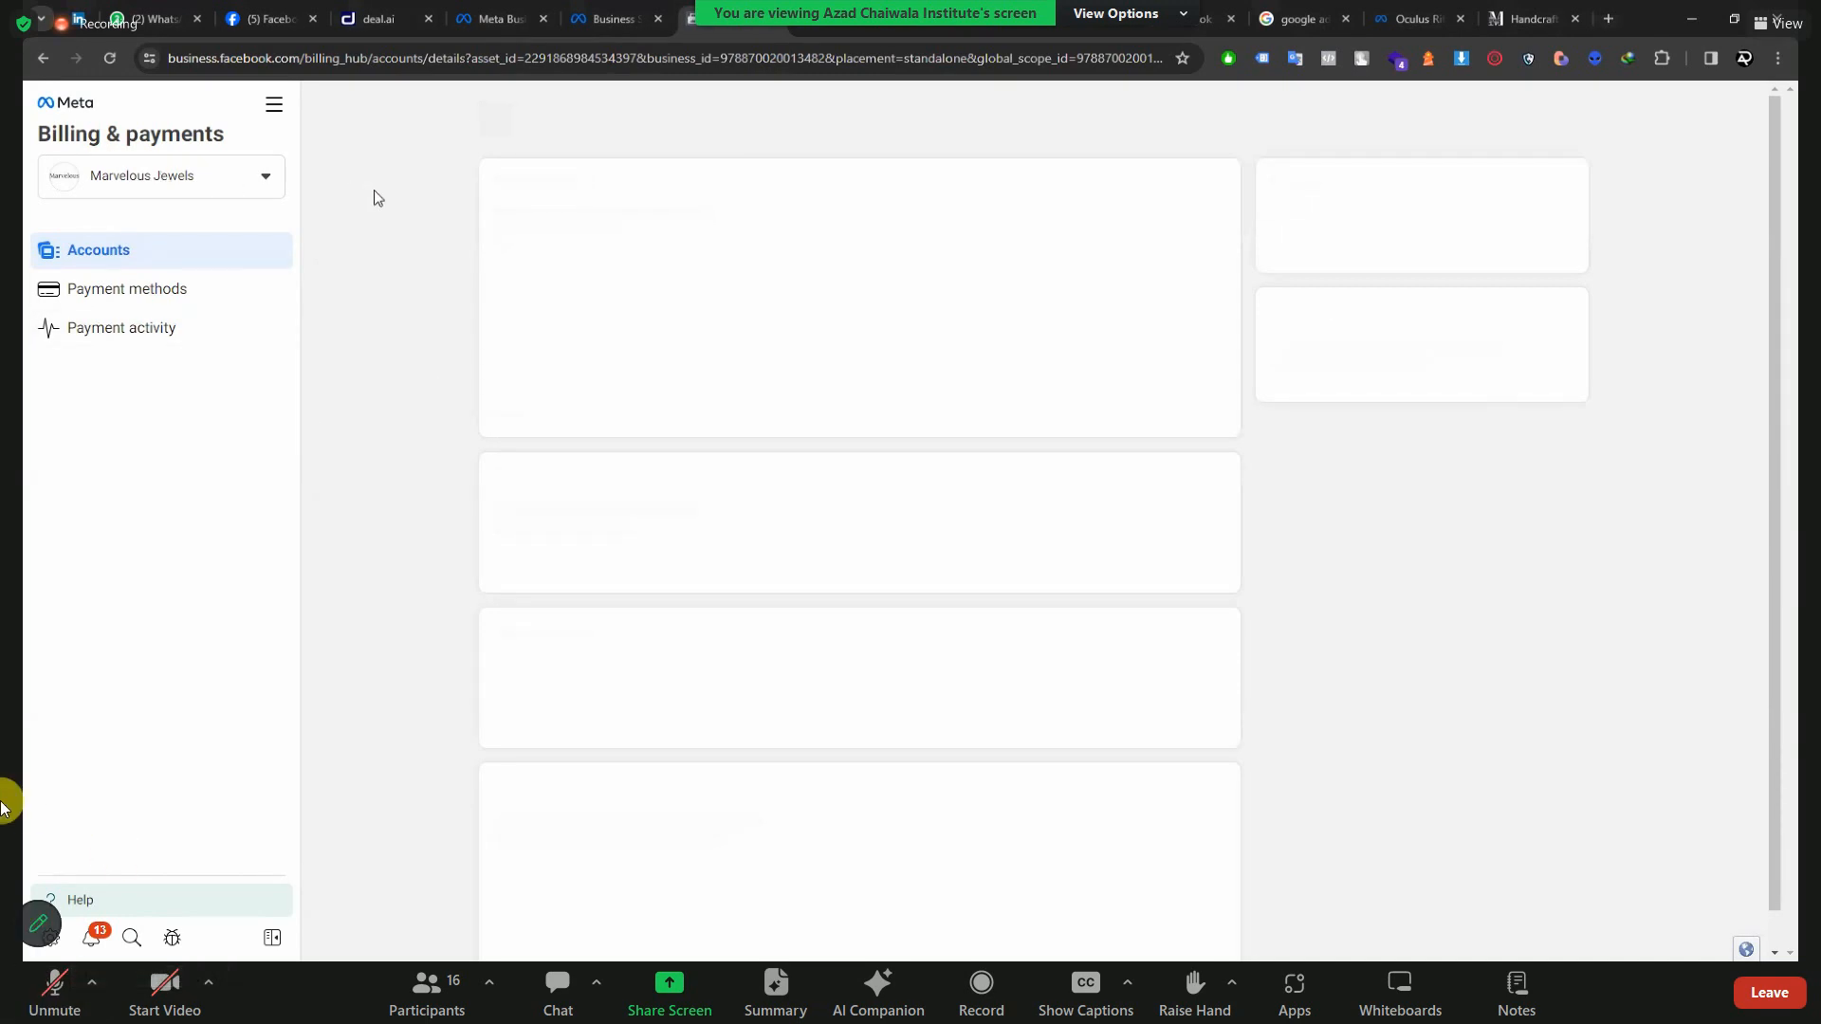
scroll(660, 294, "down", 3)
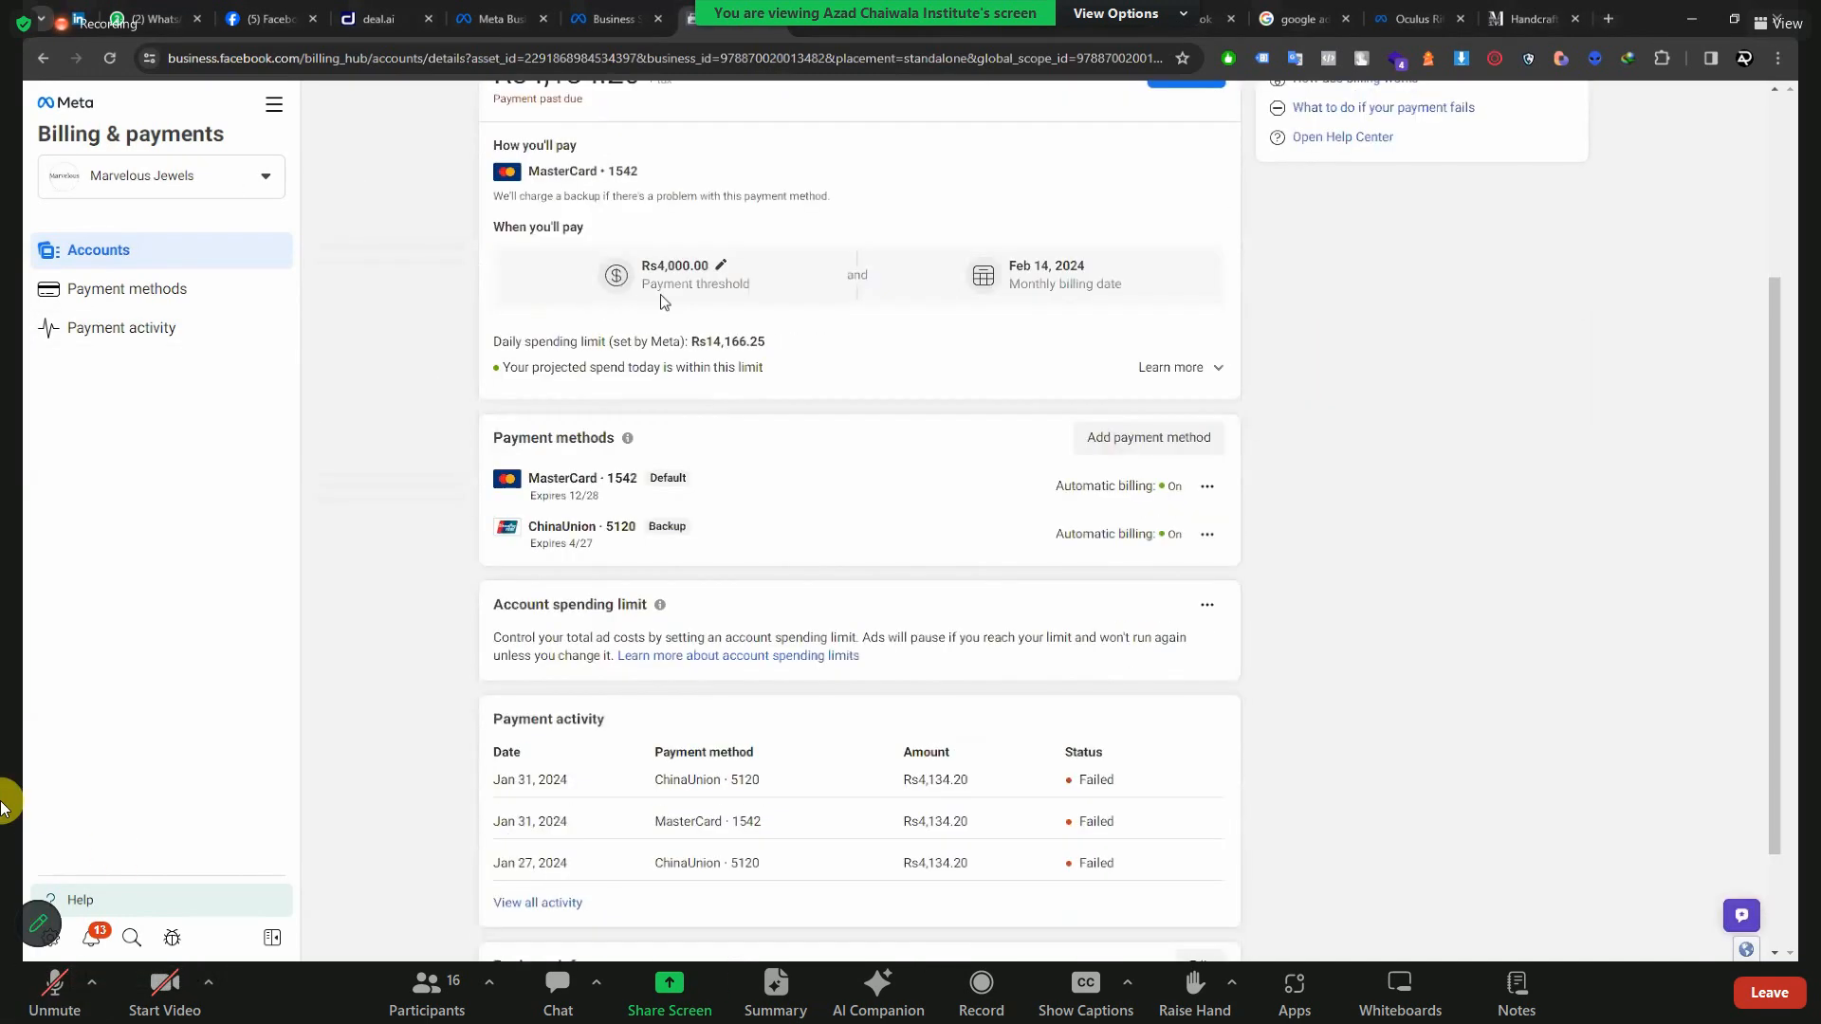
left_click_drag(652, 265, 711, 265)
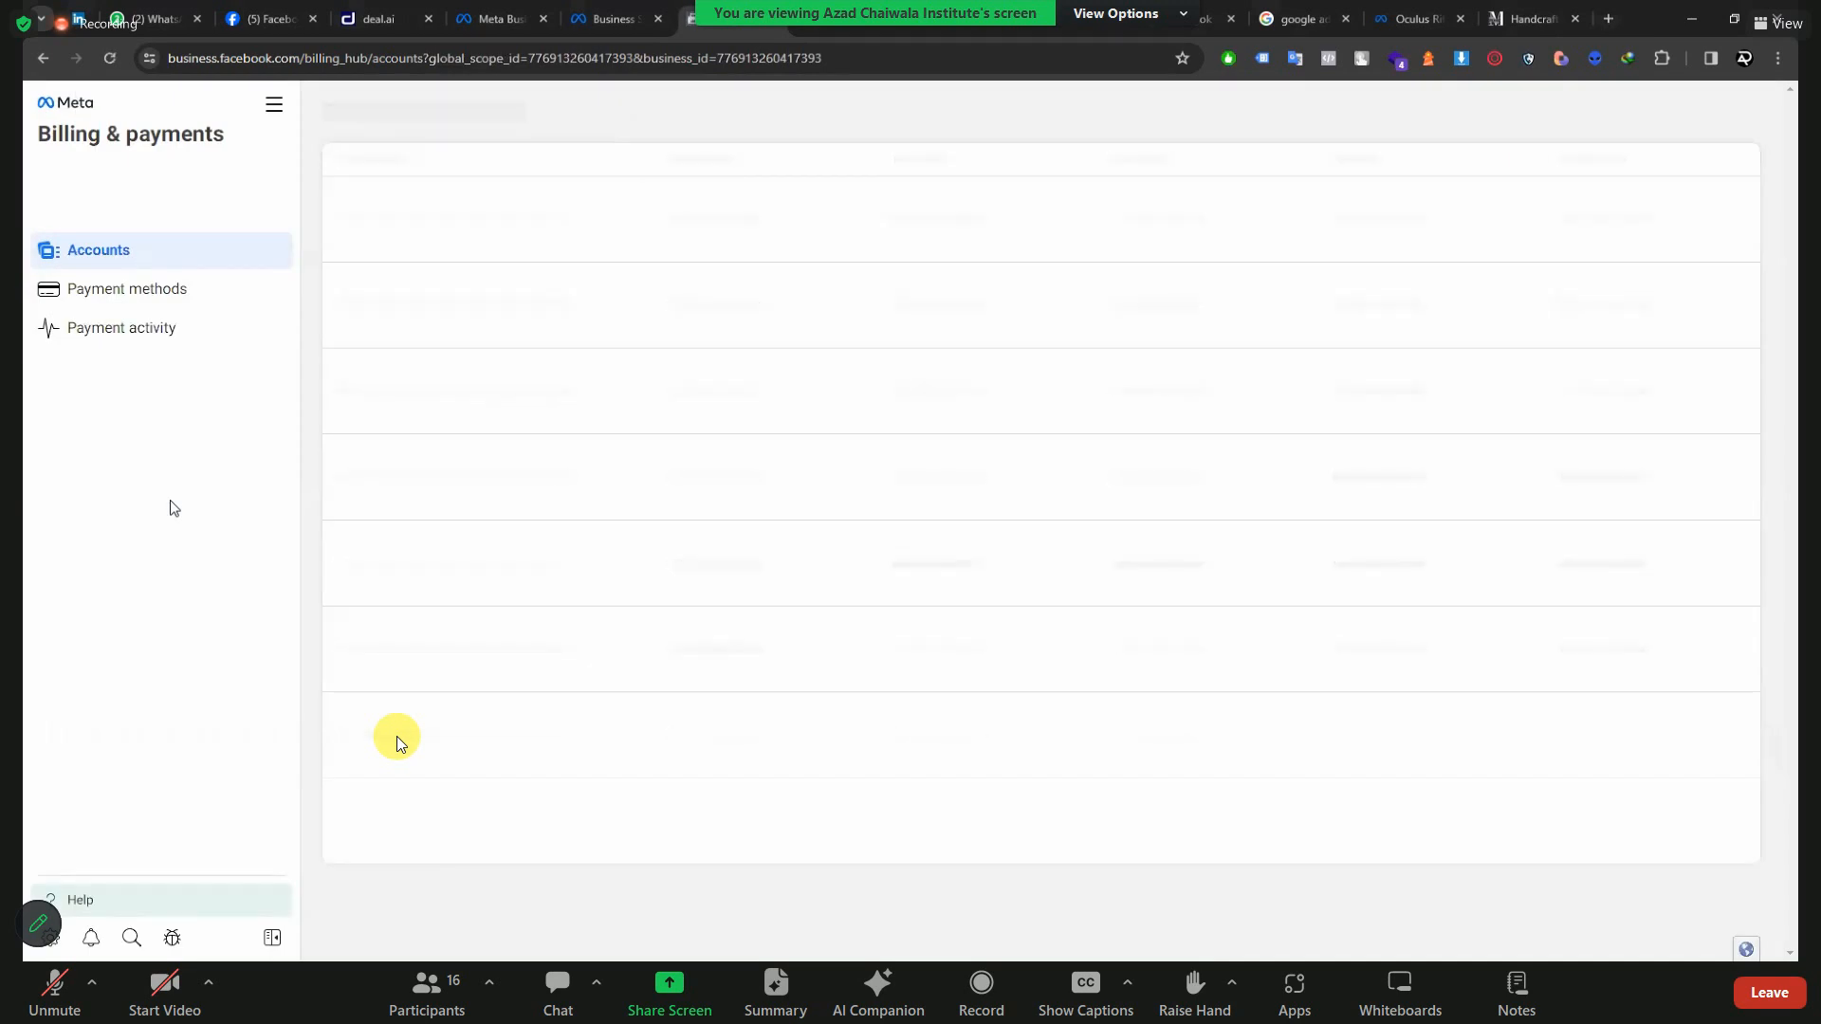
Unmute the microphone, mute it and unmute it again, and take the meeting out of full screen.
left_click(50, 985)
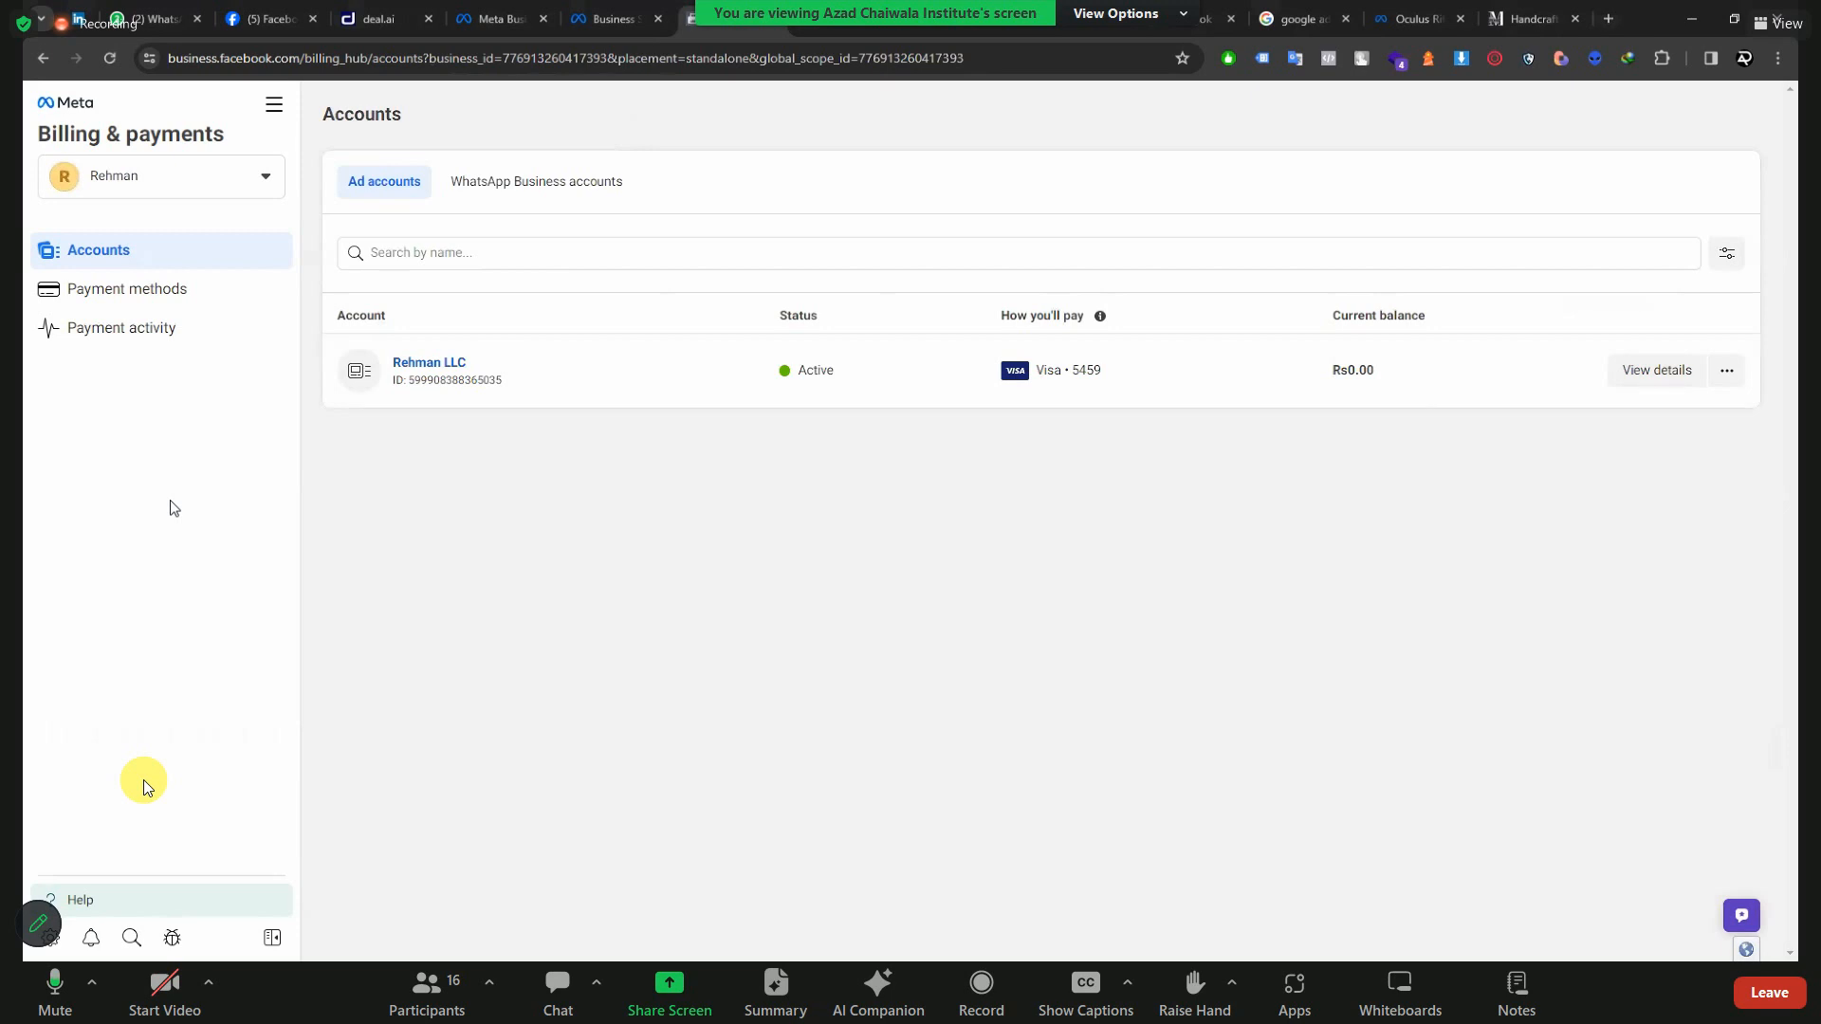
left_click(63, 987)
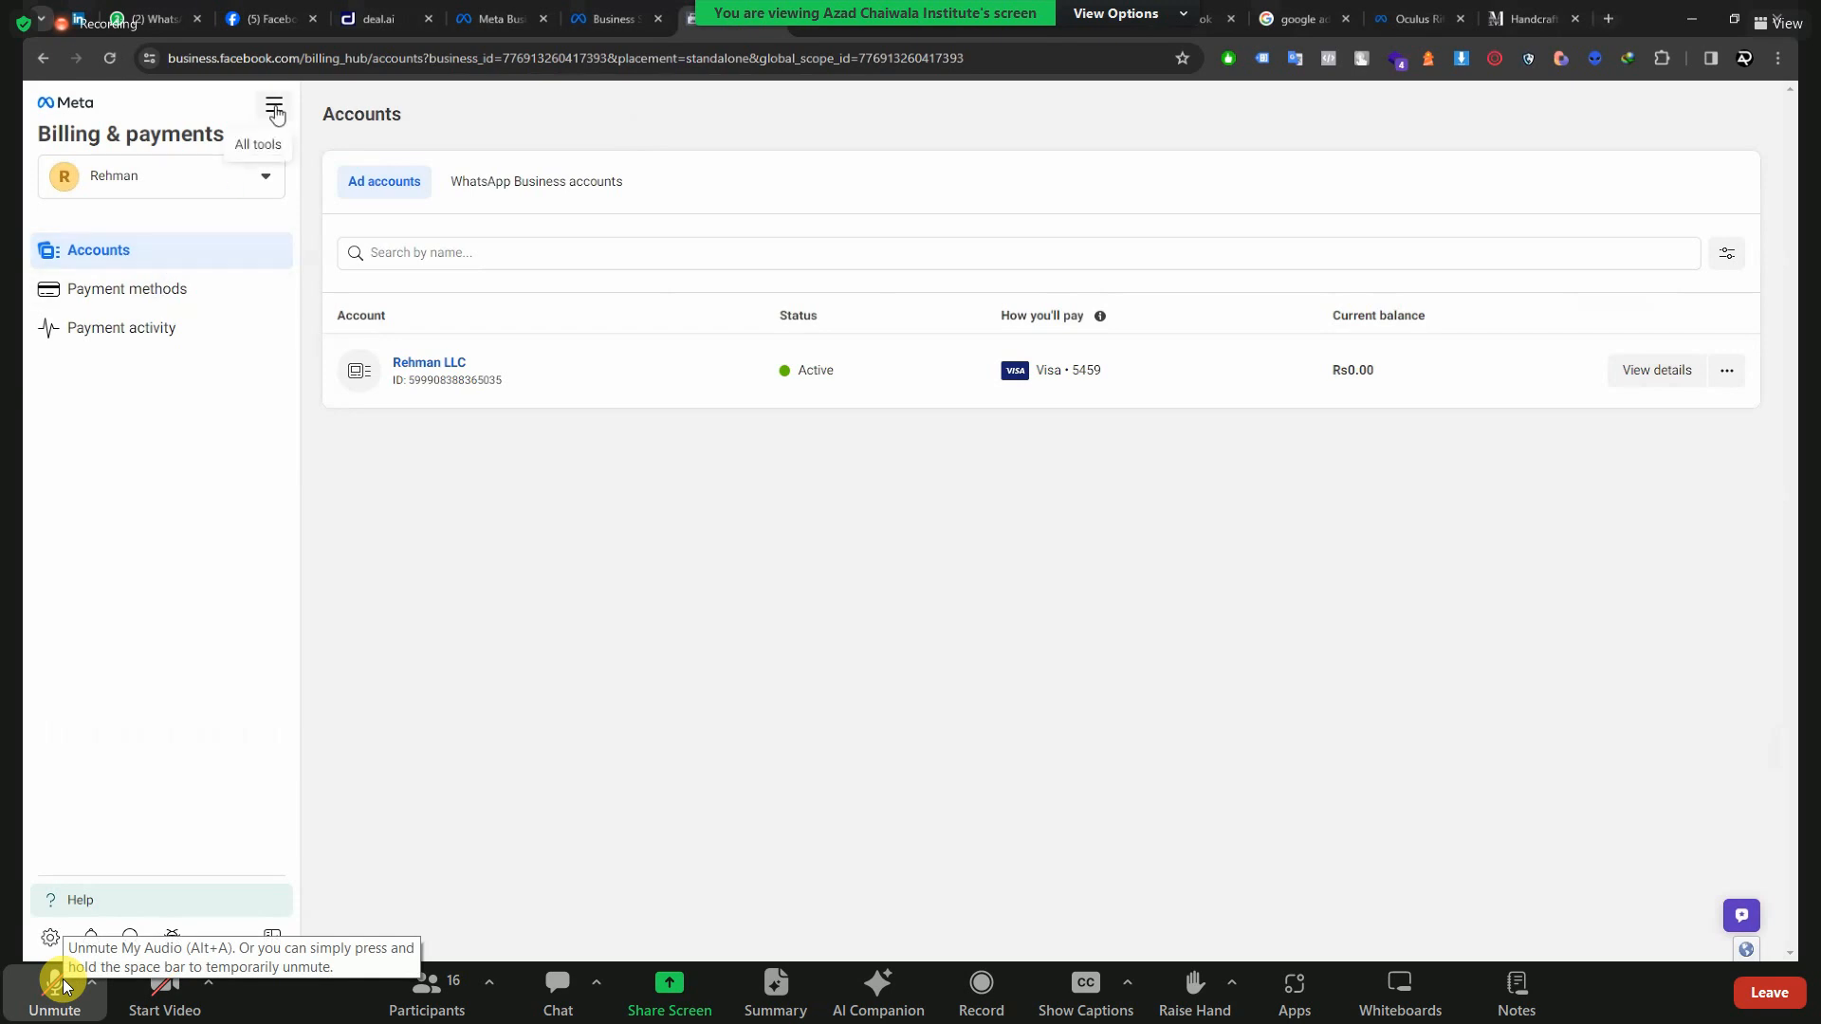
left_click(63, 980)
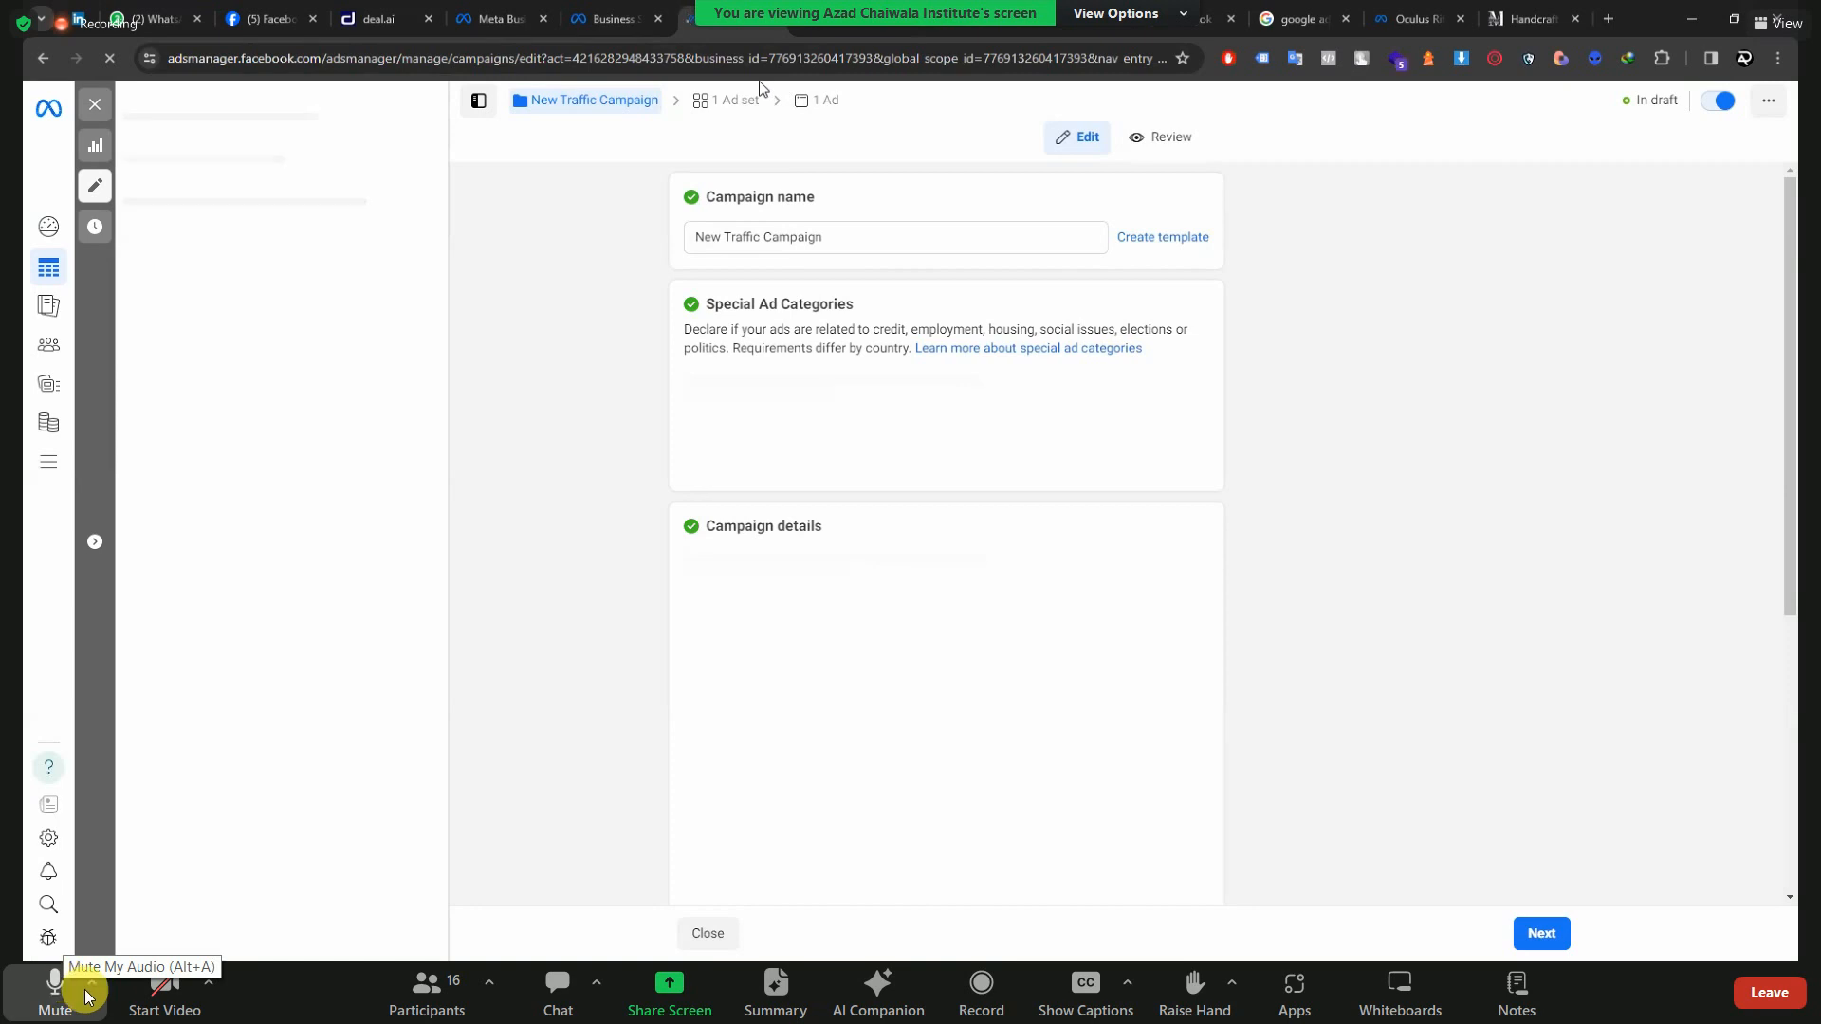
double_click(1450, 551)
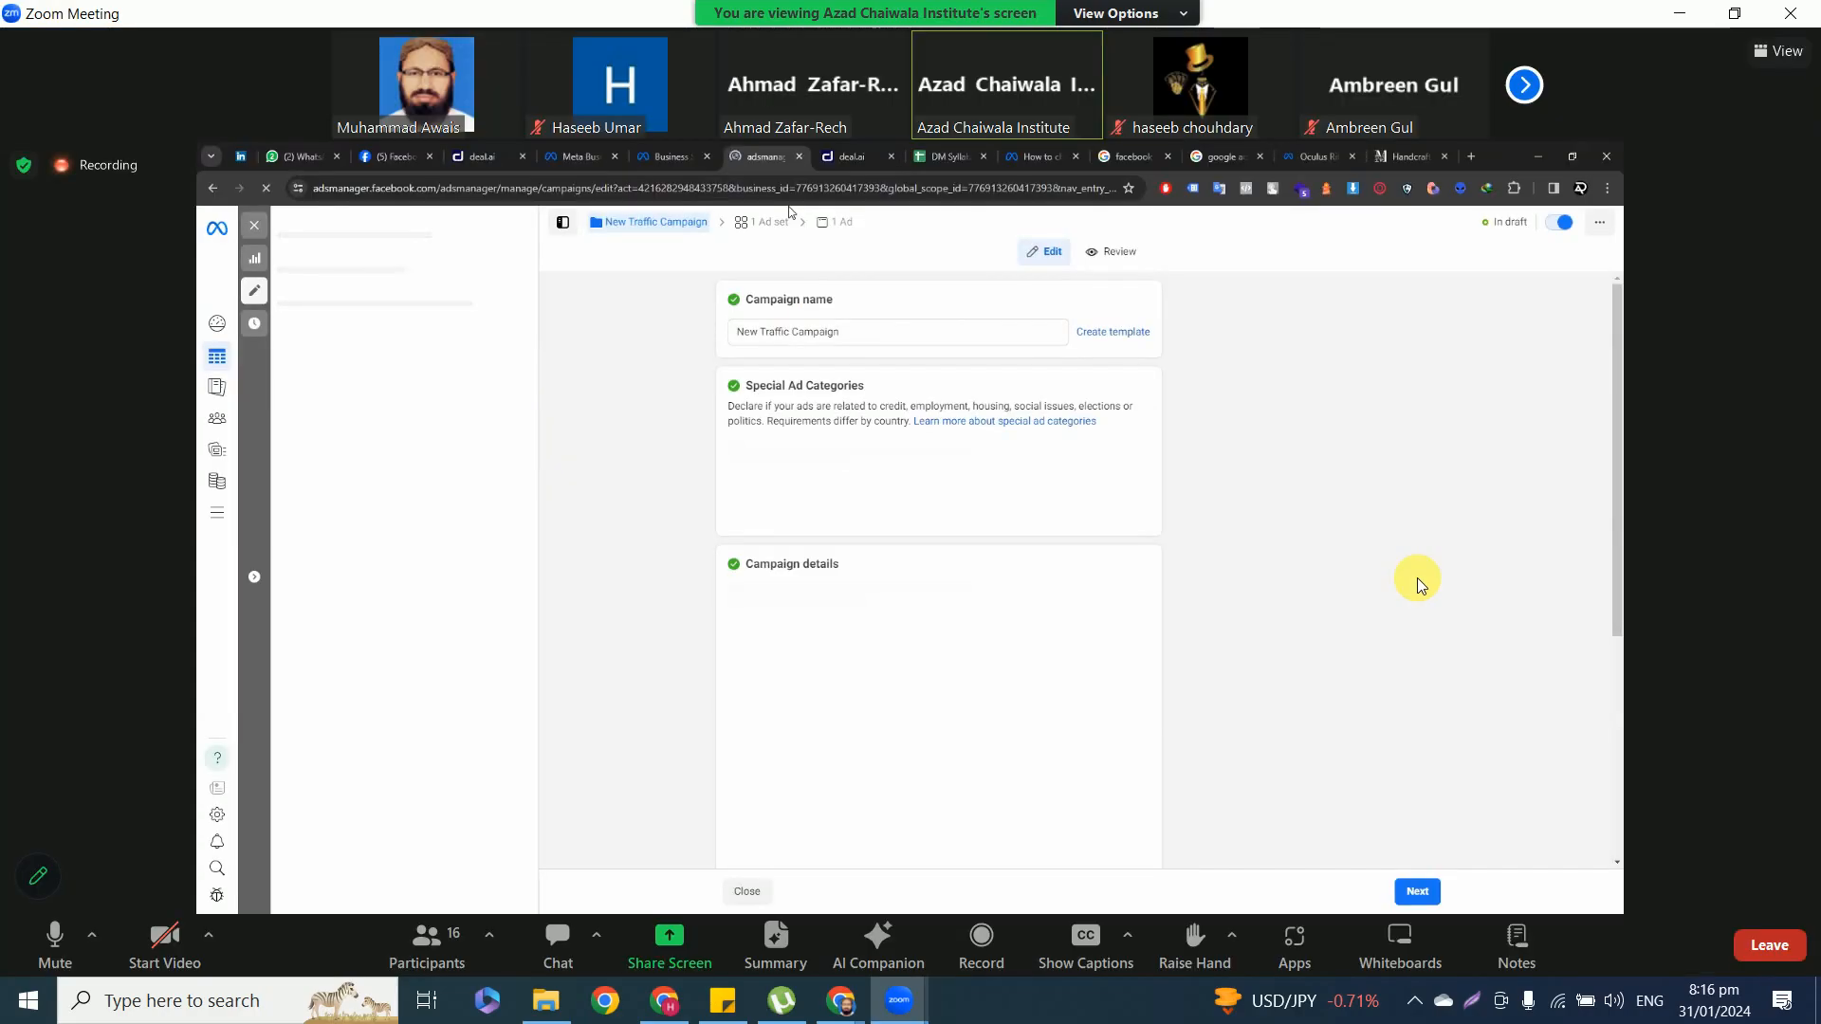